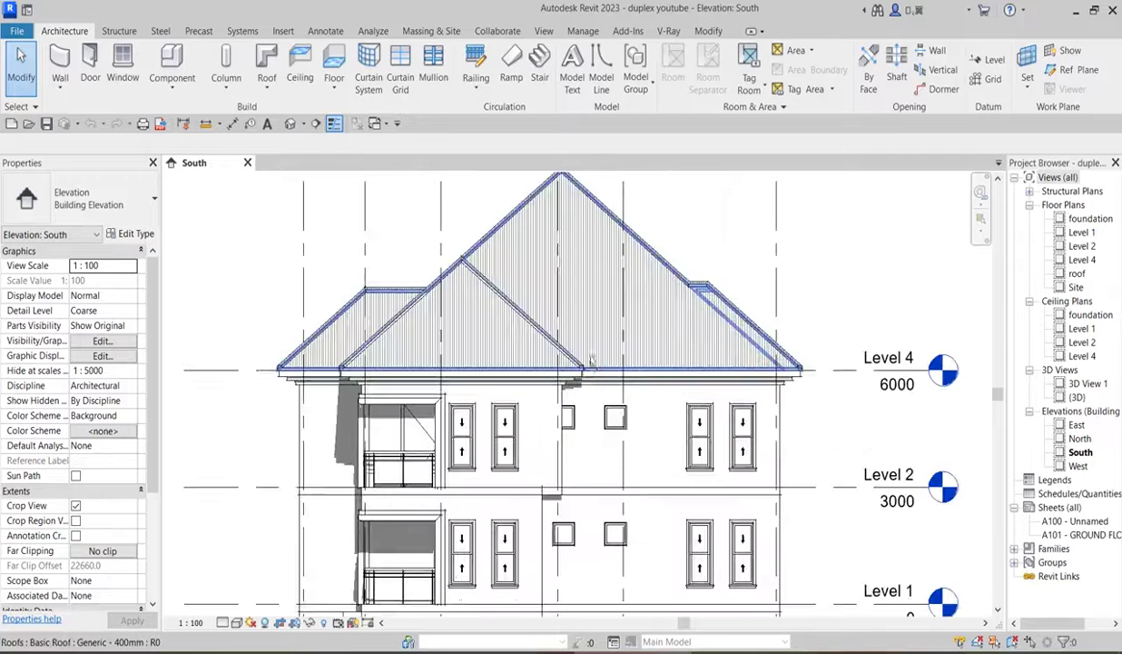
Start a new in-place model component from the Component menu
scroll(590, 371, "down", 3)
scroll(591, 381, "up", 3)
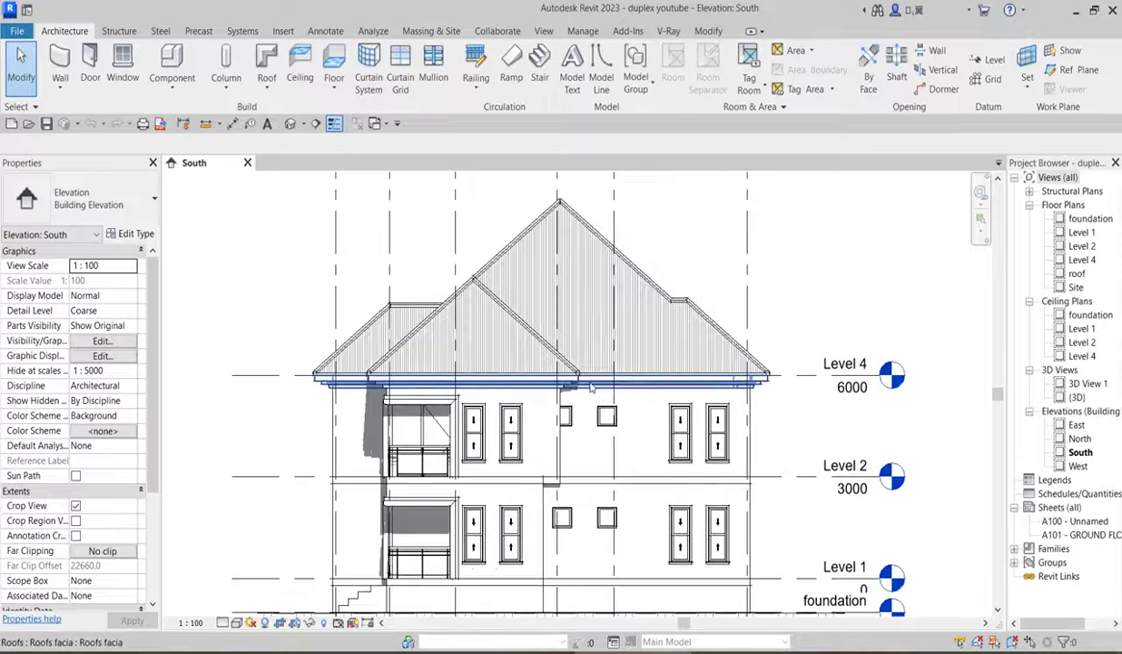
scroll(590, 386, "up", 2)
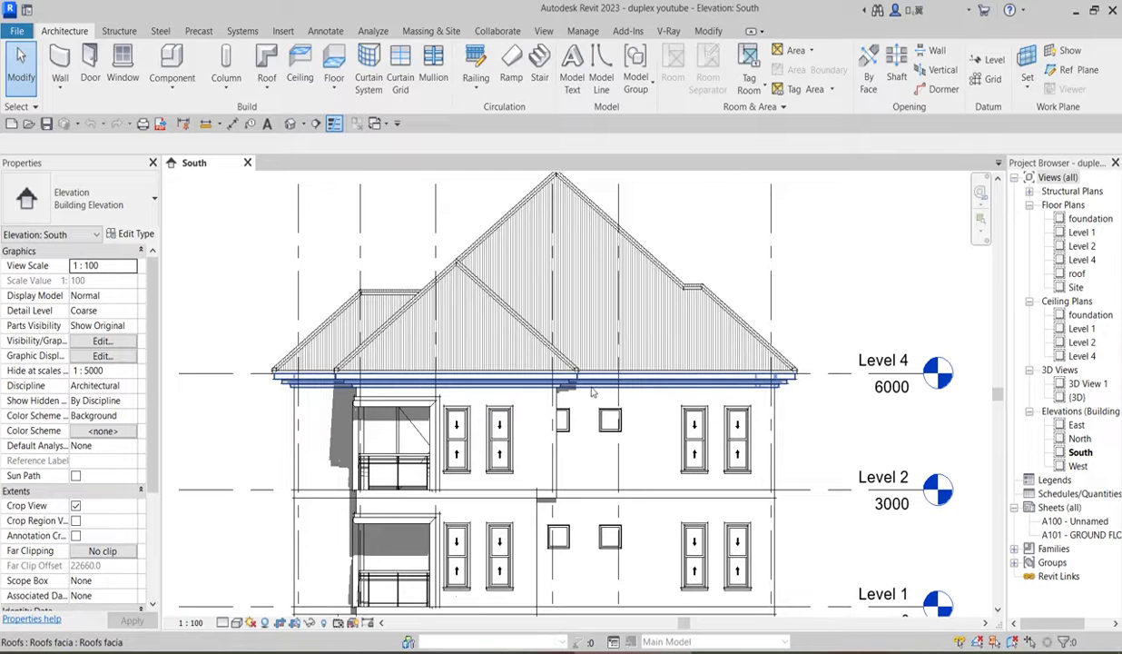
scroll(777, 403, "down", 2)
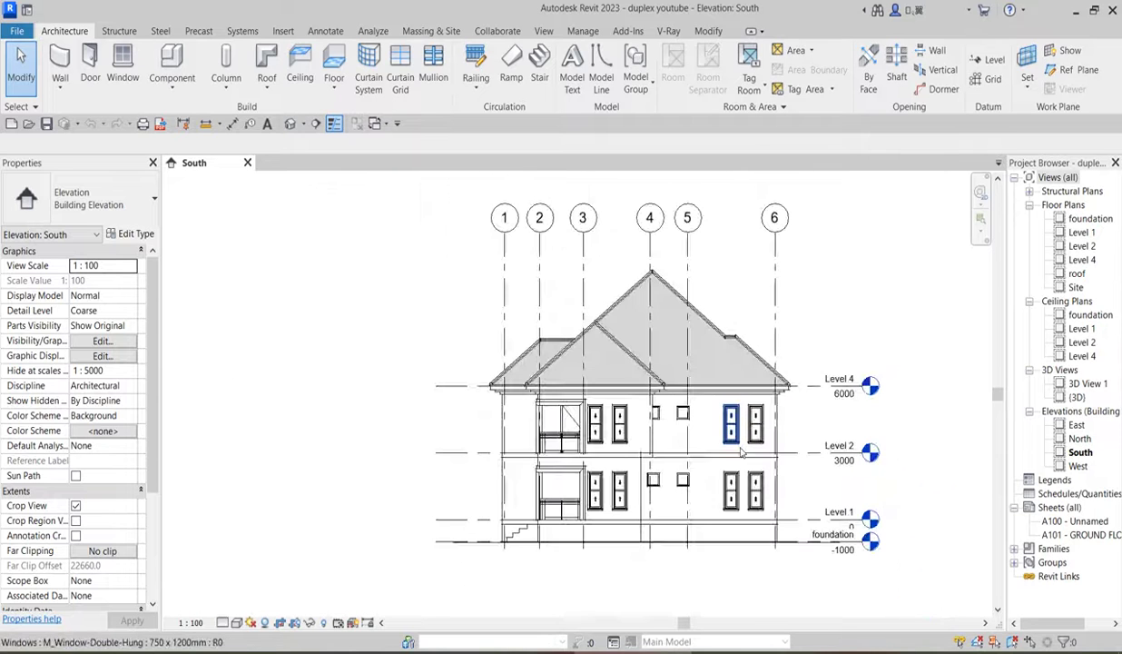
scroll(775, 415, "up", 2)
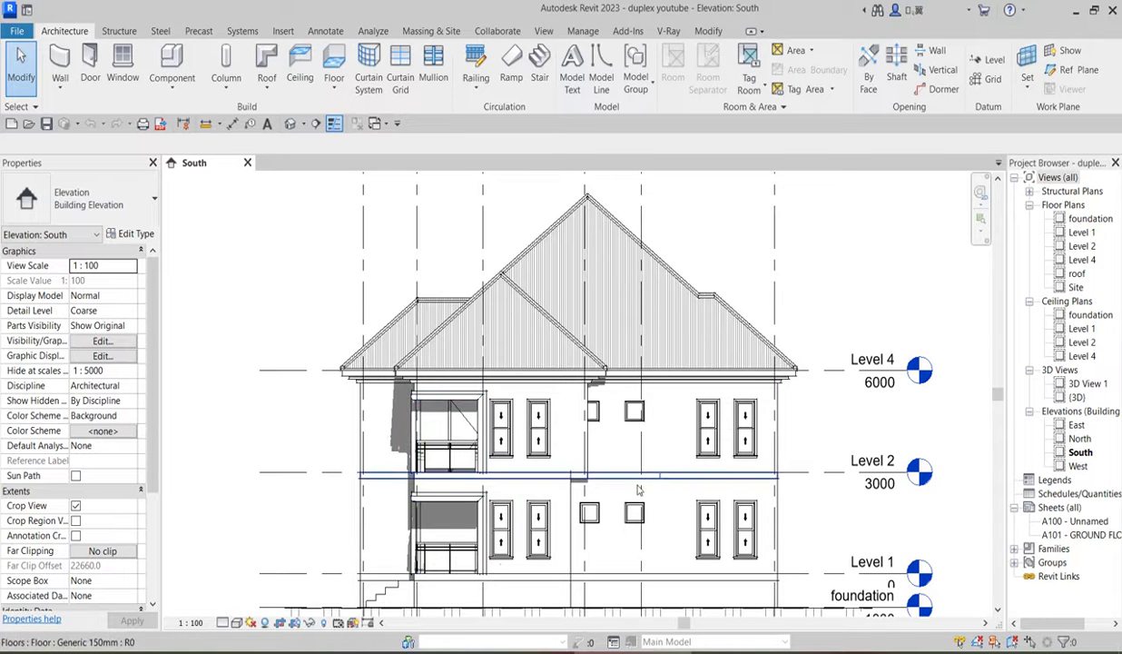
scroll(672, 504, "down", 2)
scroll(708, 520, "up", 3)
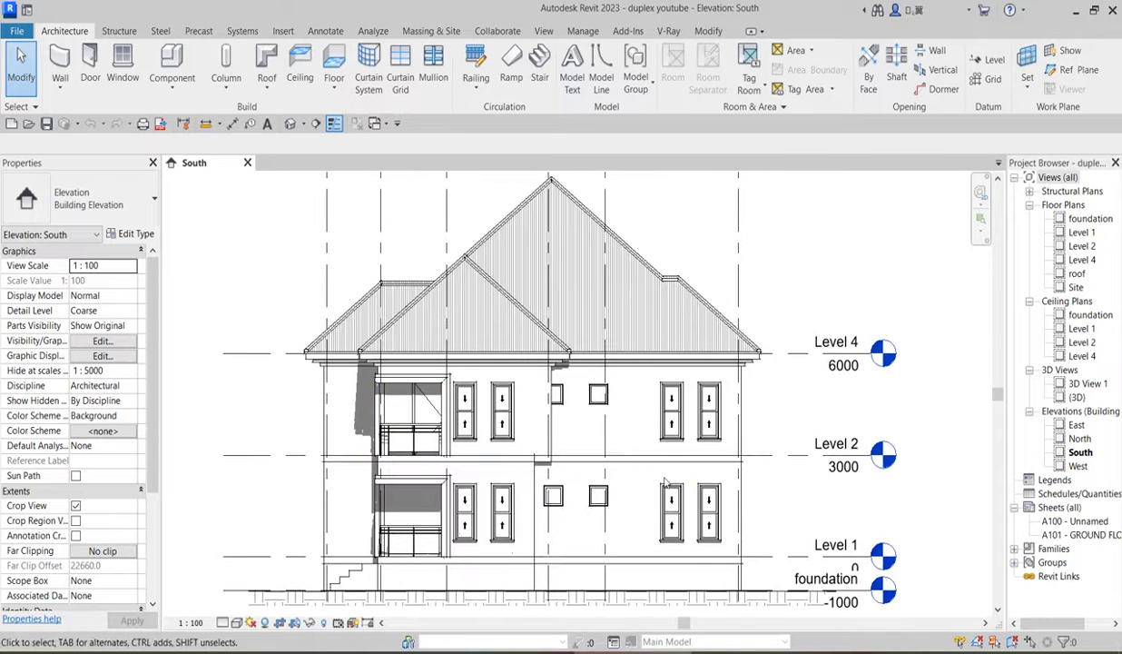
scroll(635, 519, "down", 2)
scroll(488, 467, "up", 2)
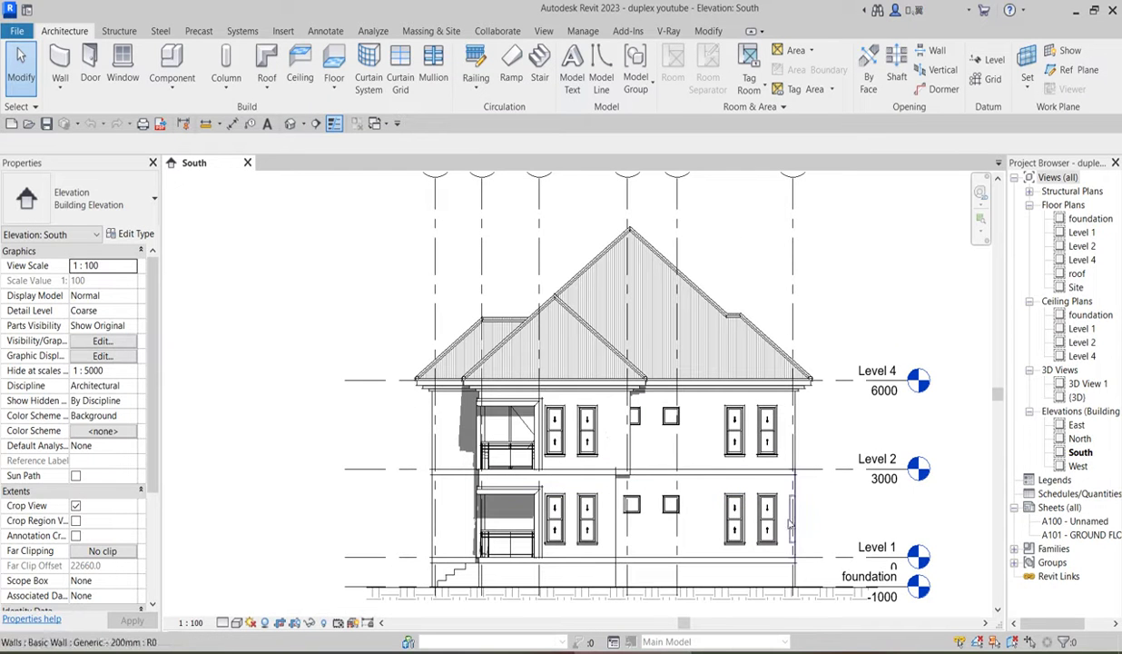
scroll(488, 434, "down", 2)
scroll(718, 381, "up", 1)
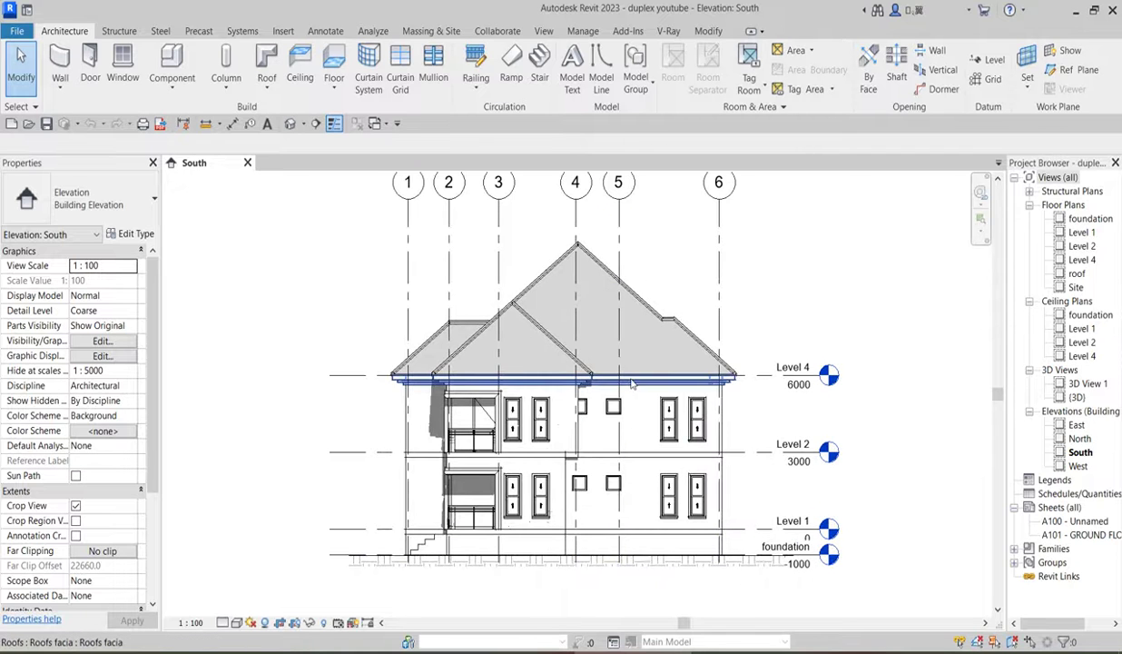
scroll(592, 432, "up", 1)
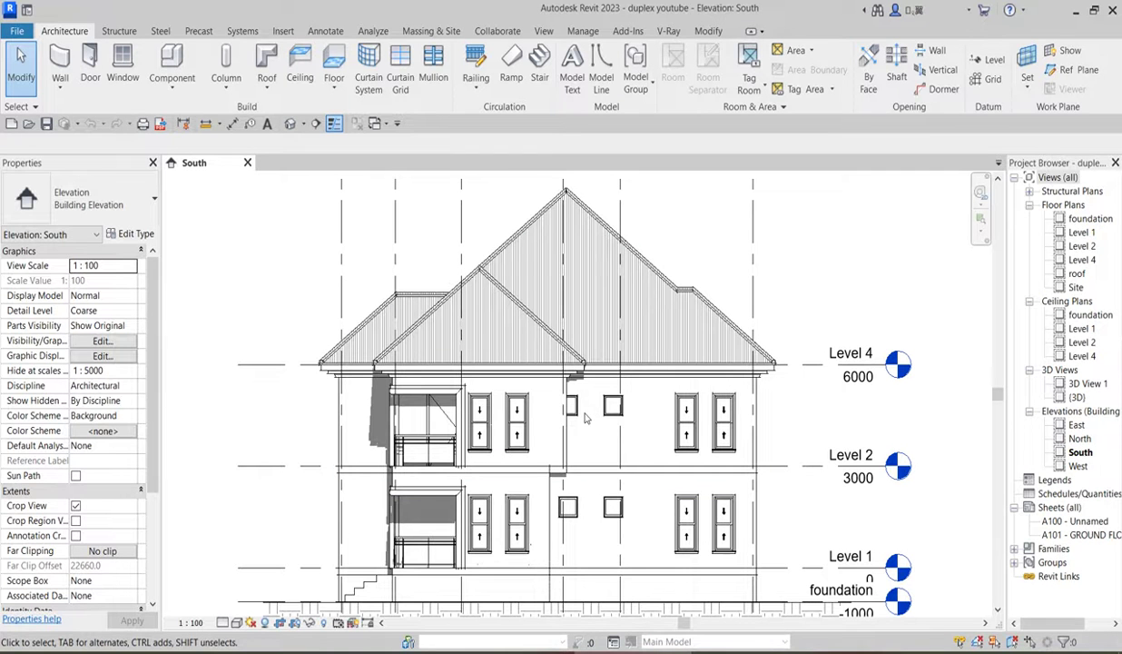
scroll(513, 400, "down", 2)
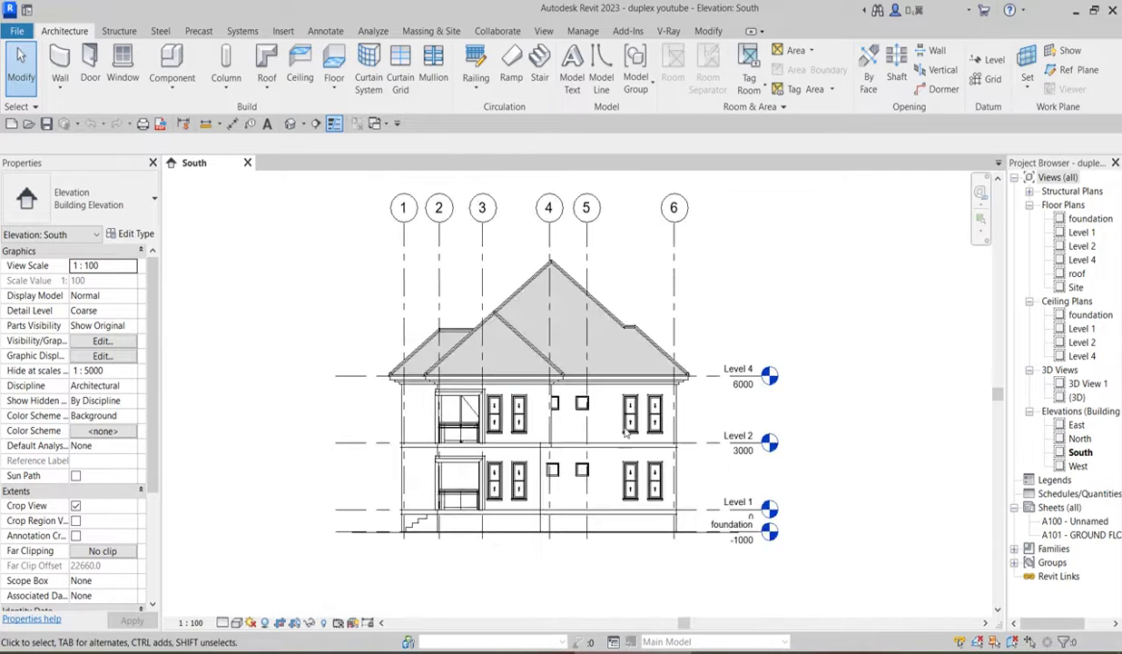
scroll(634, 429, "up", 2)
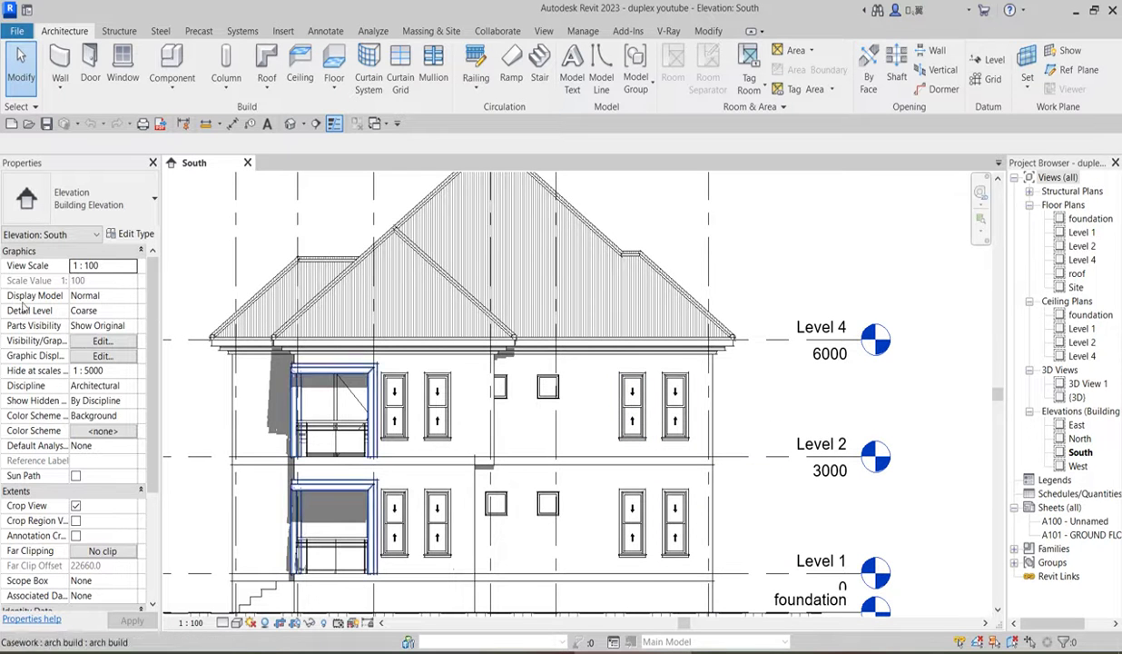
scroll(799, 545, "down", 2)
scroll(729, 507, "up", 1)
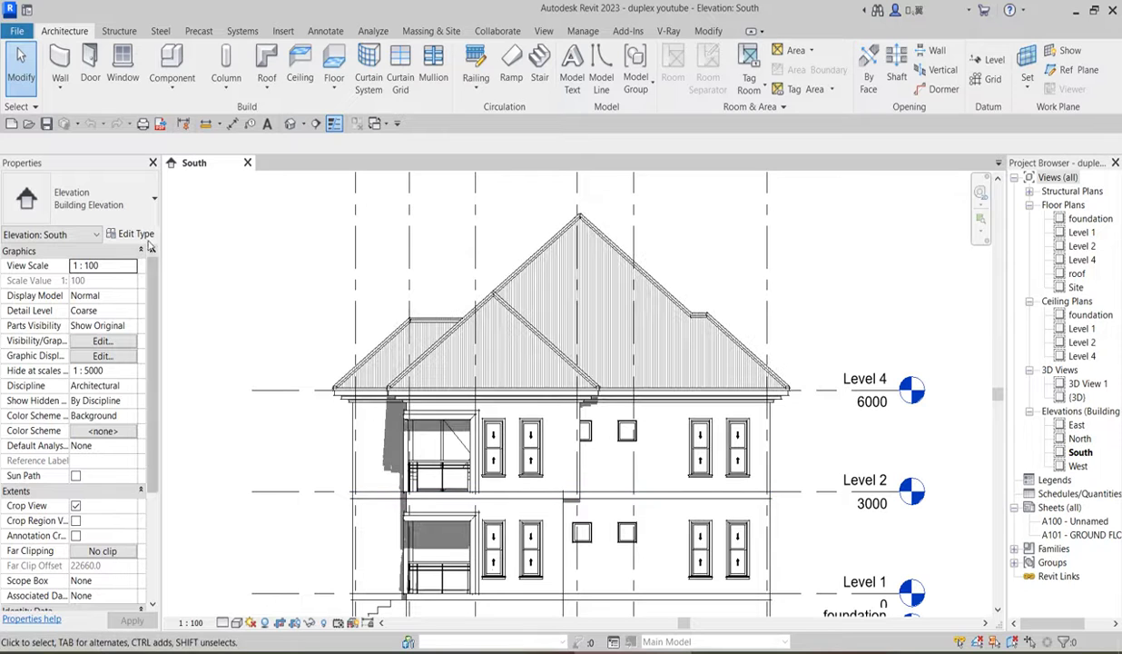
left_click(177, 65)
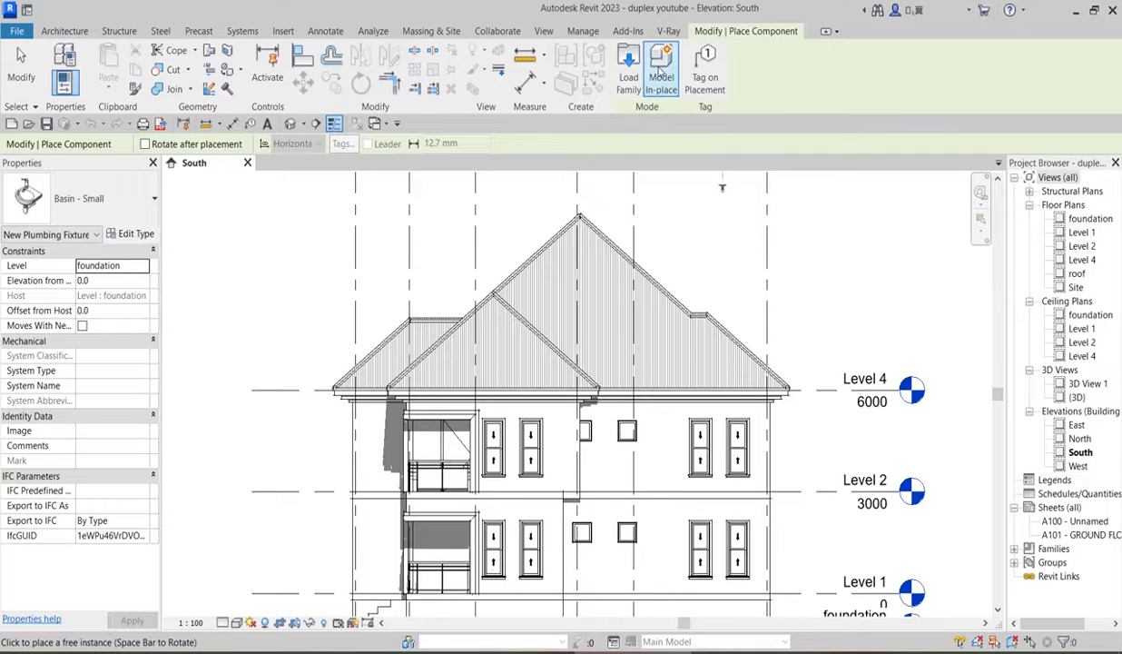
left_click(660, 78)
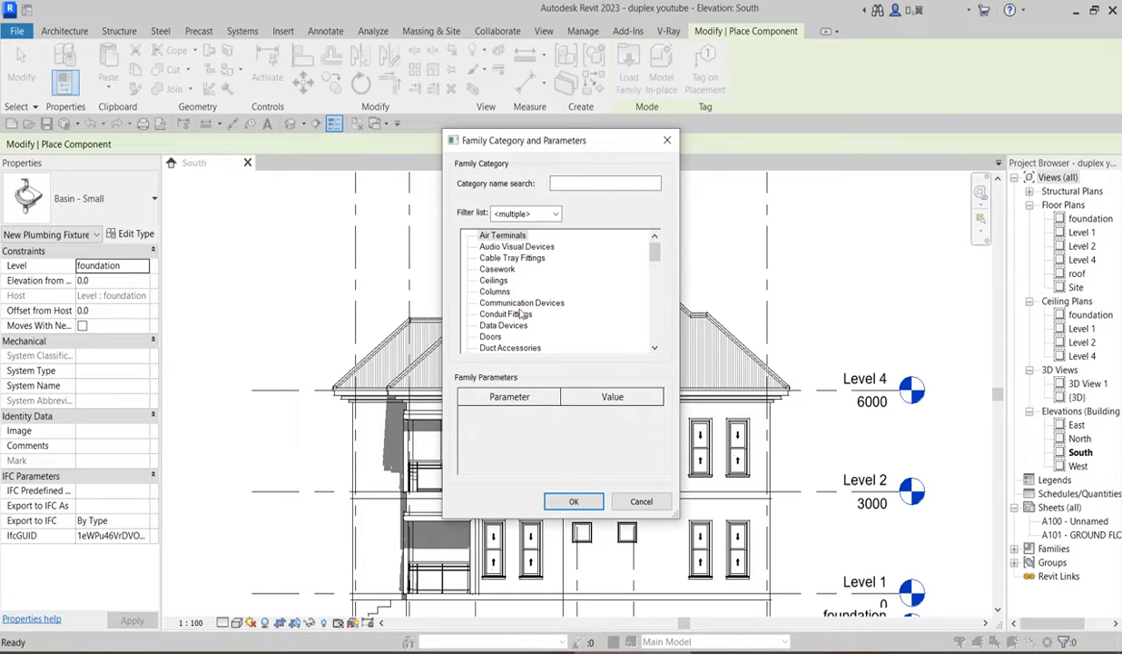
Set the family category to Windows and name the in-place family Windowshood
left_click(496, 270)
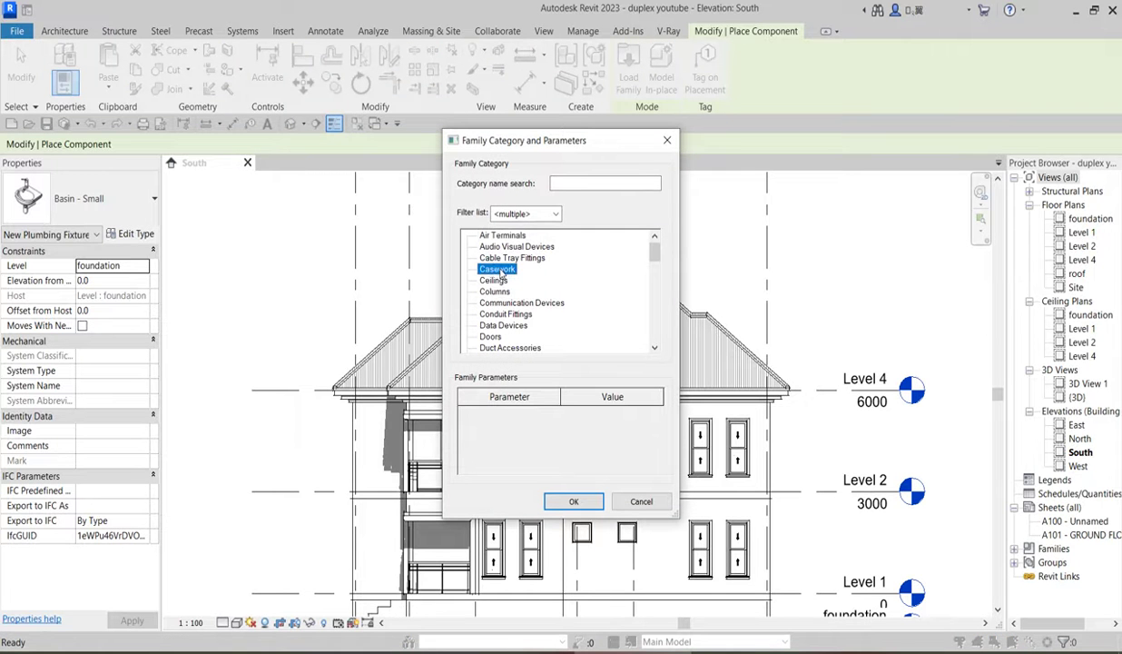
scroll(591, 345, "down", 5)
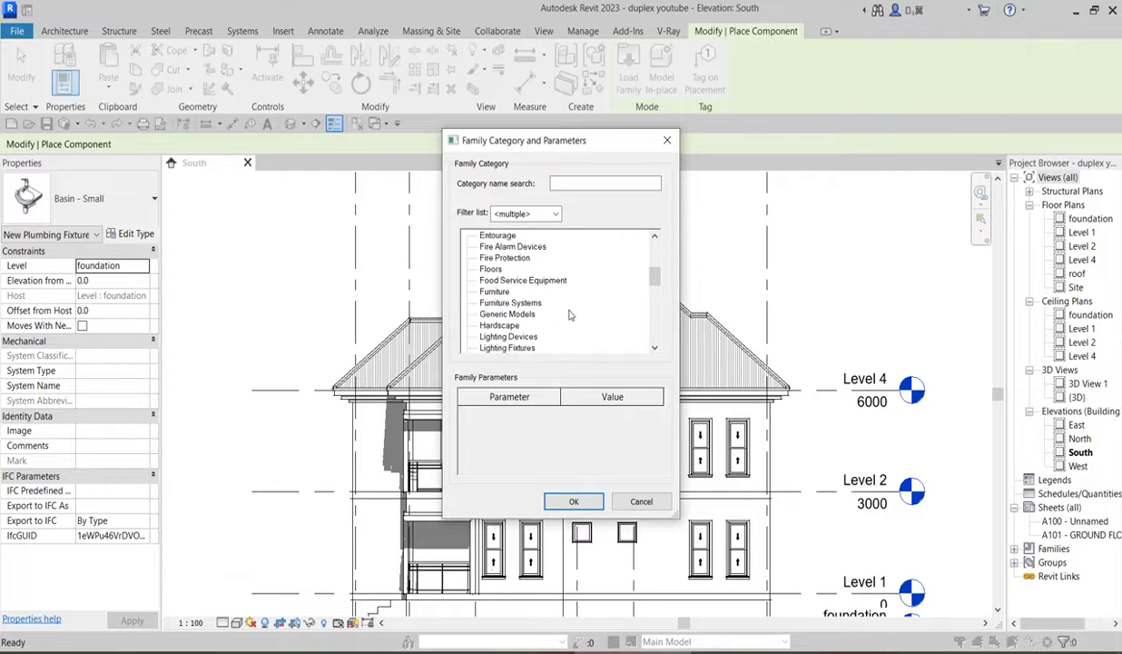
scroll(567, 322, "down", 6)
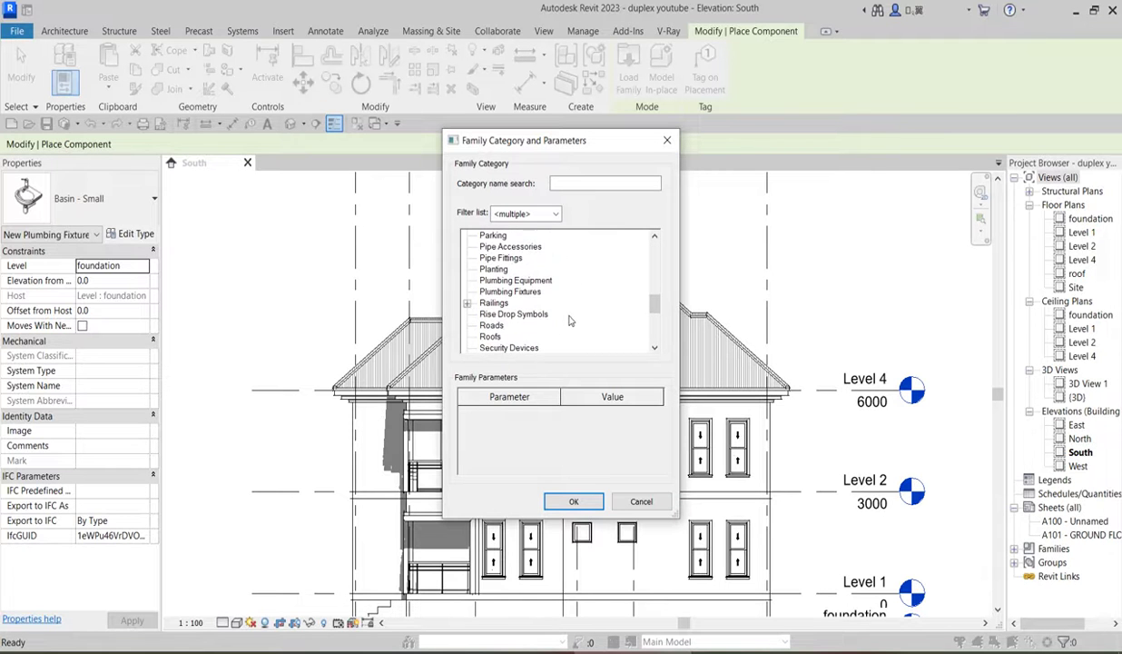
scroll(570, 320, "down", 5)
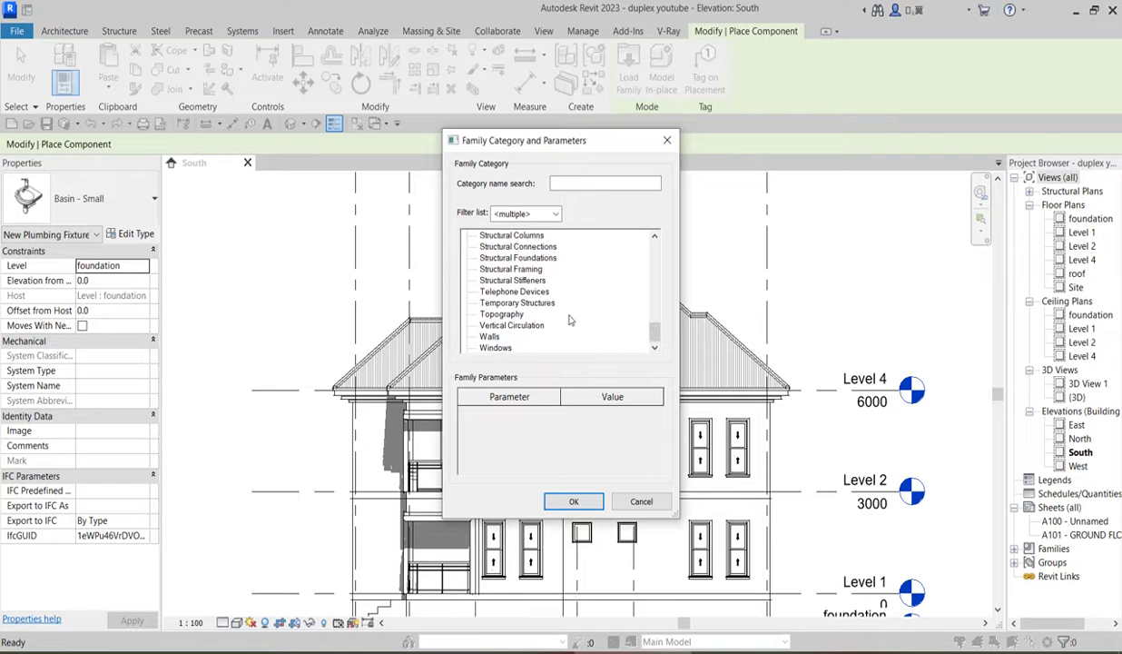
left_click(503, 350)
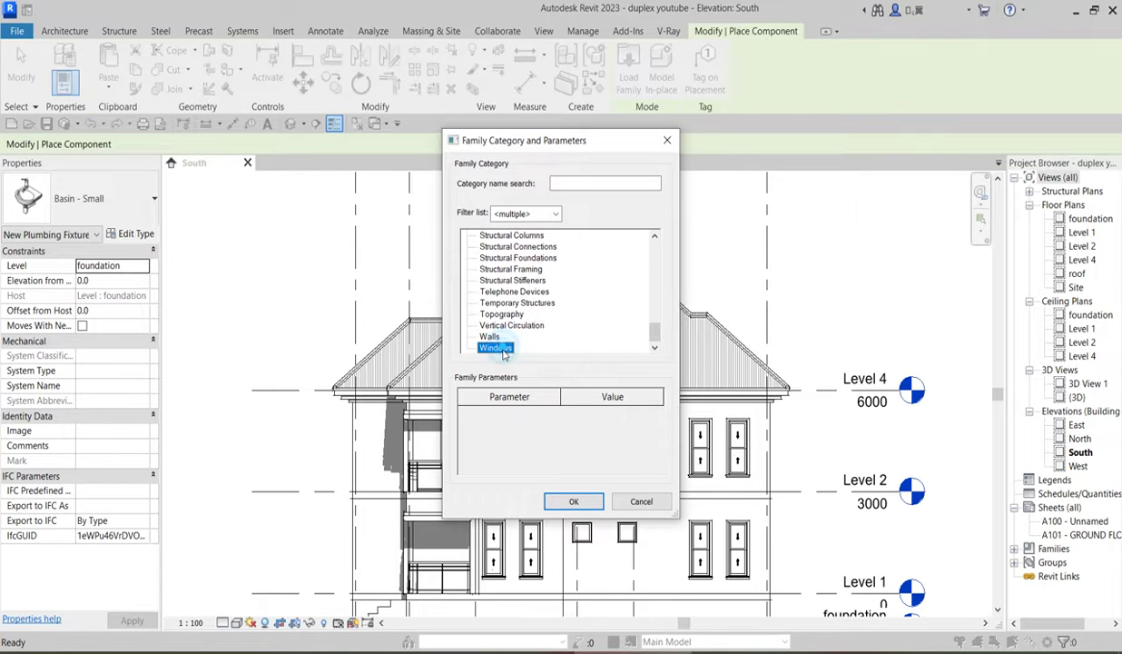
left_click(589, 501)
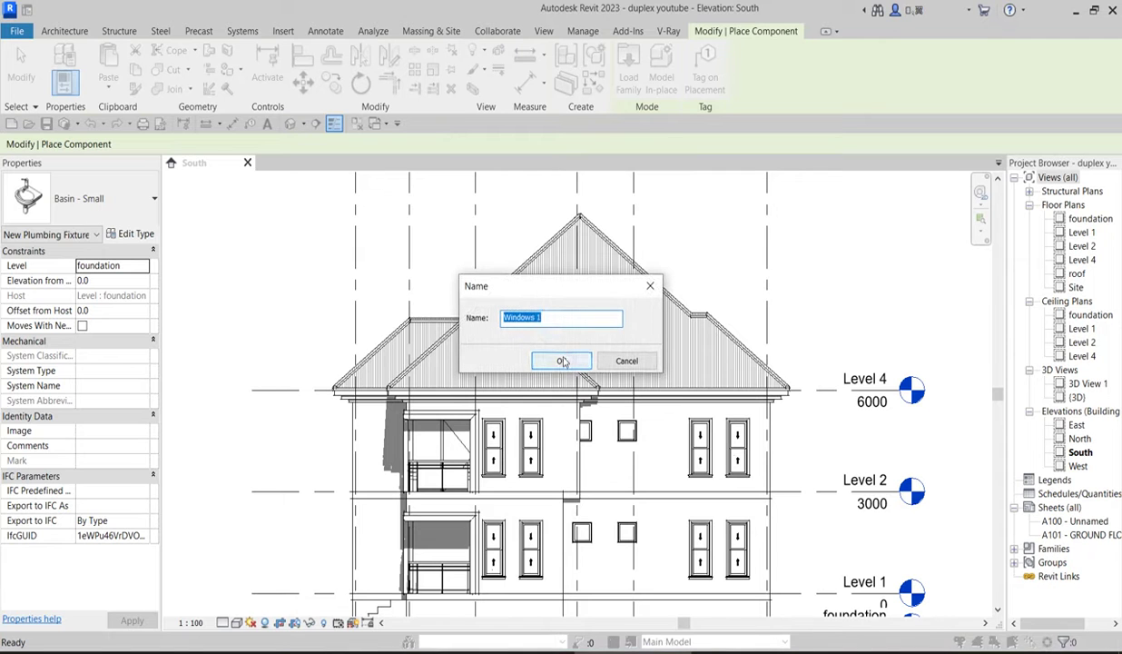
left_click(539, 317)
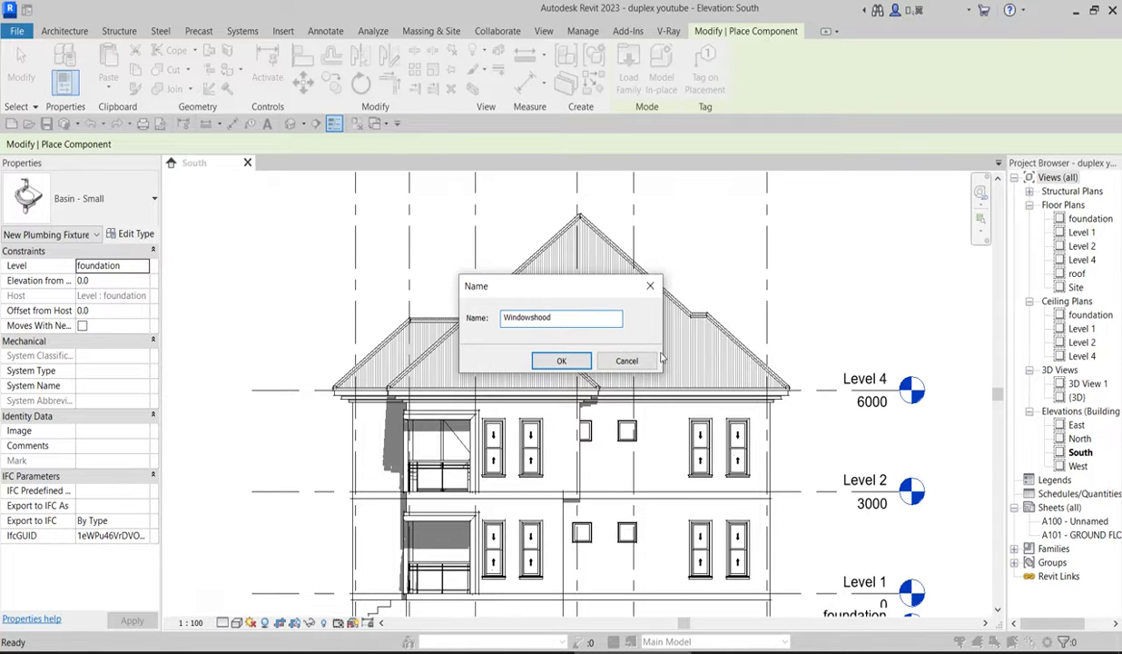
left_click(564, 360)
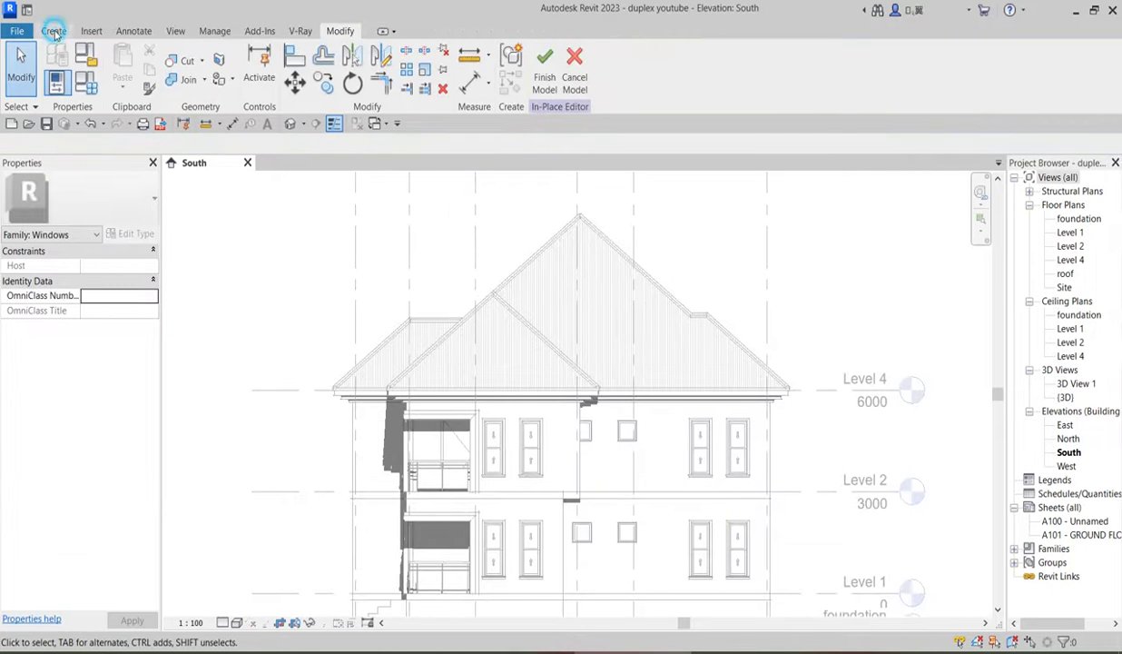
Start a sweep with a sketched path, choosing to pick the work plane on screen
left_click(54, 31)
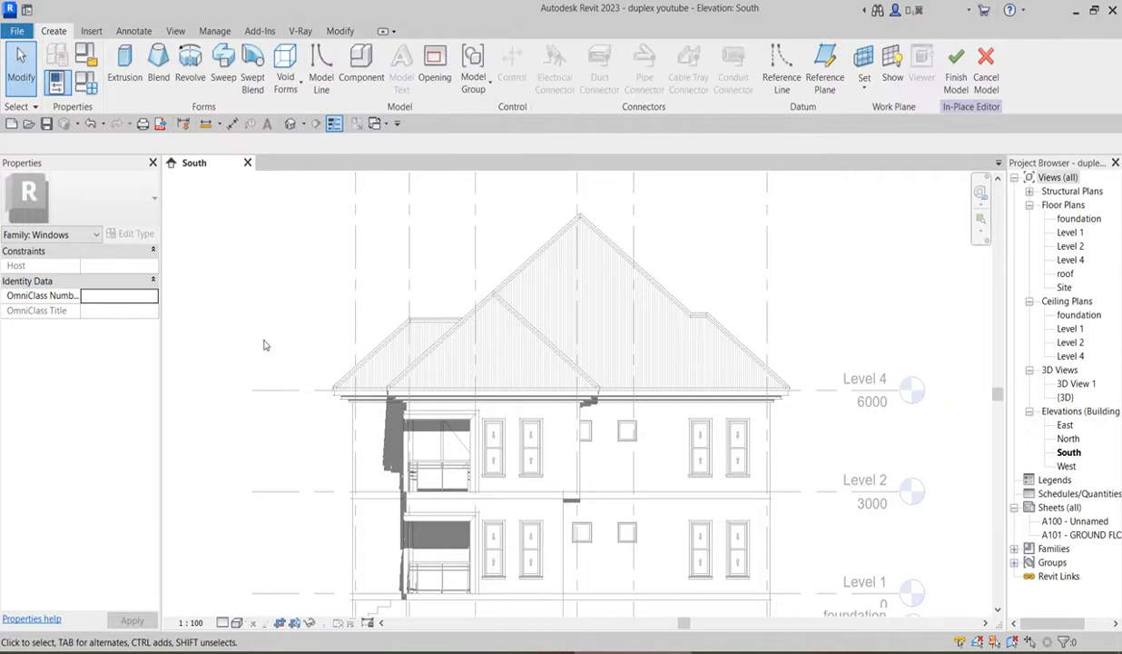
left_click(223, 60)
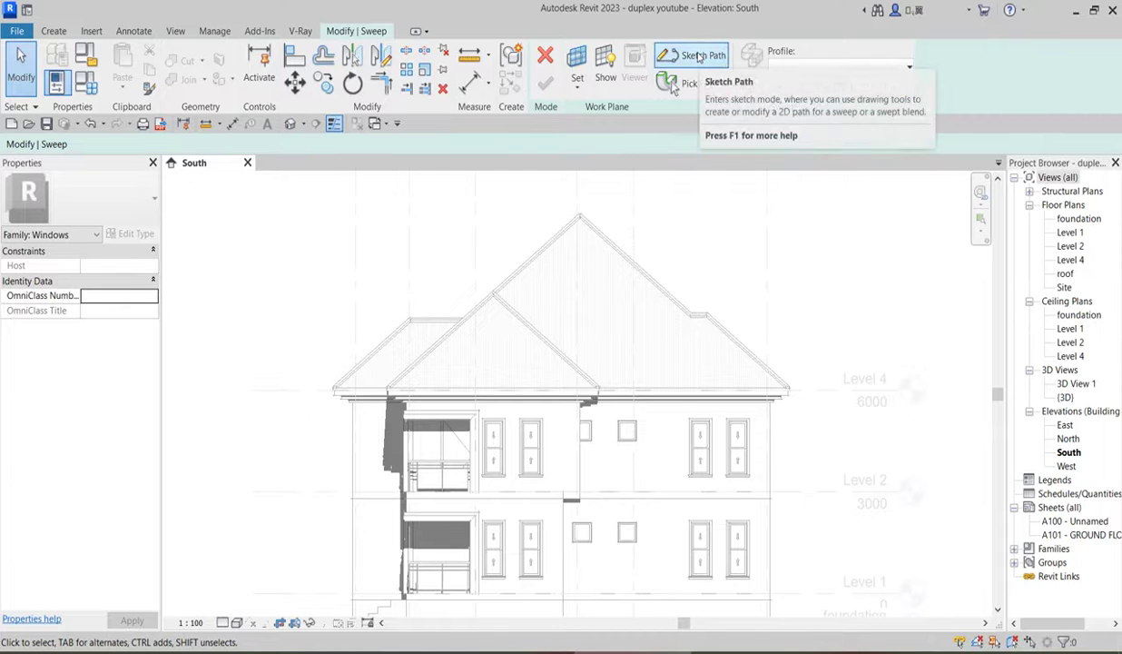
left_click(697, 56)
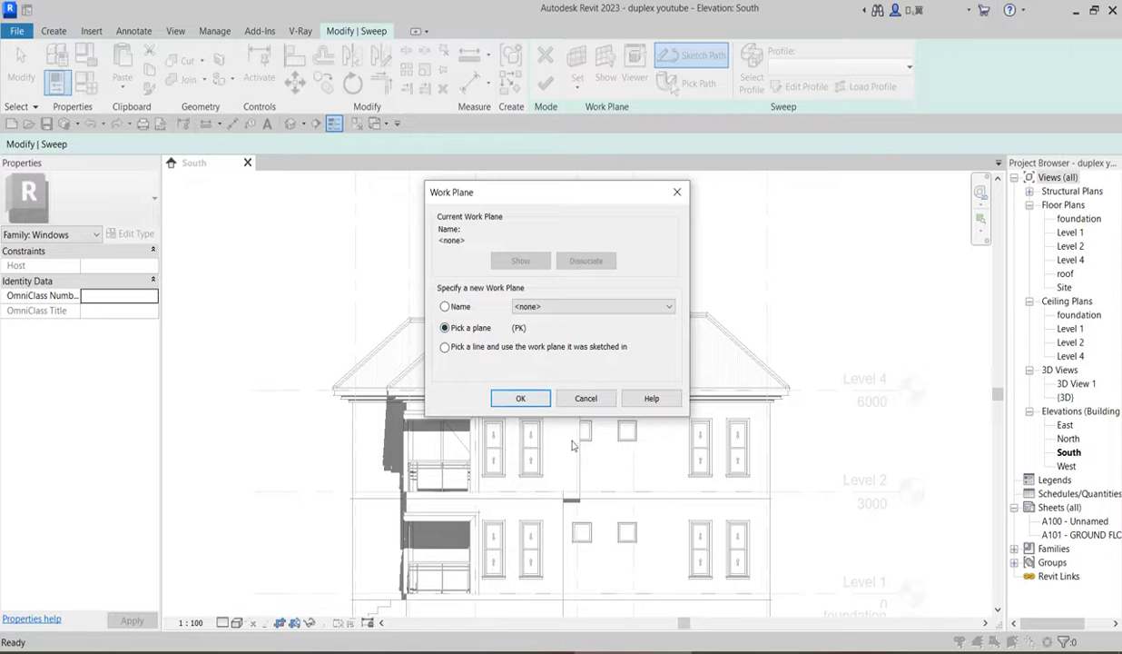
left_click(670, 306)
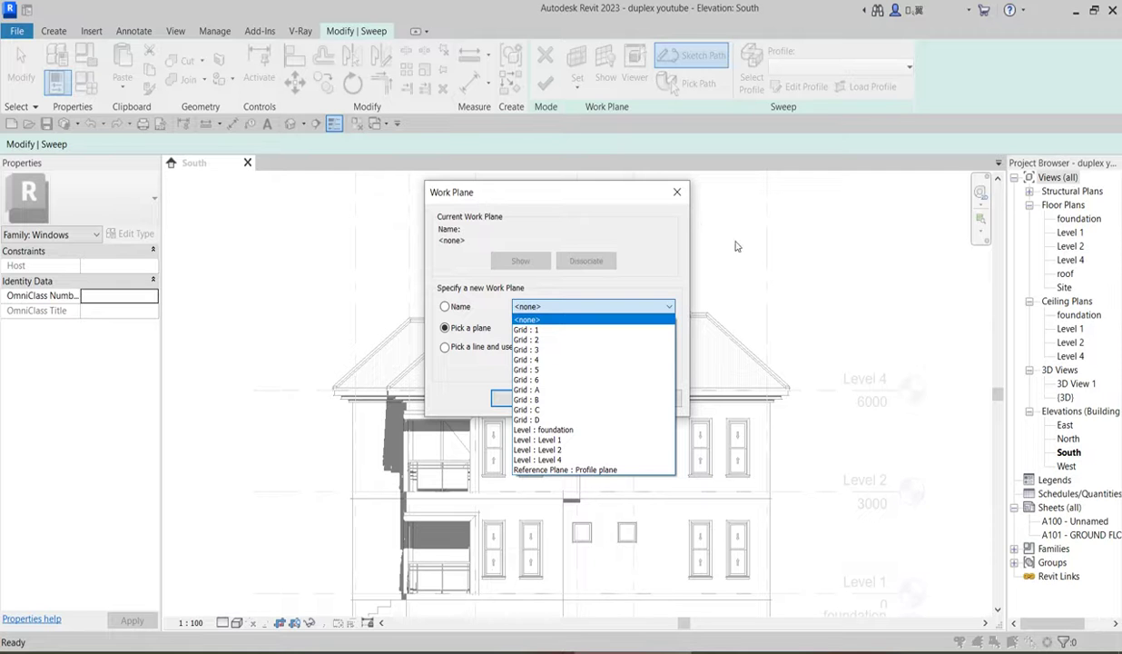
left_click(695, 243)
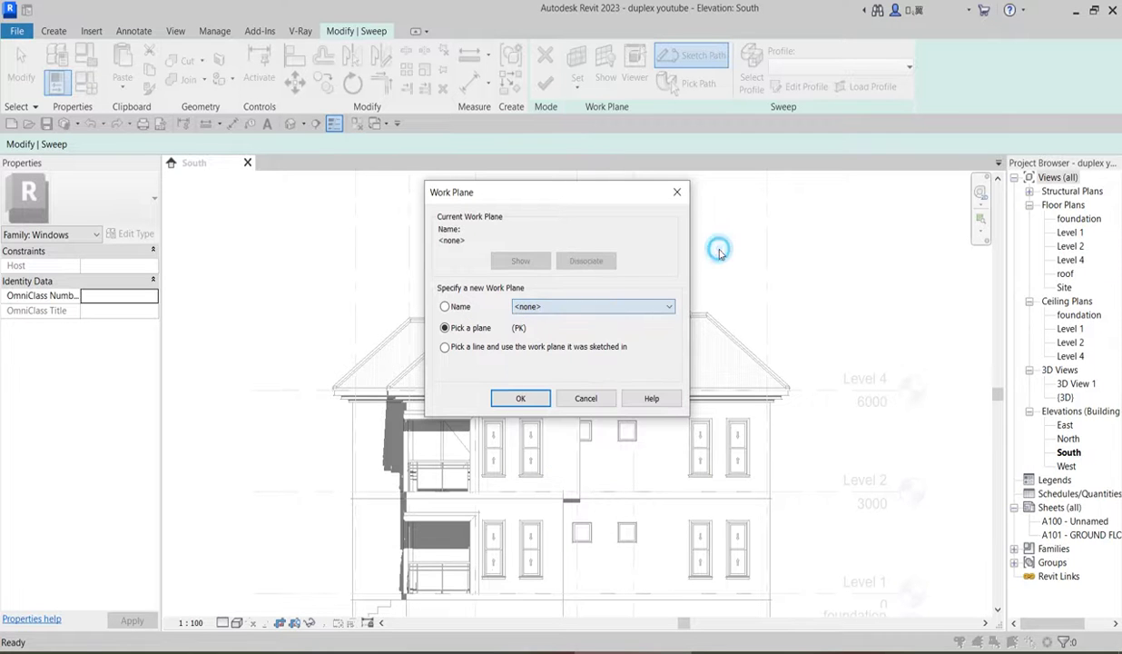
left_click(521, 399)
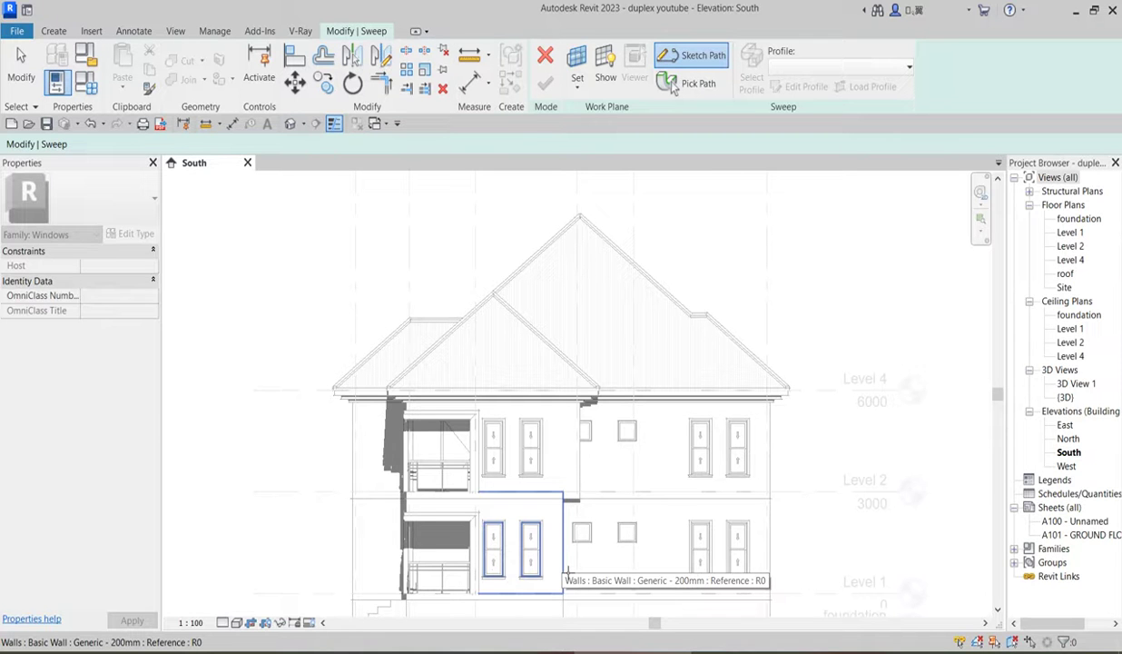
On the front wall face, sketch a rectangular path around the ground-floor window, then edit the profile
left_click(692, 56)
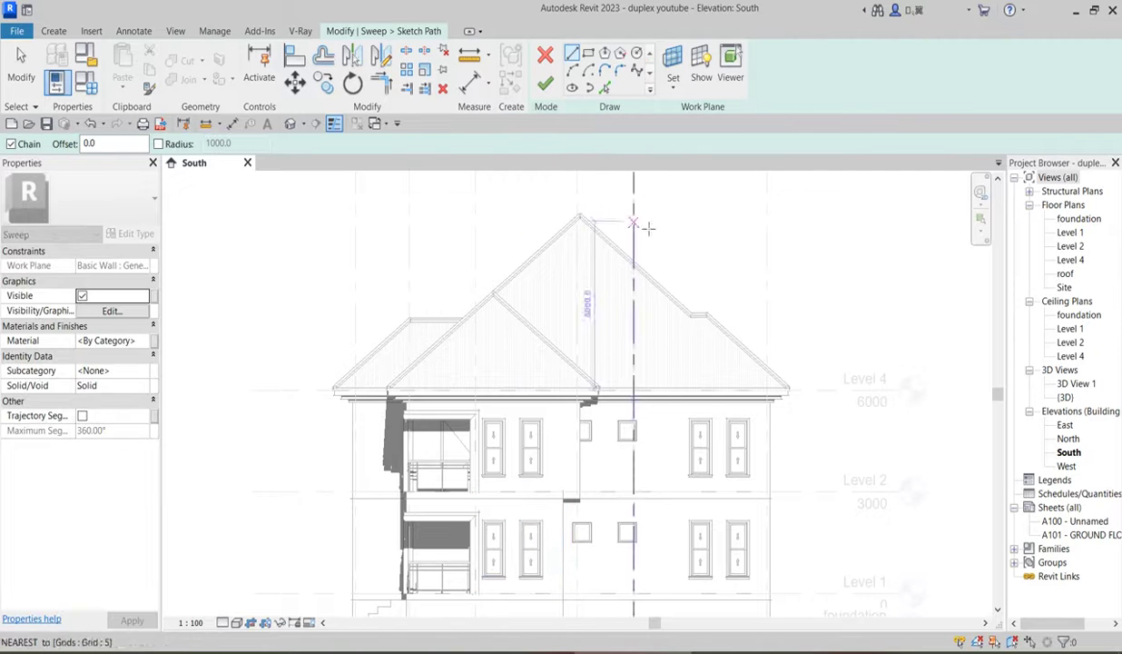
left_click(588, 53)
scroll(547, 563, "down", 2)
scroll(549, 554, "up", 4)
scroll(562, 505, "up", 5)
left_click(510, 370)
scroll(594, 544, "down", 3)
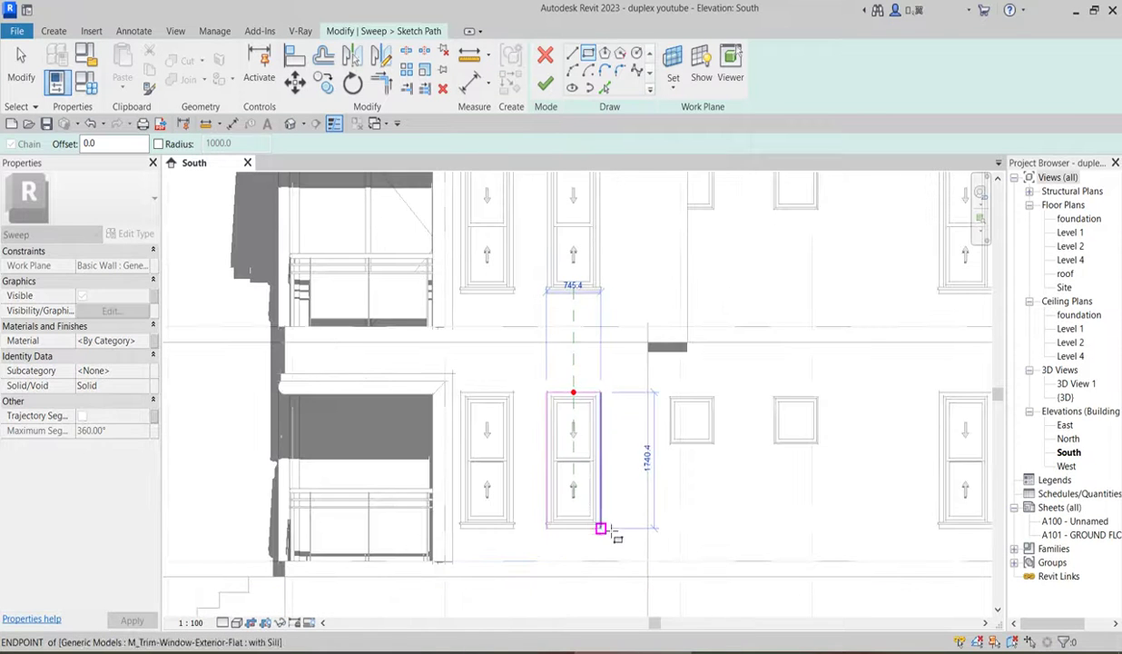
scroll(612, 543, "up", 3)
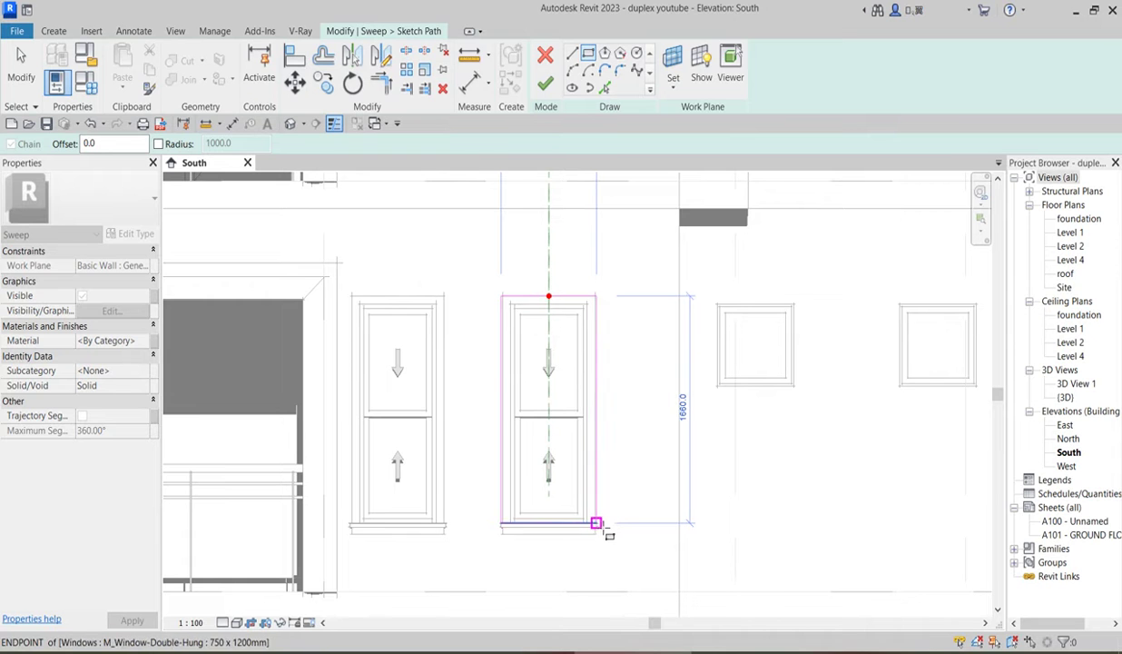
left_click(595, 523)
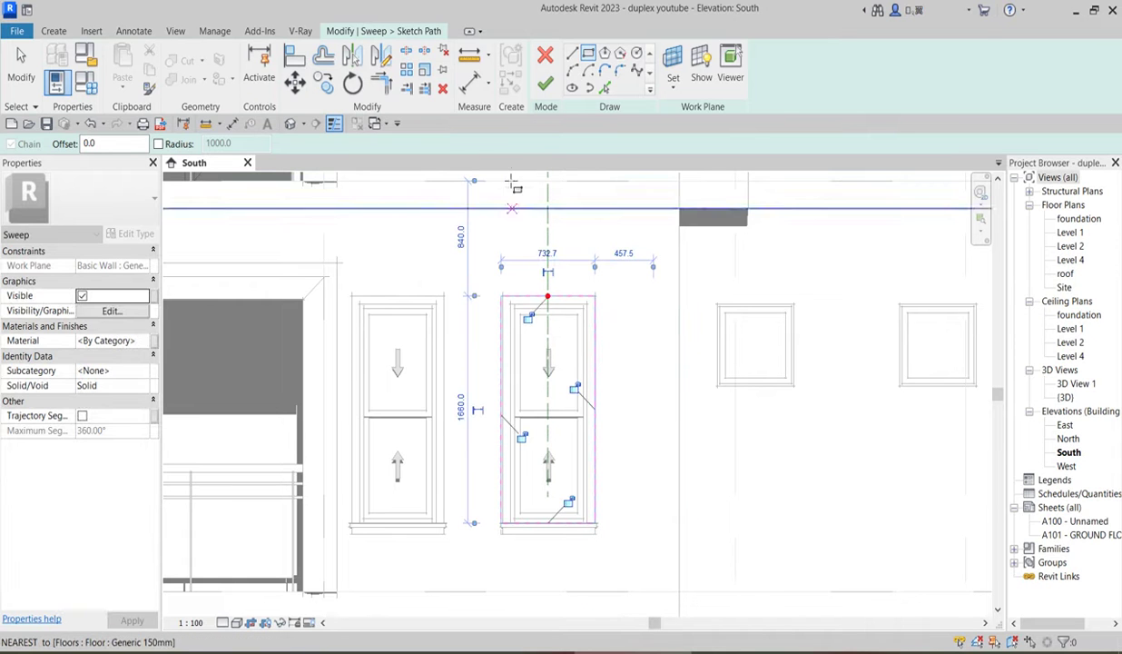
left_click(544, 86)
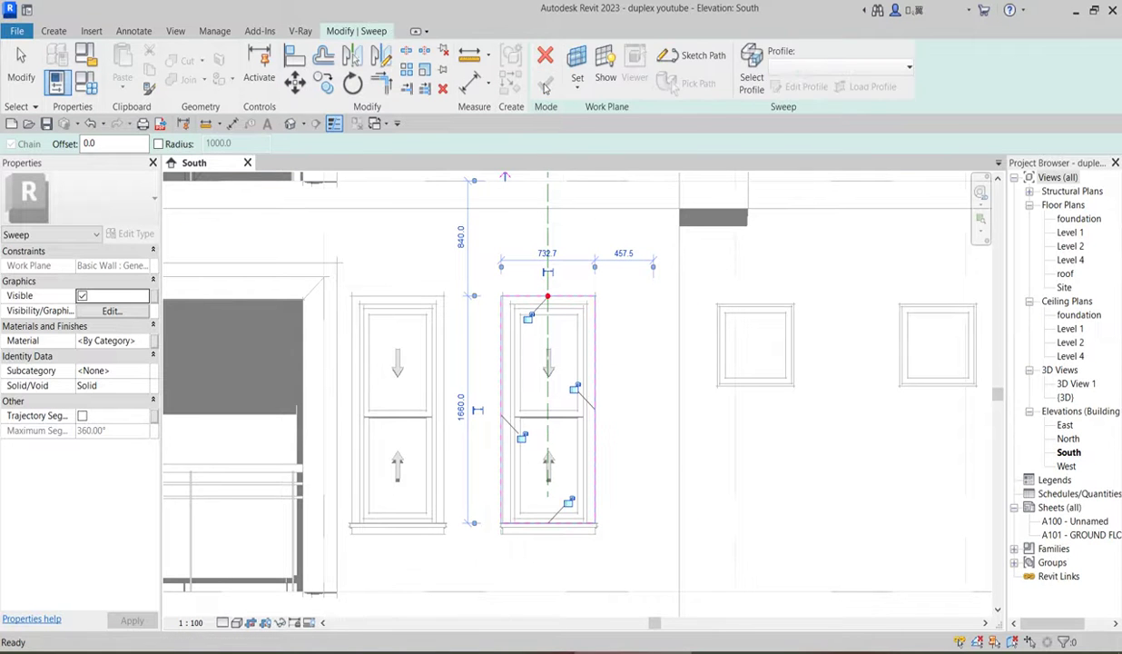
left_click(801, 86)
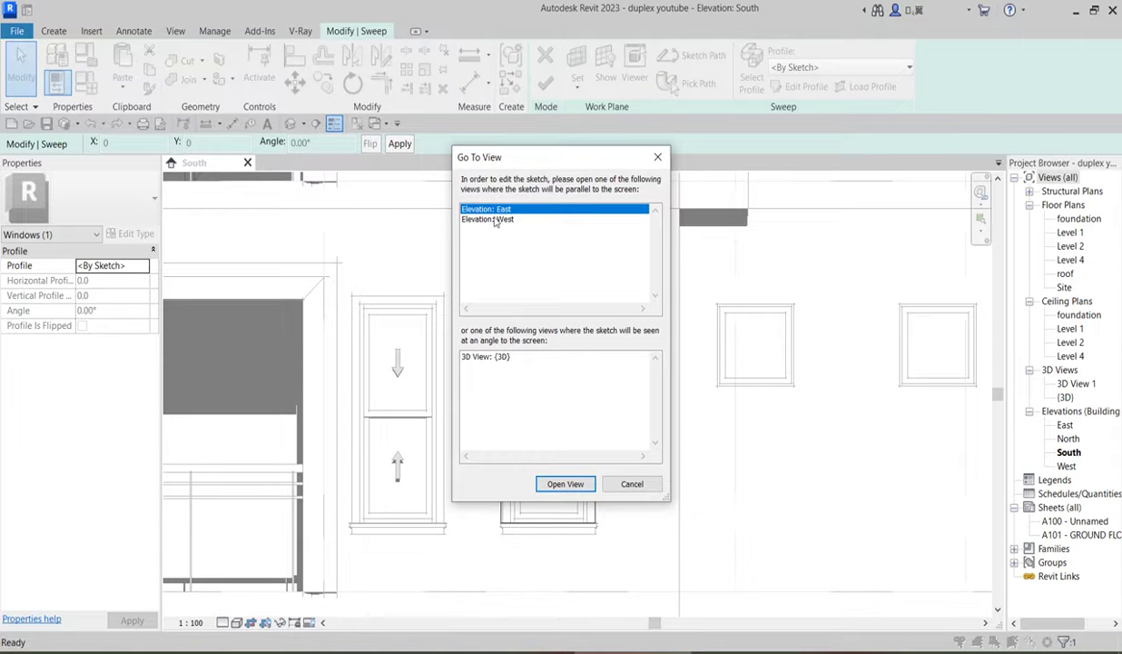
In the East elevation, draw a rectangular profile outline against the wall edge
left_click(566, 484)
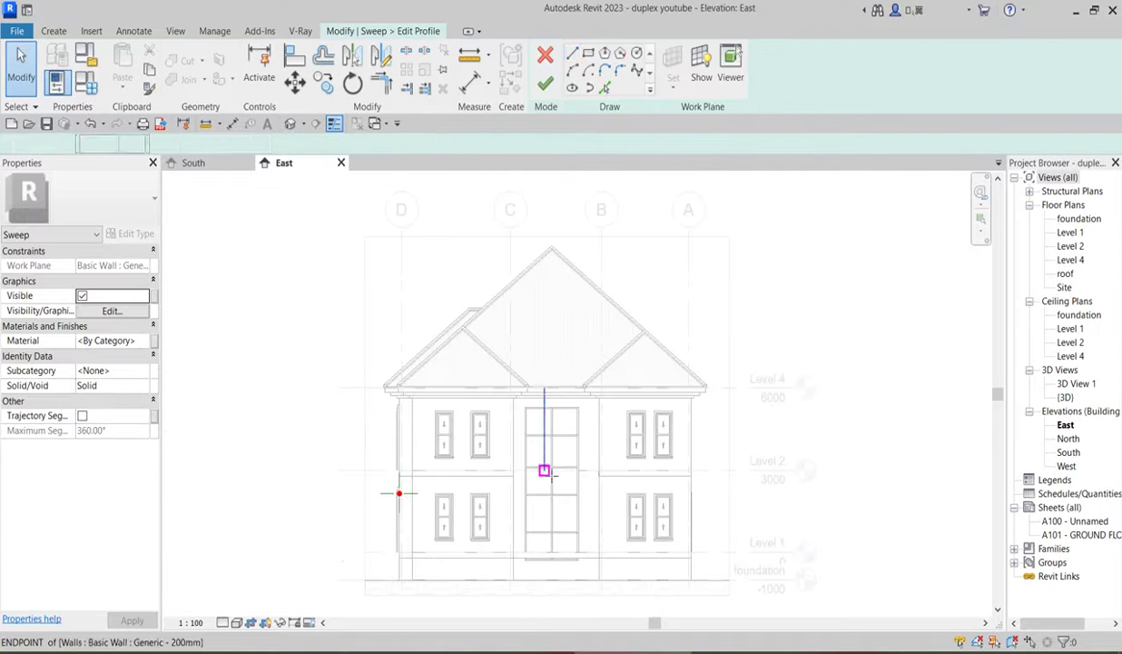
scroll(423, 496, "up", 8)
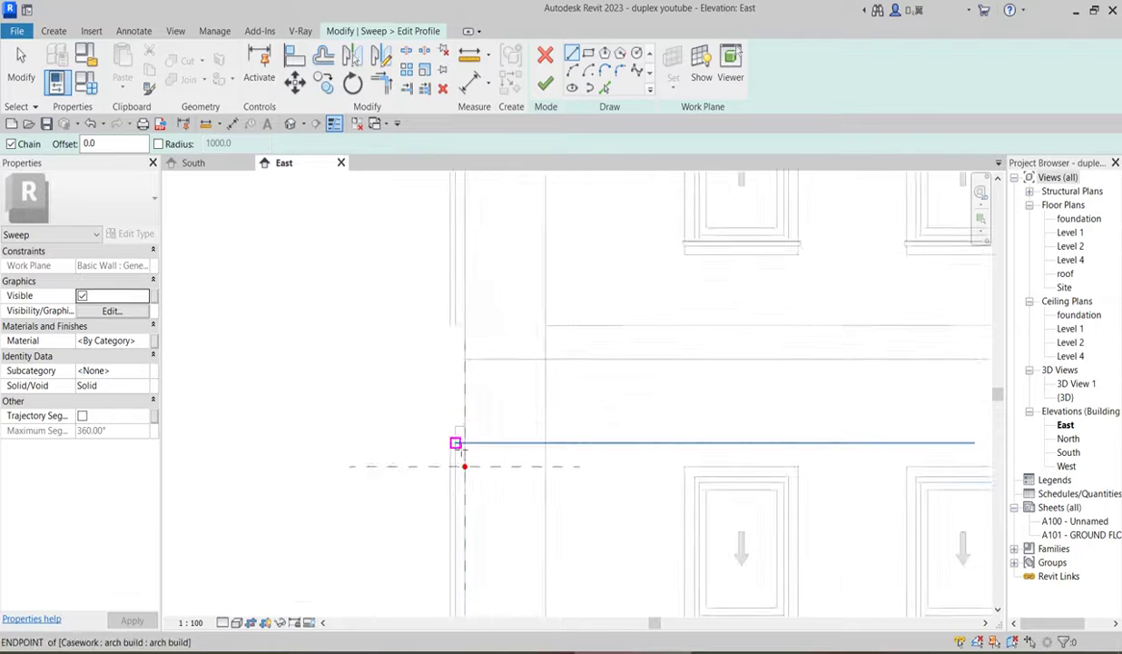
left_click(472, 415)
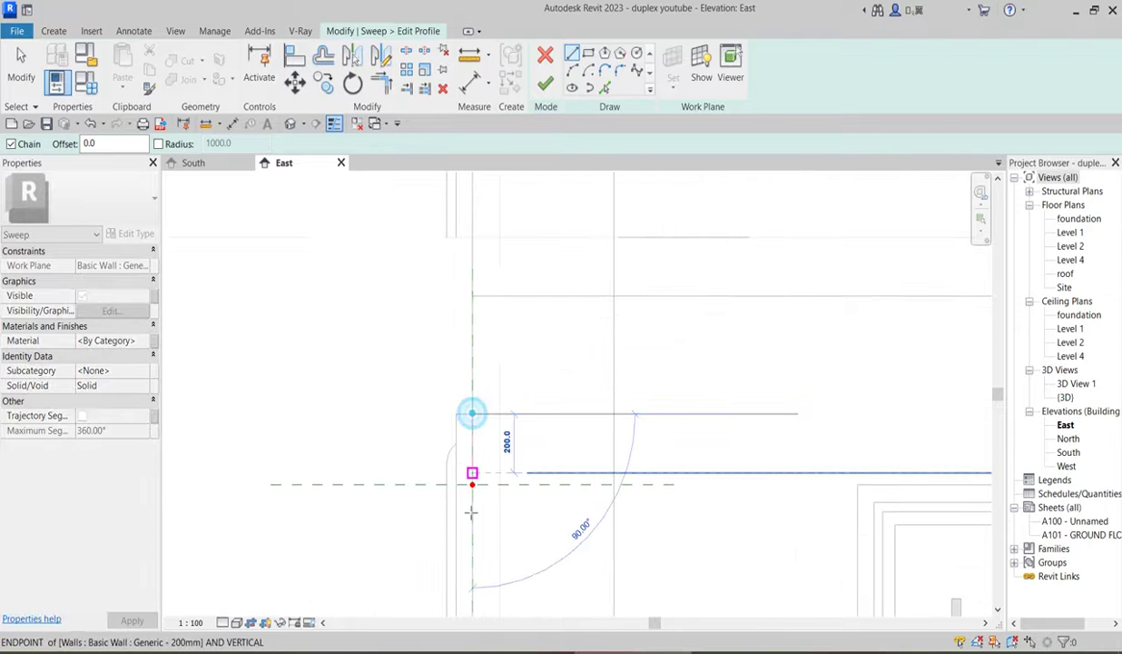
left_click(472, 502)
scroll(445, 502, "up", 1)
left_click(438, 502)
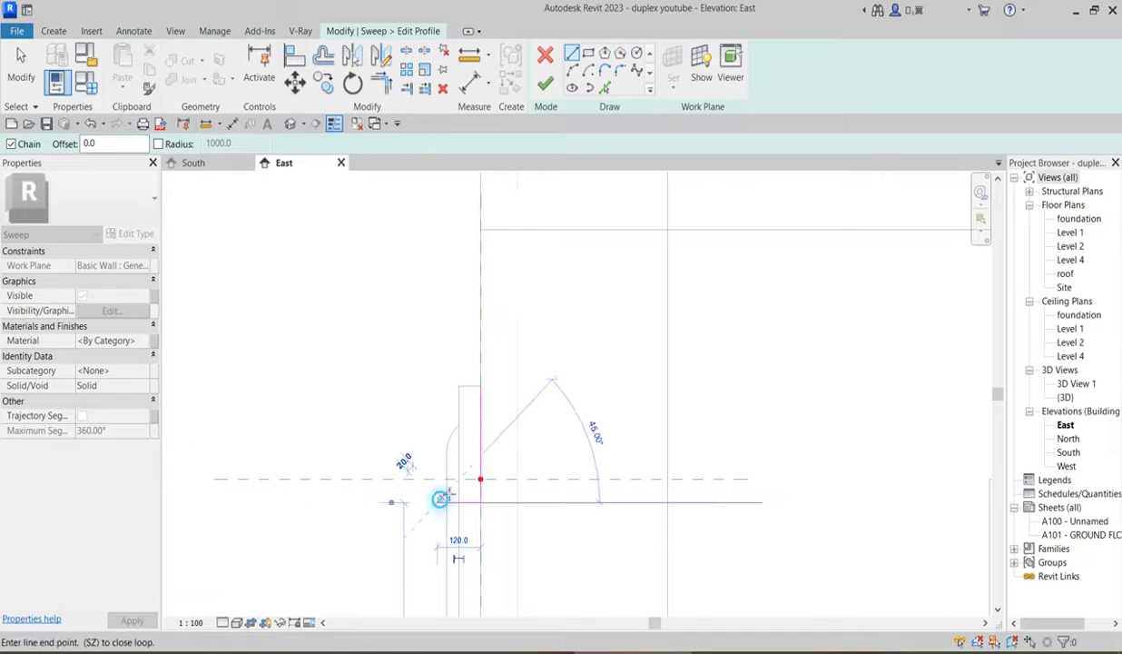
left_click(437, 386)
left_click(481, 385)
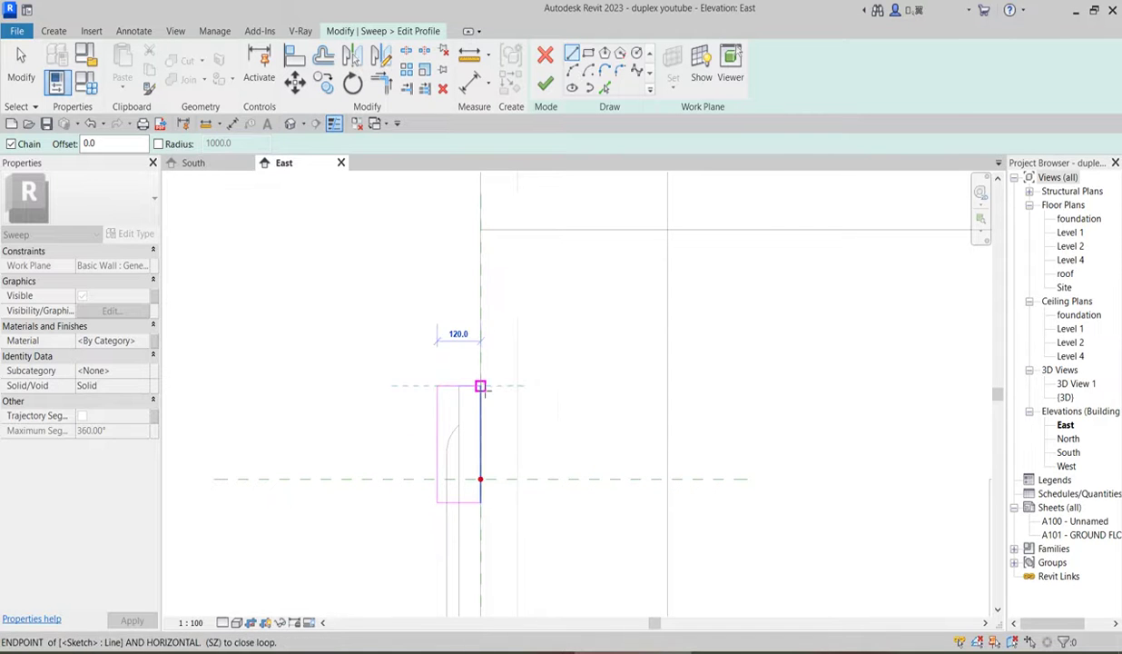
Add a half-round arc bulge to the profile edge, splitting and trimming it into a closed shape
left_click(572, 72)
left_click(438, 415)
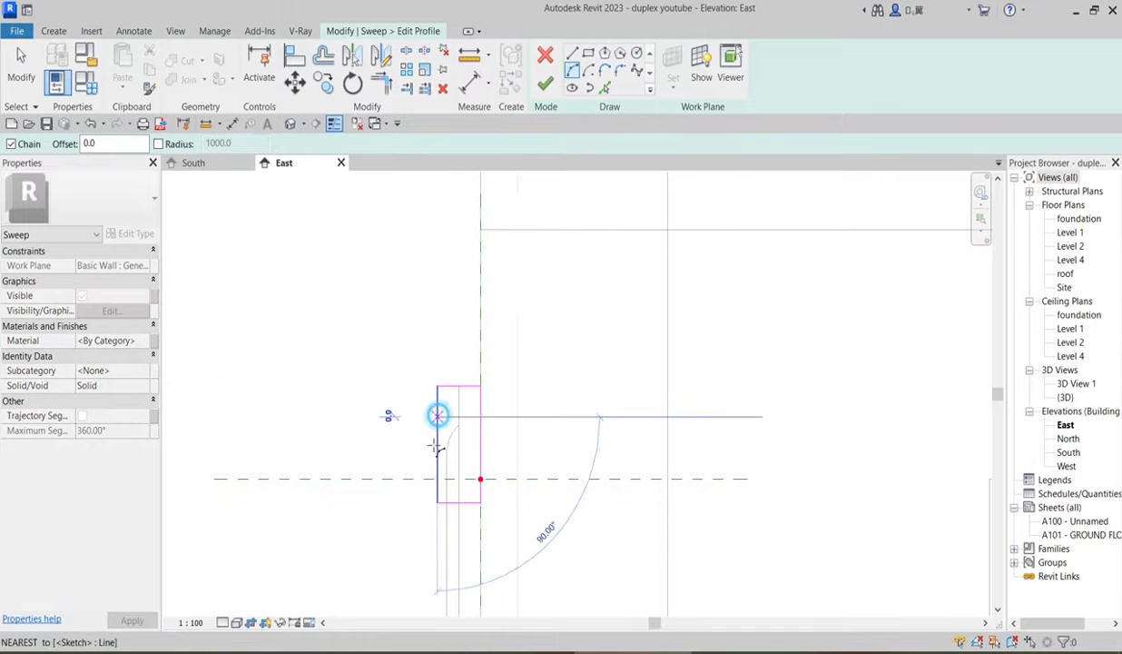
left_click(438, 477)
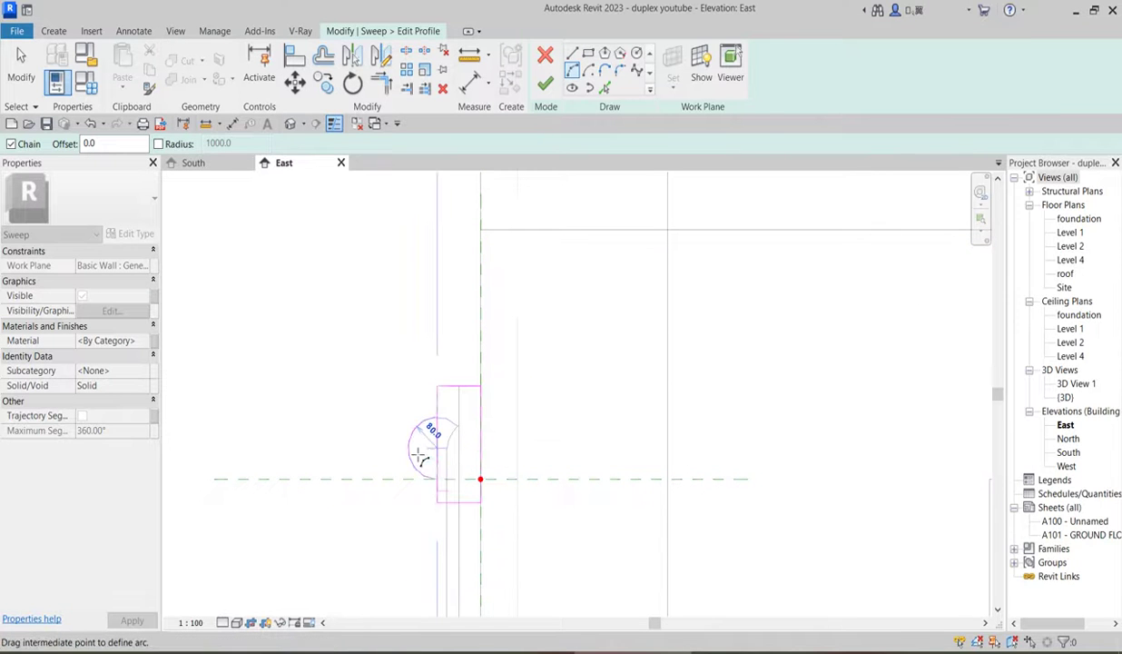
left_click(412, 448)
left_click(405, 50)
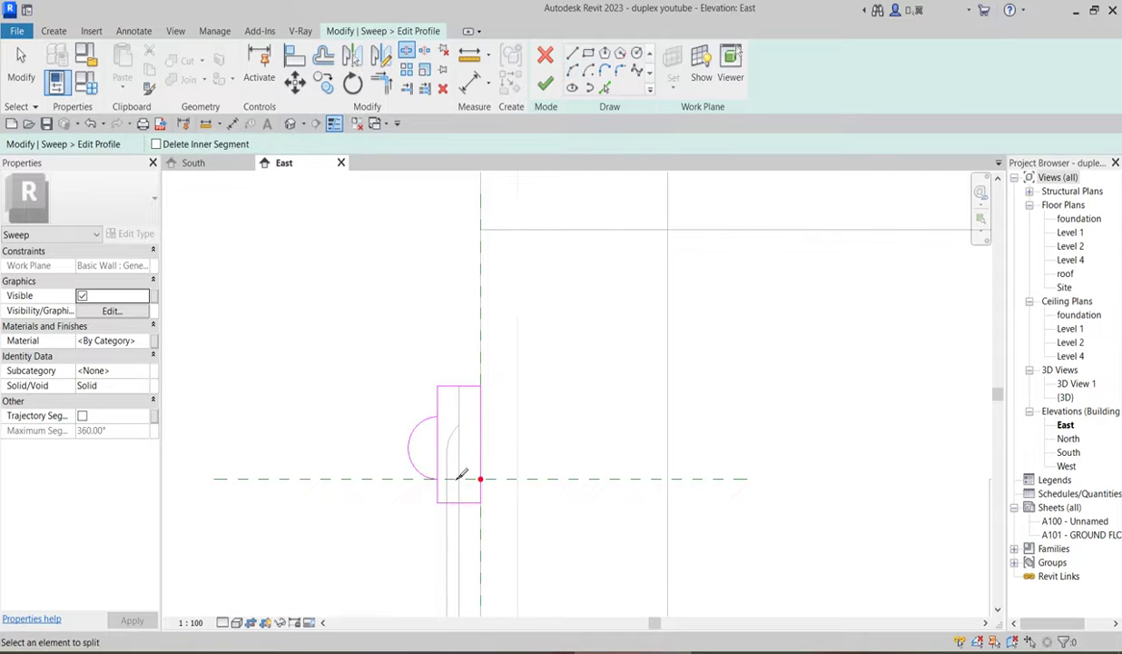
left_click(437, 448)
key("t")
key("r")
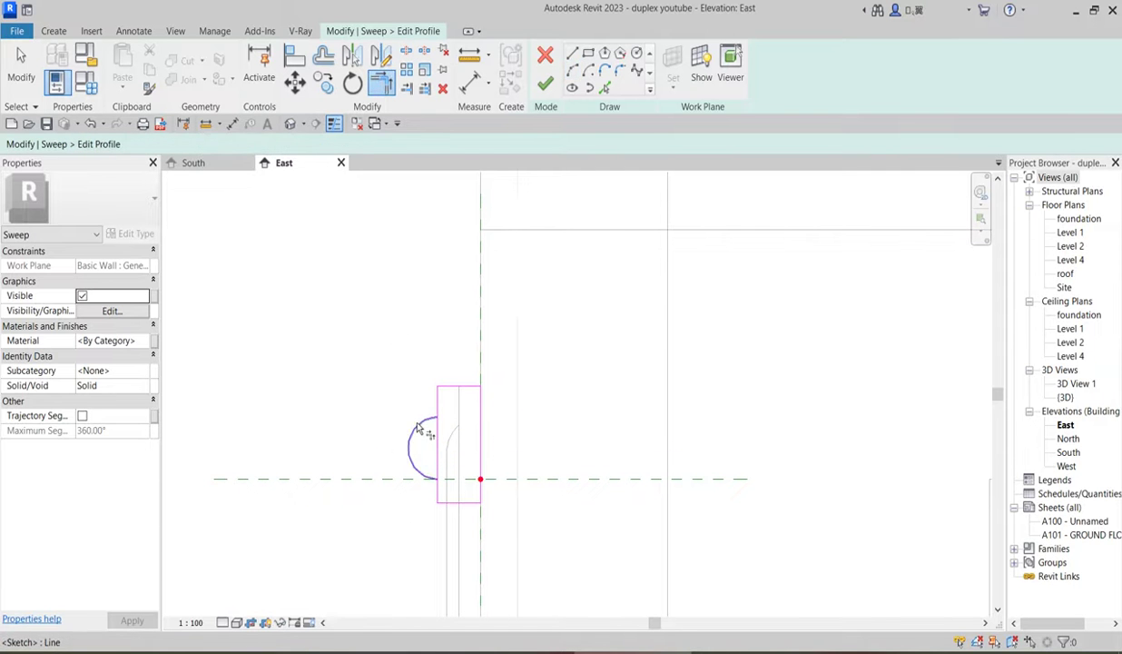
left_click(414, 424)
left_click(436, 397)
left_click(434, 474)
left_click(428, 475)
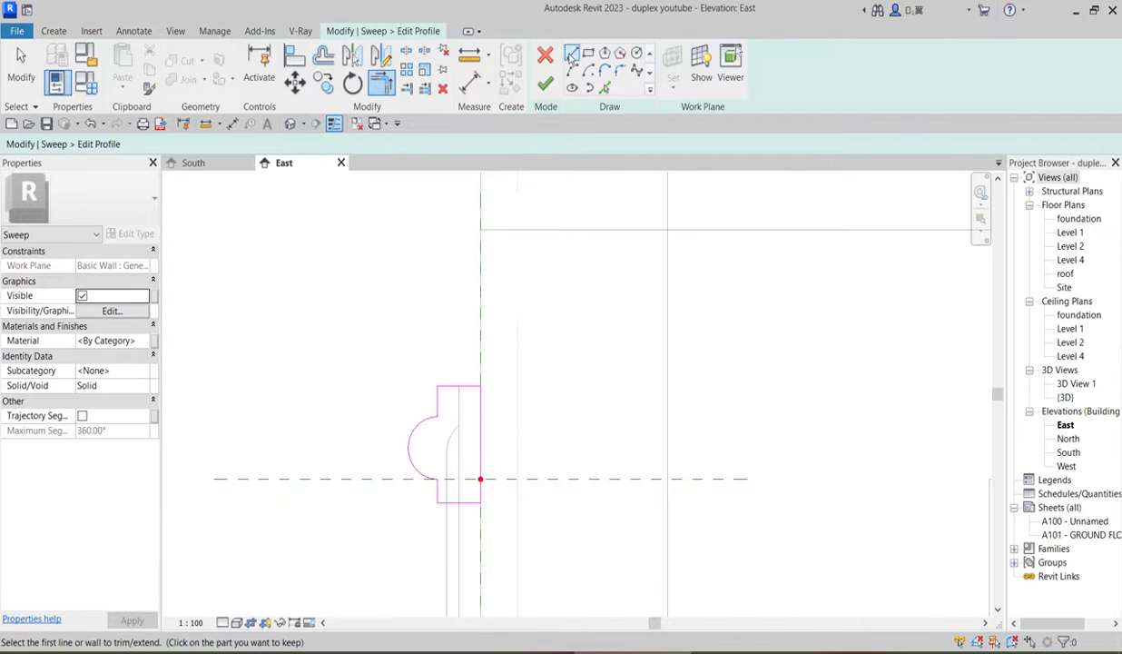
Draw chamfer lines across the top-left and bottom-left corners of the profile
left_click(570, 54)
scroll(428, 410, "up", 3)
left_click(445, 393)
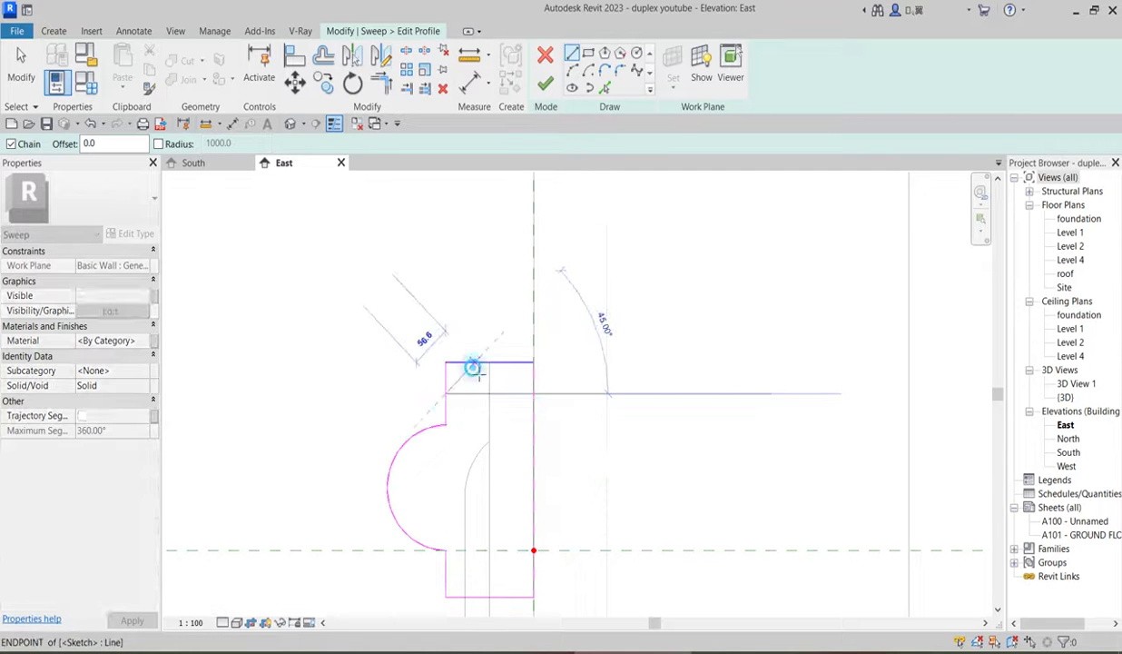
left_click(474, 364)
key("Escape")
scroll(479, 399, "down", 2)
left_click(457, 484)
left_click(476, 505)
key("Escape")
left_click(416, 443)
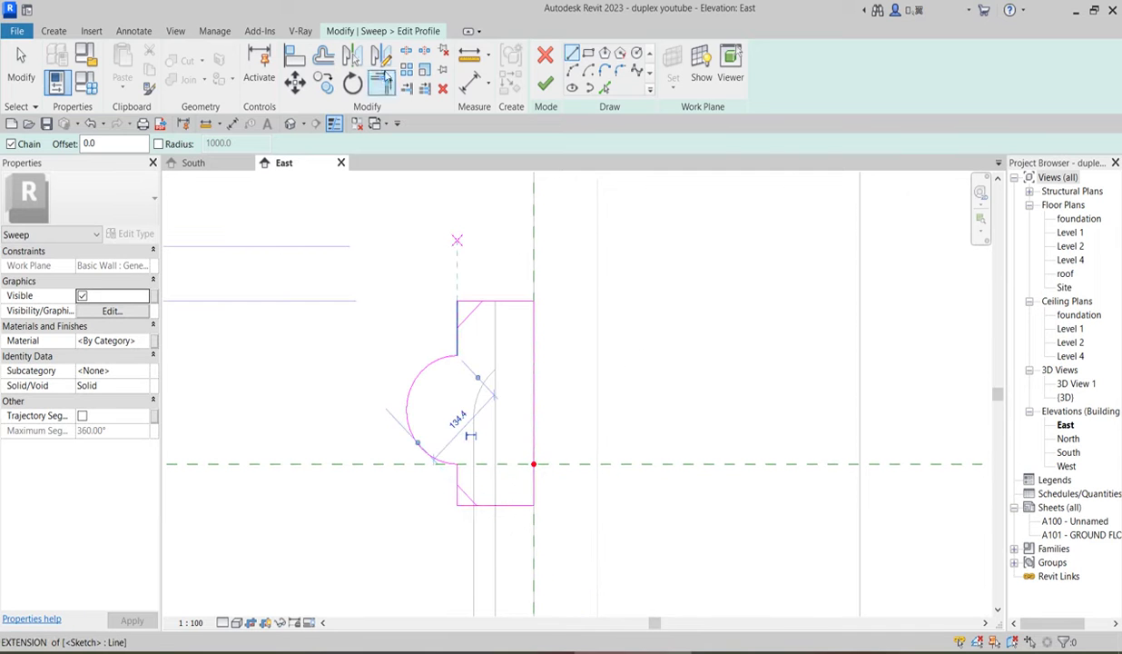
Trim the top-left and bottom-left corners back to the chamfer lines
left_click(382, 82)
left_click(474, 312)
left_click(495, 302)
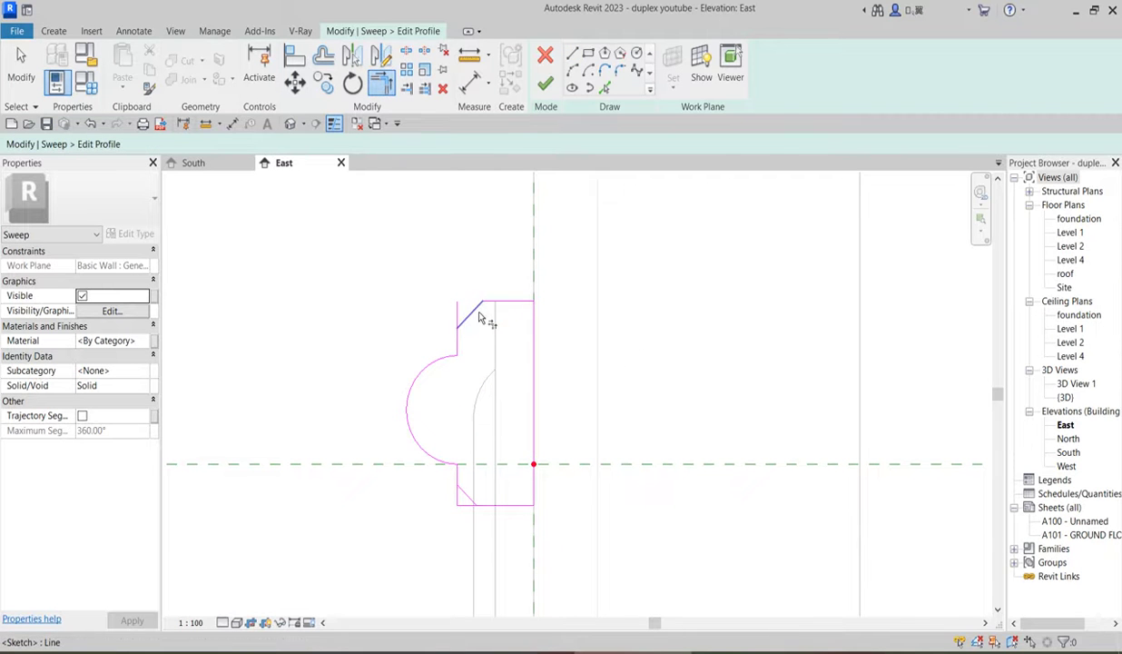
left_click(477, 312)
left_click(457, 339)
left_click(461, 486)
left_click(469, 496)
left_click(471, 497)
left_click(495, 505)
scroll(464, 491, "down", 2)
scroll(489, 382, "up", 2)
right_click(420, 320)
left_click(445, 329)
Nudge the five left-side profile lines slightly to the right
mouse_move(328, 276)
left_mouse_down()
mouse_move(484, 596)
mouse_move(472, 596)
left_mouse_up()
key("Right")
key("Right")
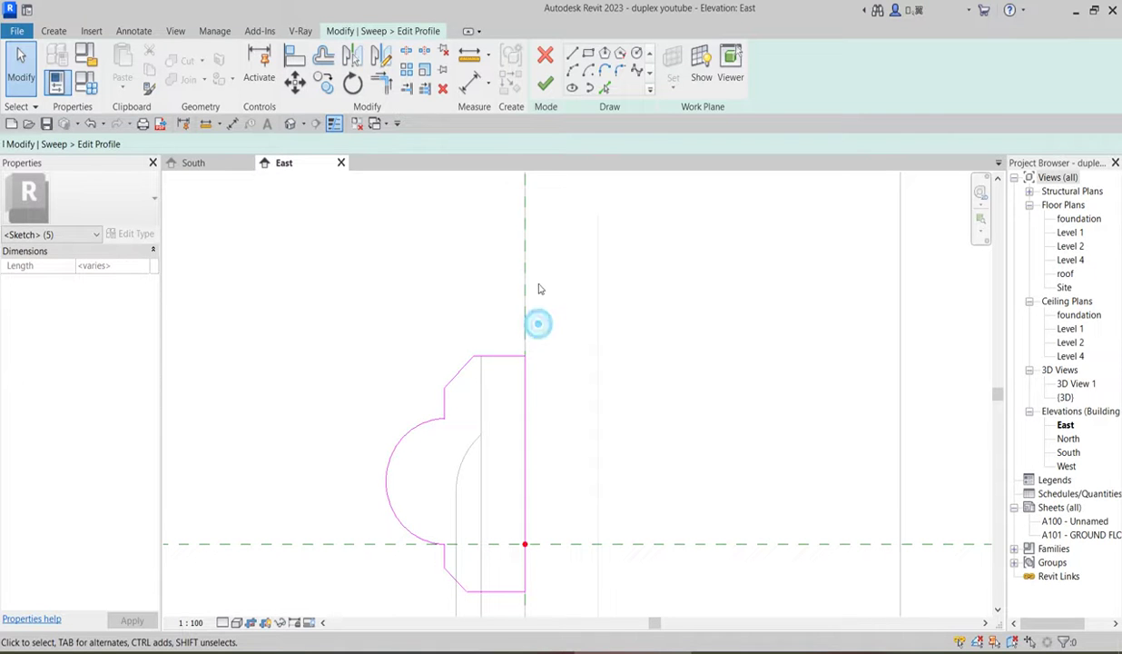
left_click(531, 318)
scroll(511, 323, "down", 3)
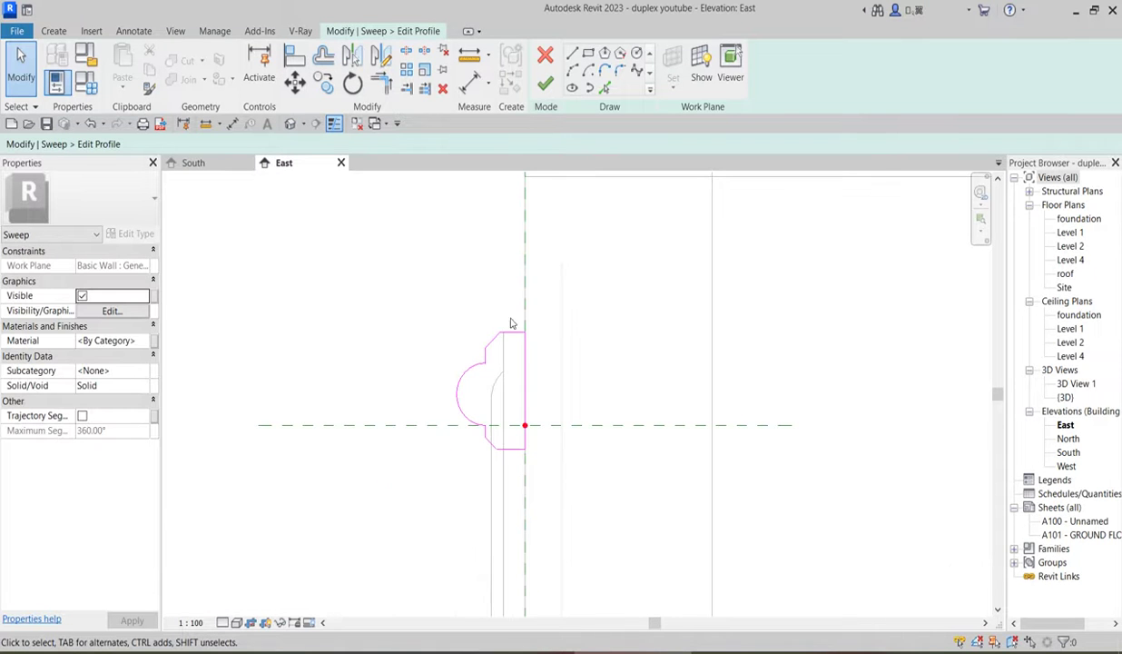
Finish the profile and sweep, then select the surround in the South elevation to change its material
left_click(545, 85)
left_click(544, 84)
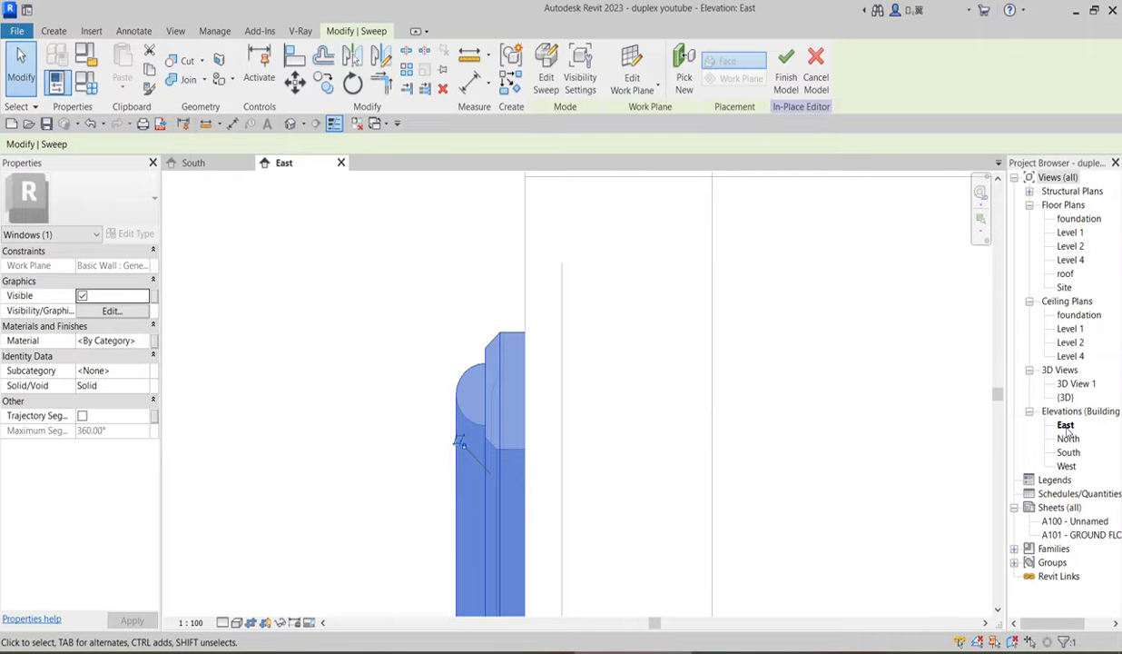
double_click(1069, 454)
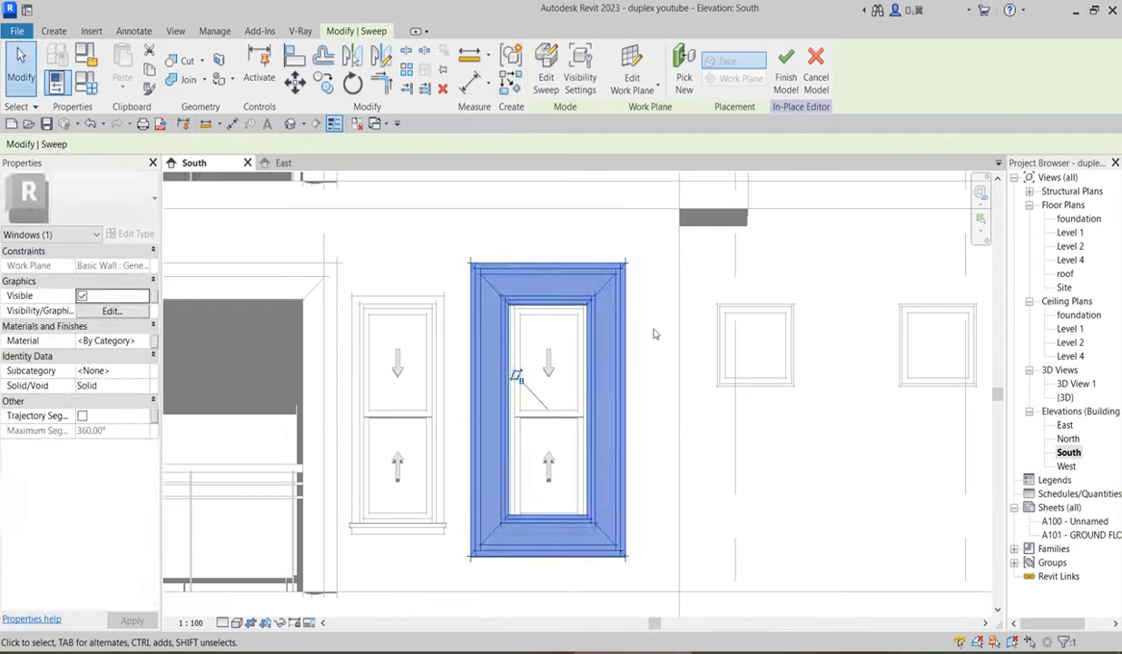
left_click(659, 331)
scroll(633, 383, "down", 3)
scroll(626, 363, "up", 3)
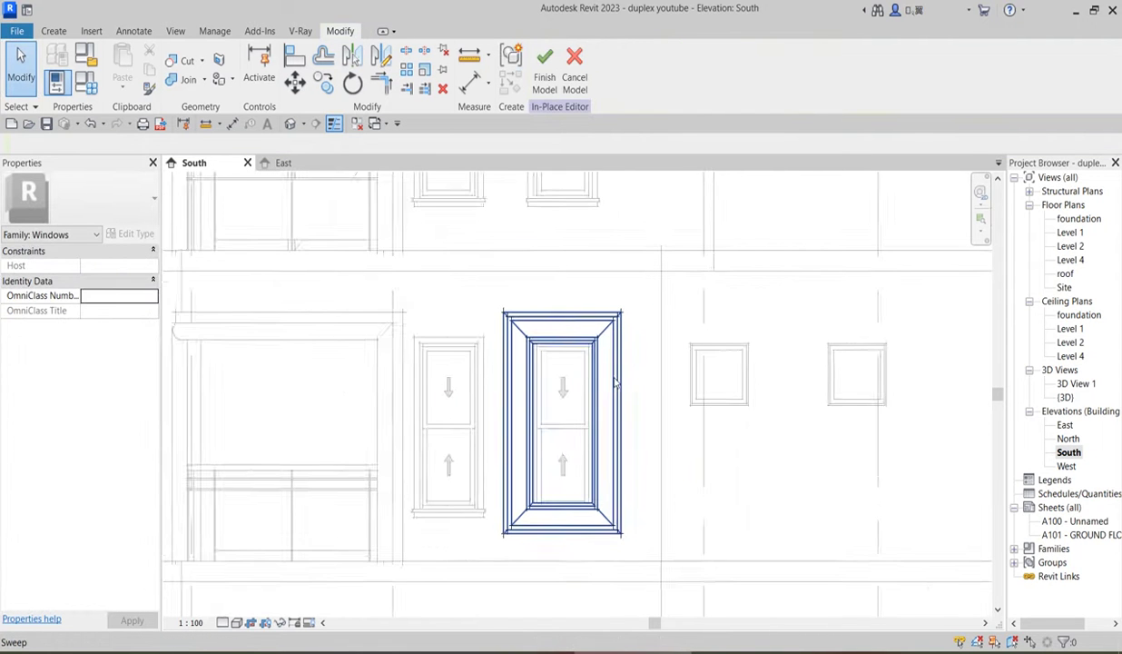
left_click(614, 382)
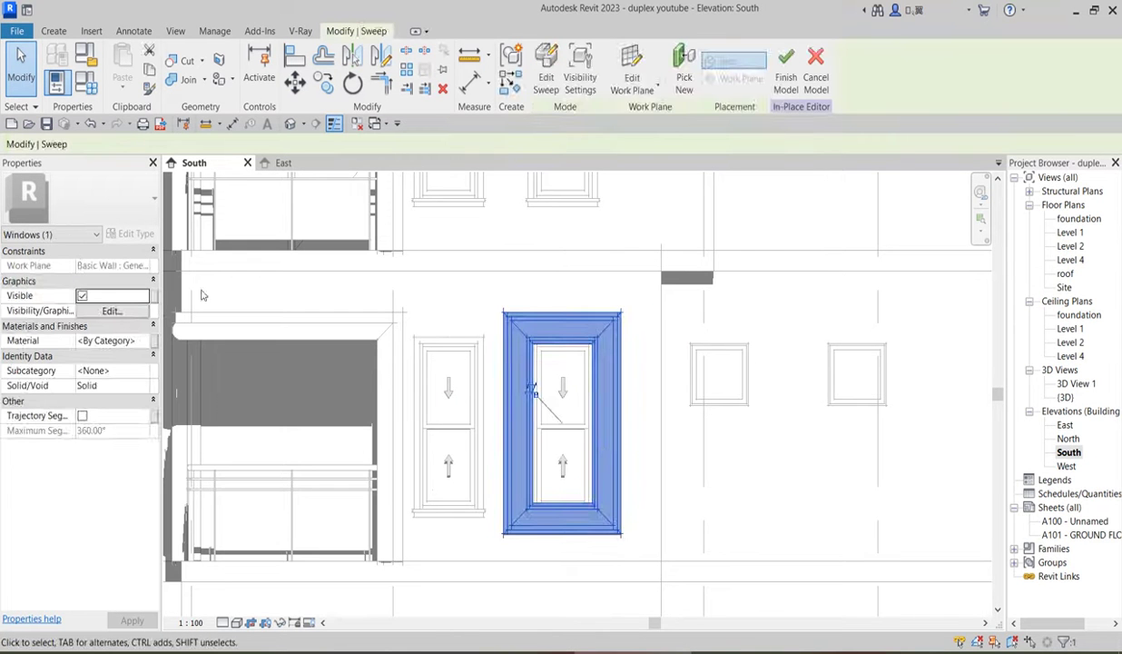
left_click(144, 342)
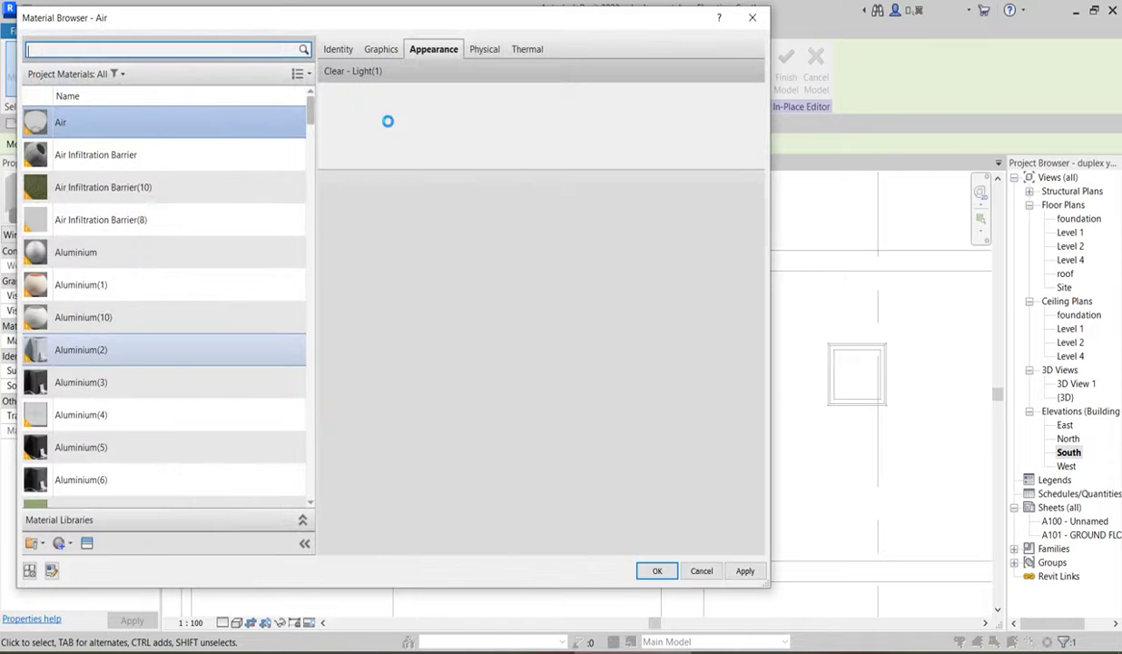
Duplicate the Aluminium(2) material and name the copy window
right_click(122, 355)
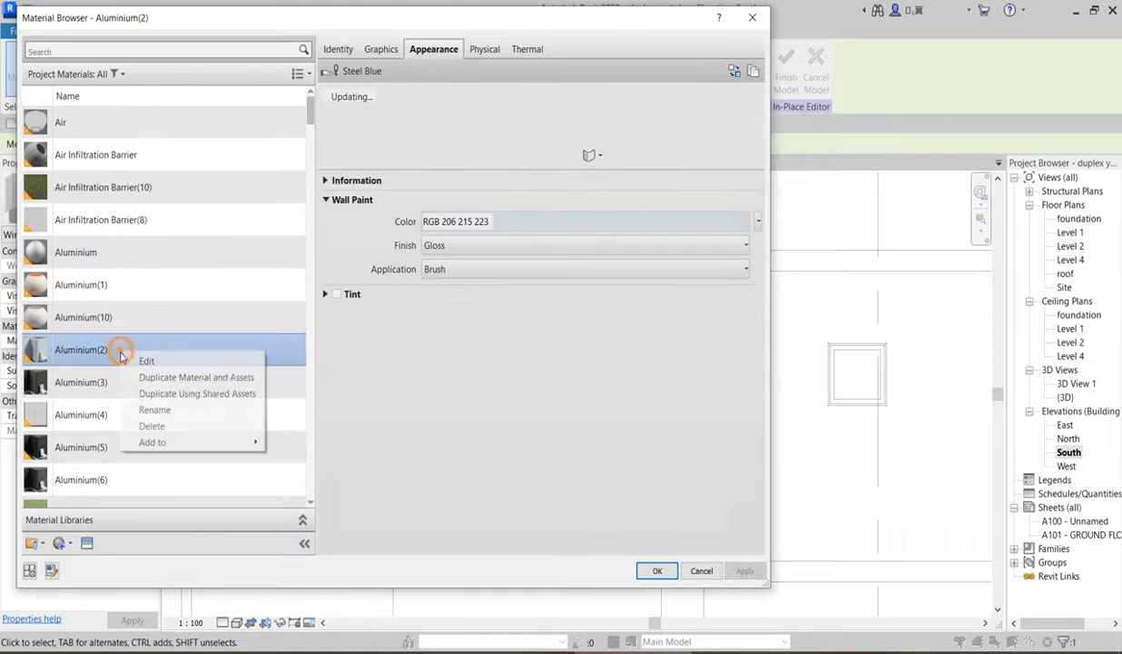
left_click(171, 378)
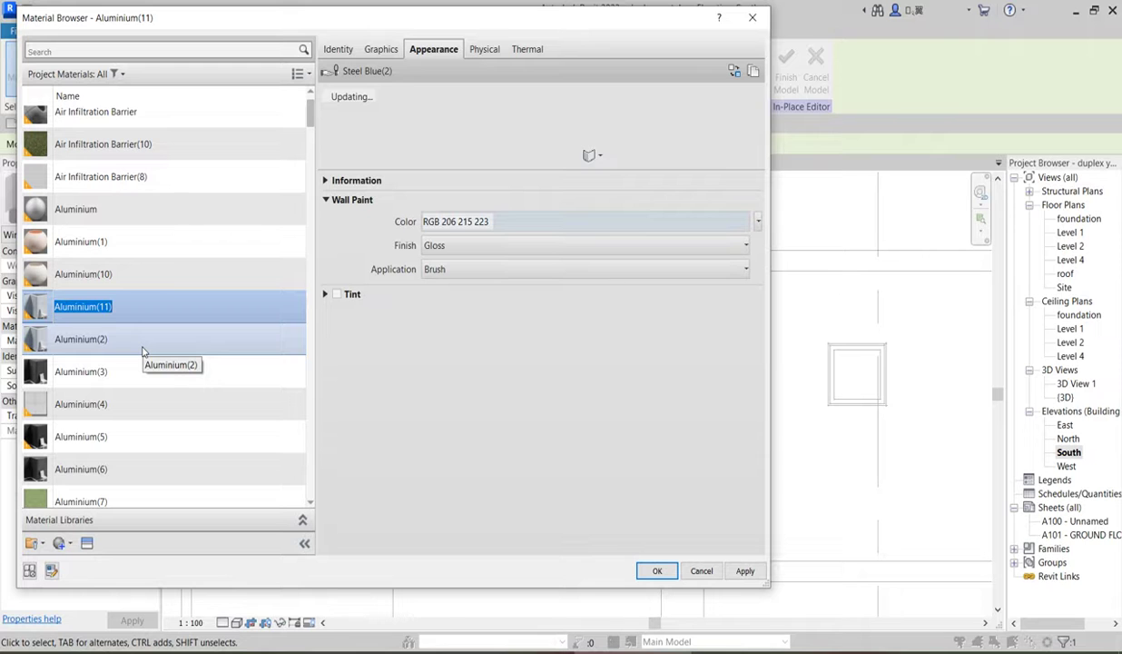
type("window")
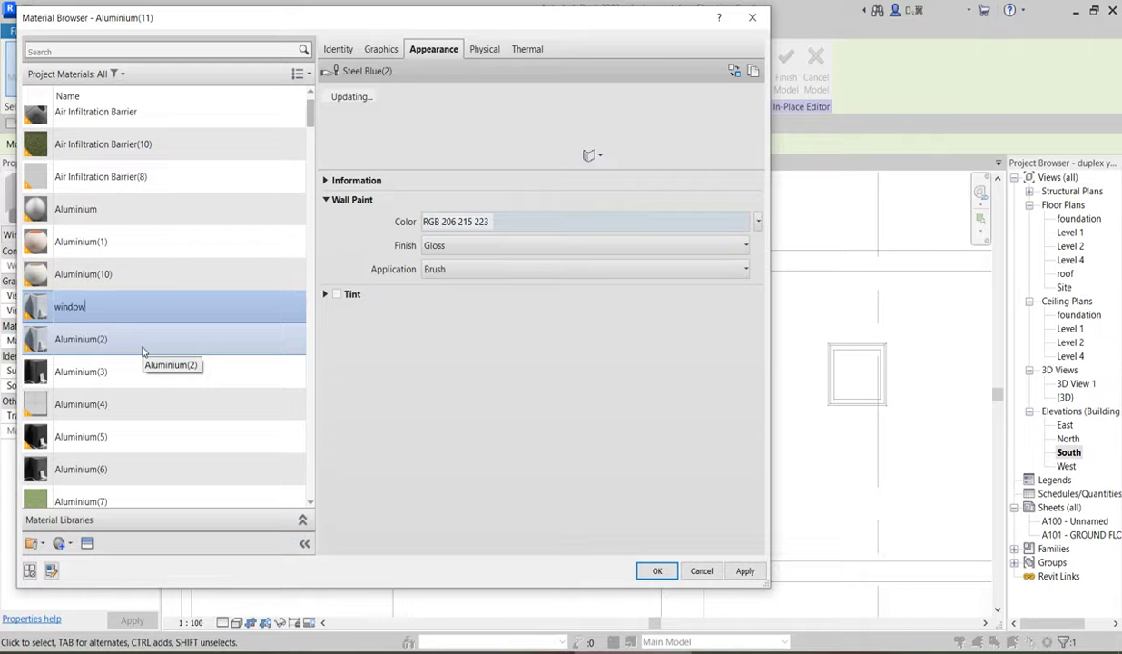
key("Return")
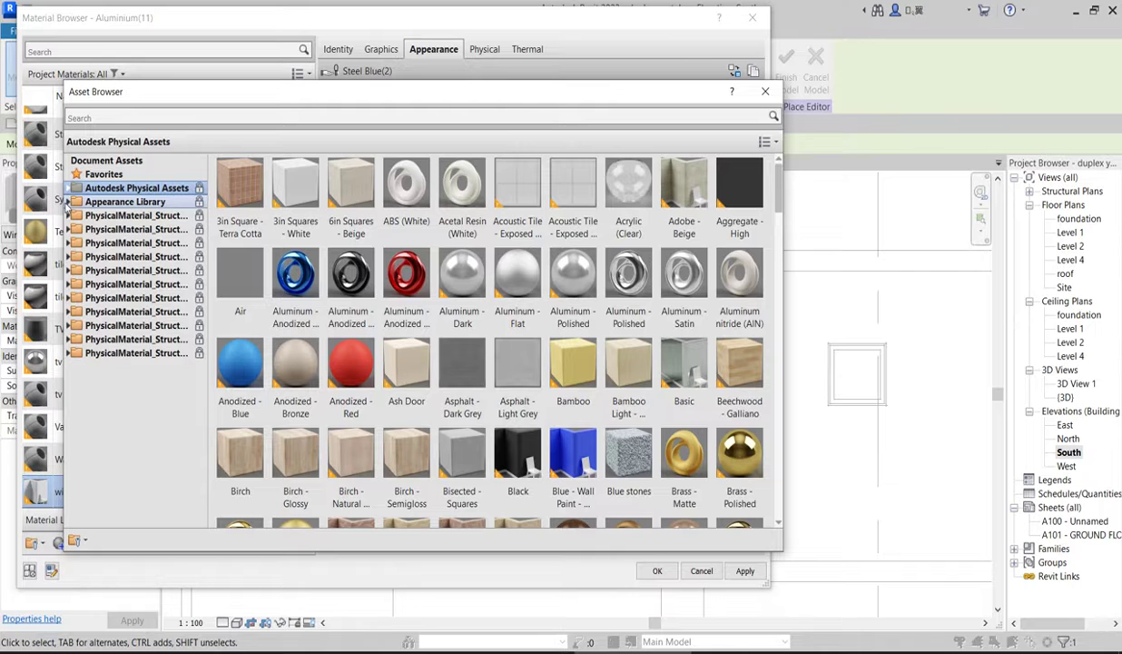
Give the material the Ice White appearance from the Ceramic > Porcelain library and confirm
left_click(69, 202)
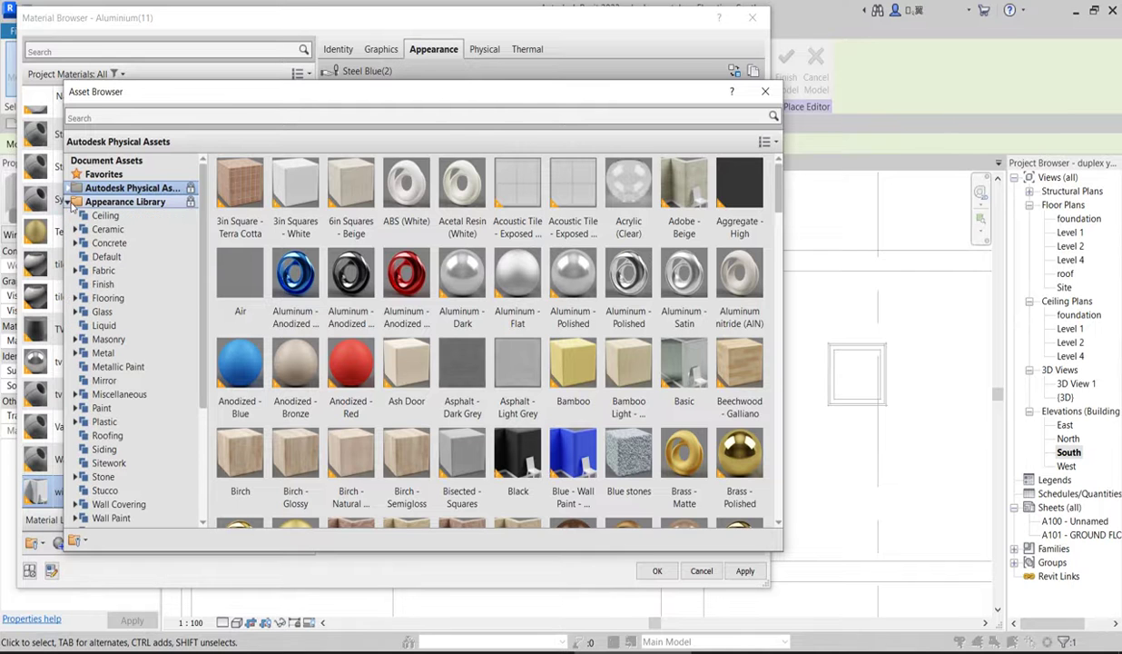
left_click(116, 231)
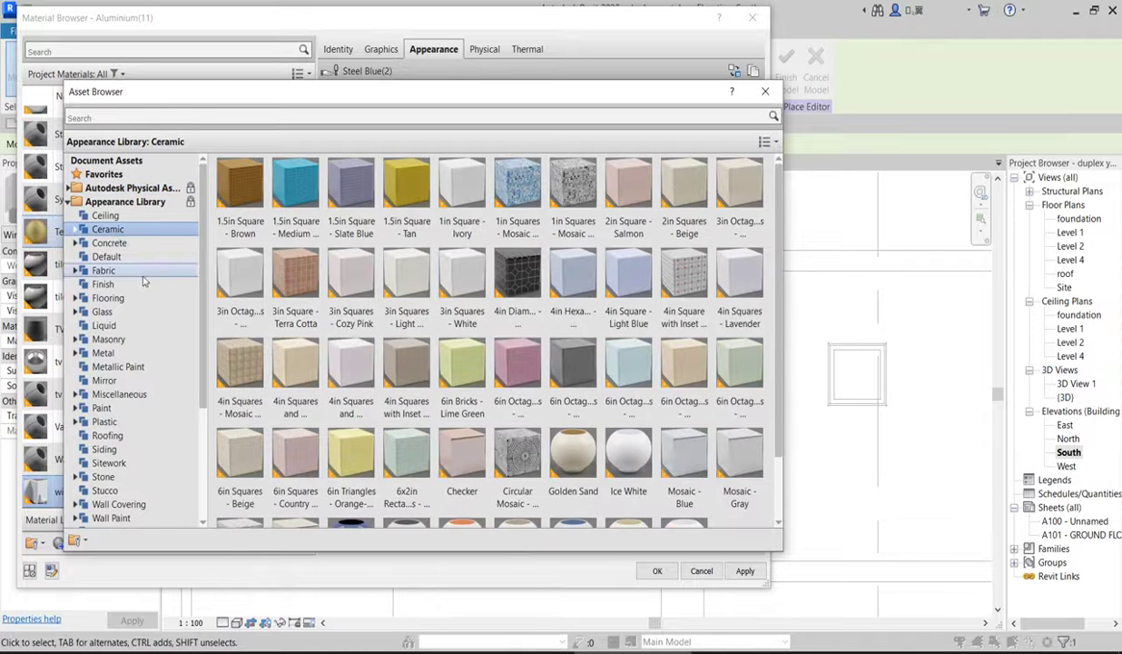
left_click(77, 229)
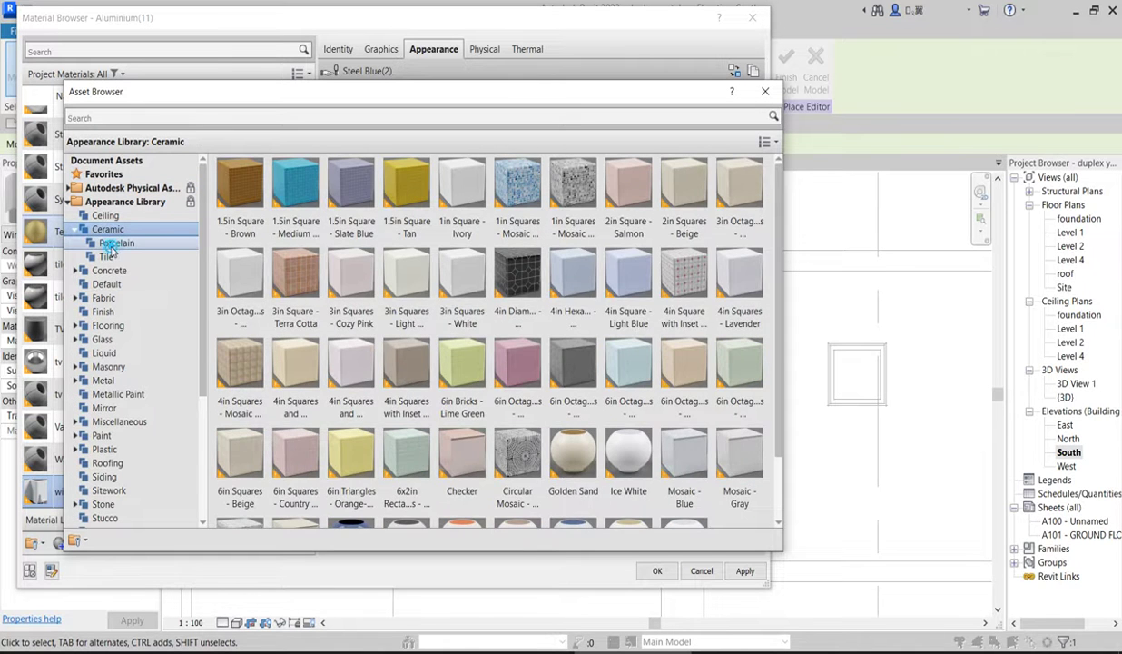
left_click(110, 244)
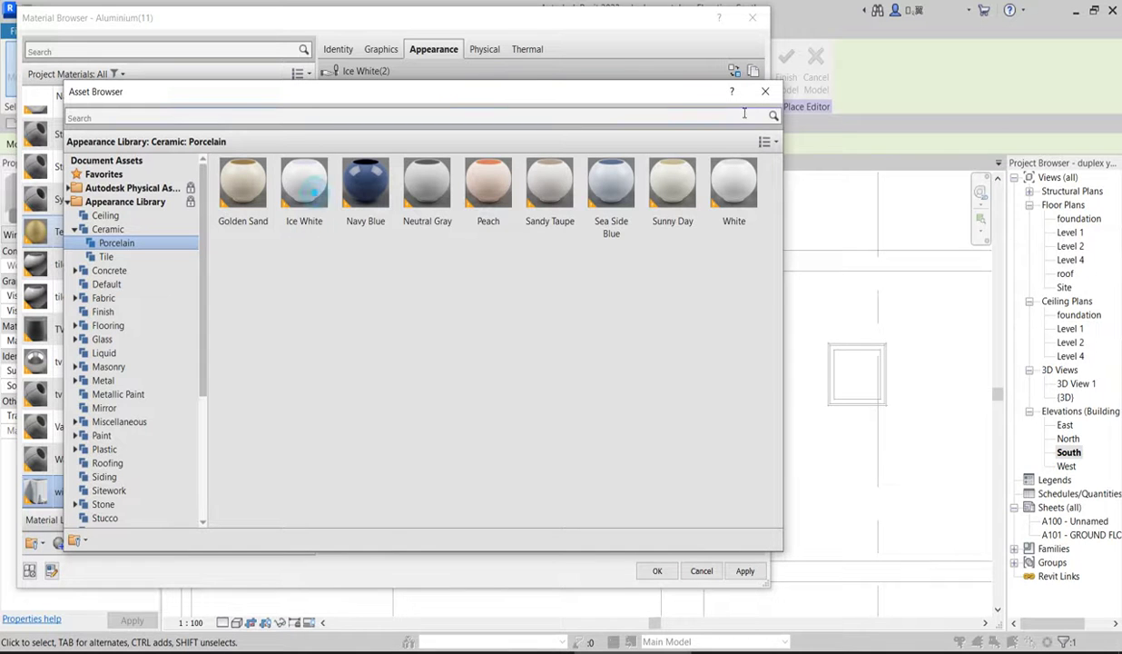
left_click(771, 93)
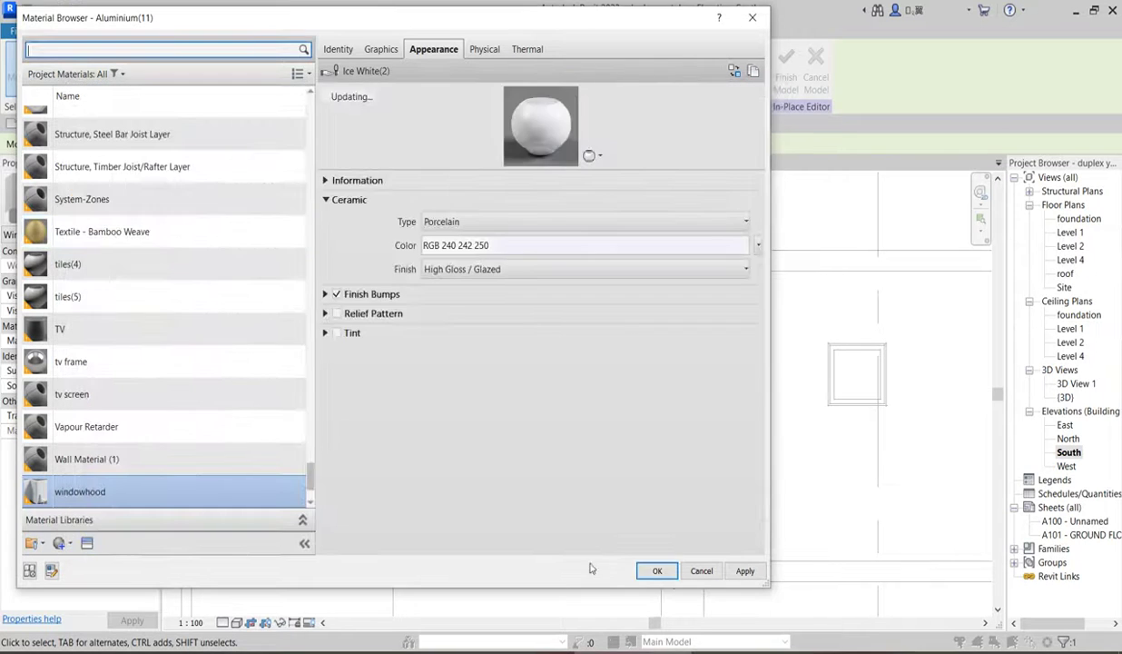
left_click(657, 571)
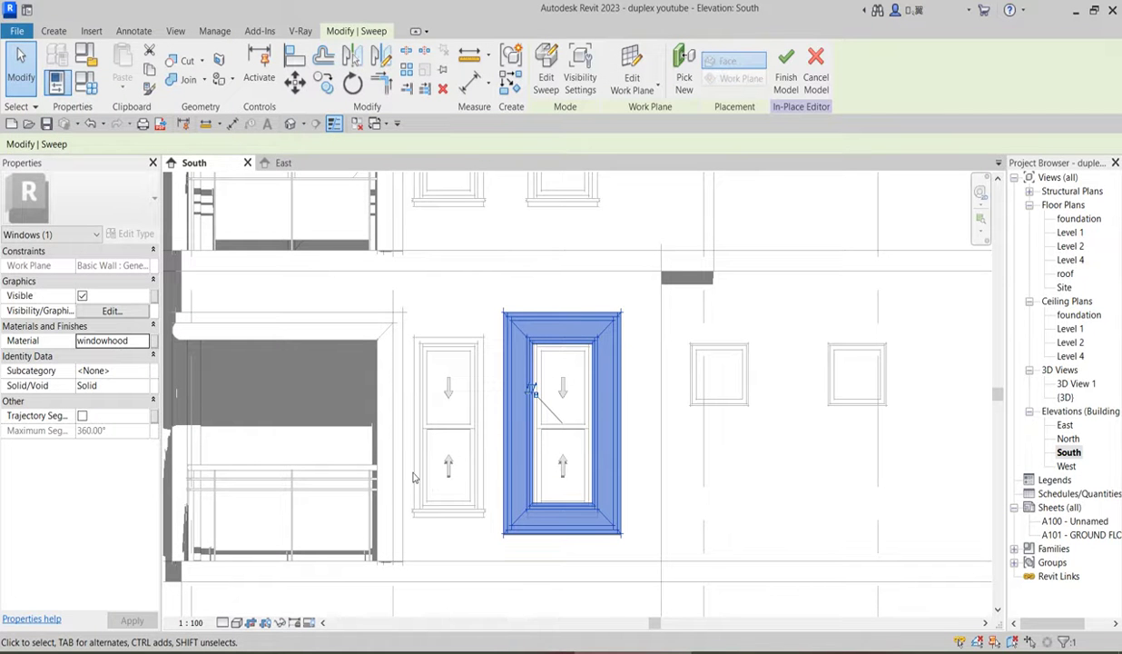
Copy the surround from its window corner onto the left double-hung window and the square window
scroll(626, 395, "down", 2)
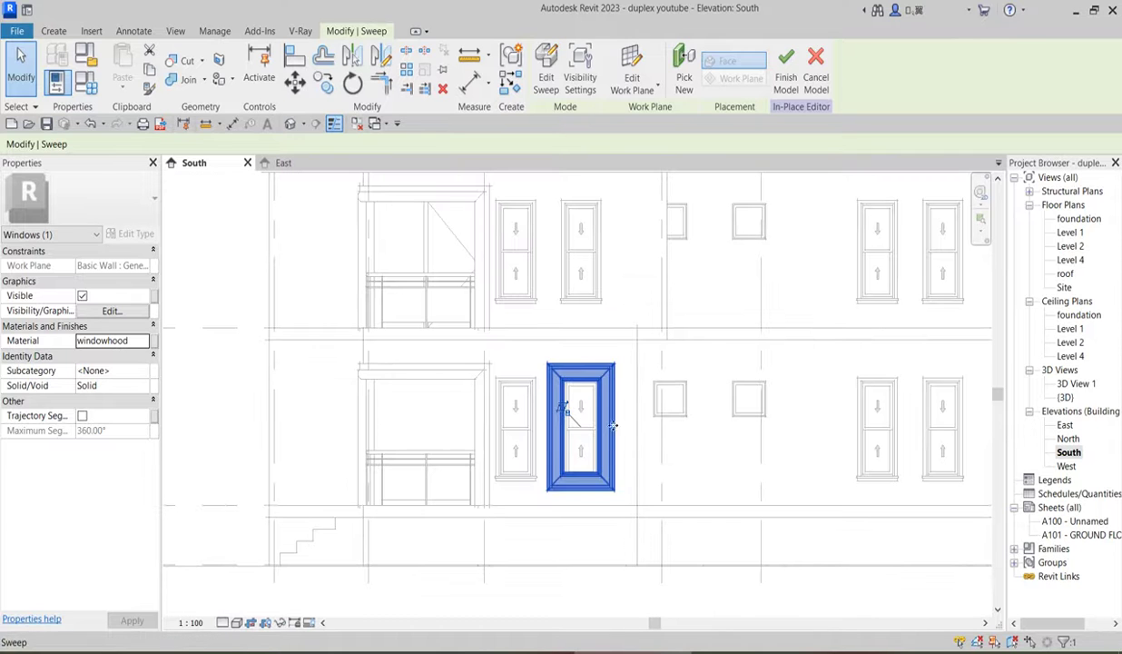
left_click(528, 318)
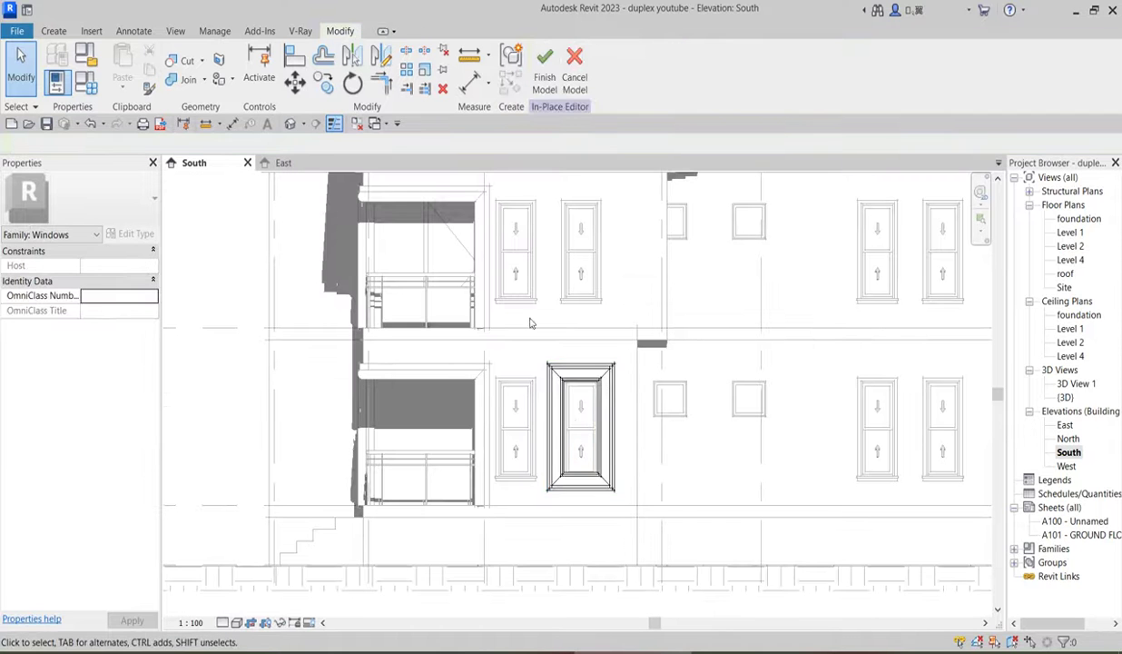
left_click(613, 390)
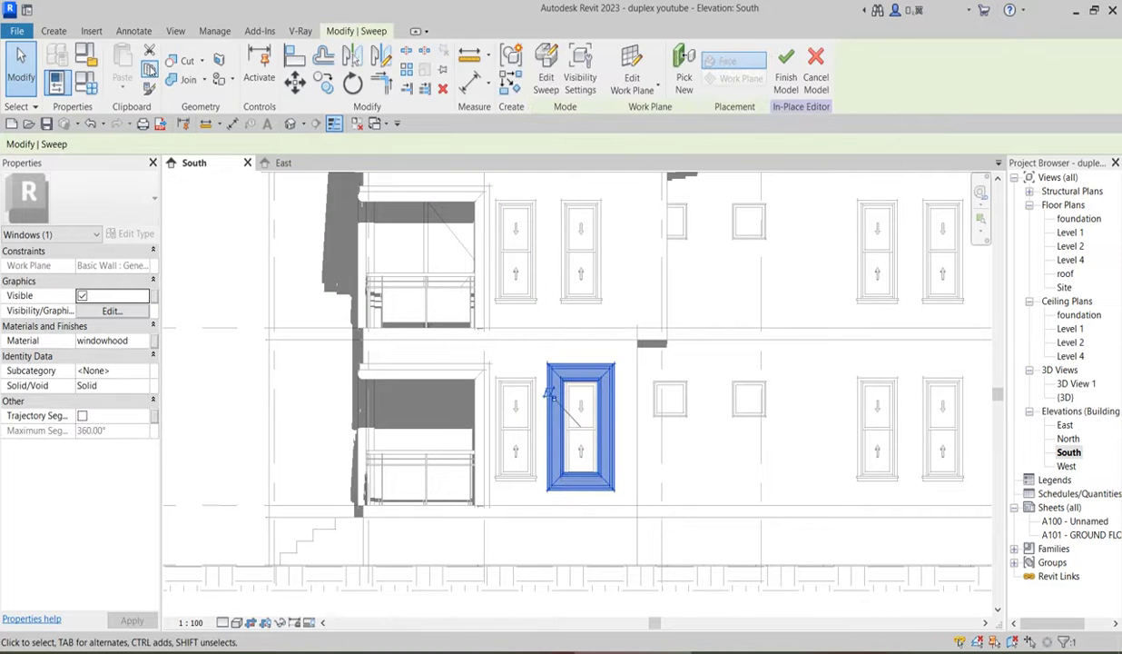
scroll(590, 399, "up", 3)
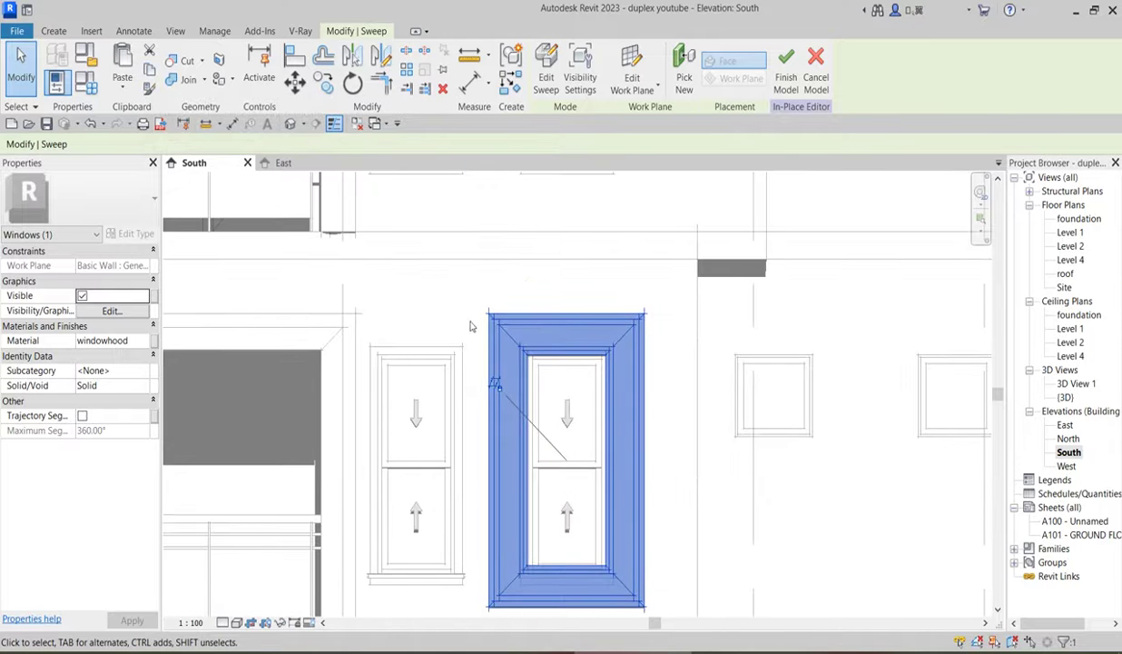
scroll(609, 422, "down", 2)
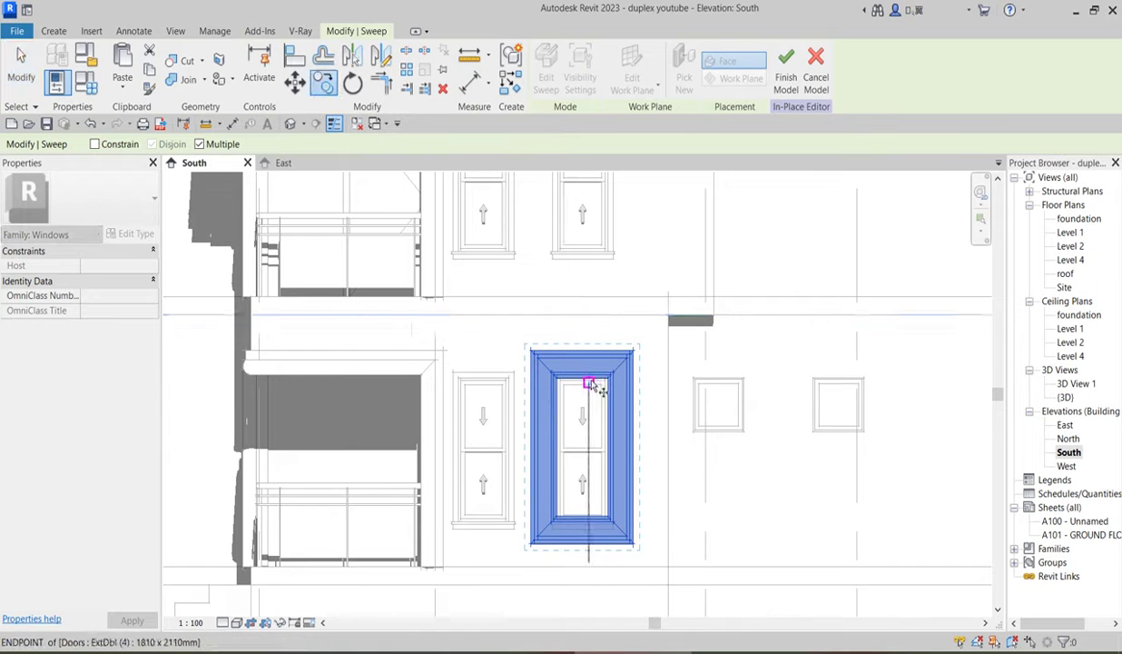
scroll(578, 381, "up", 2)
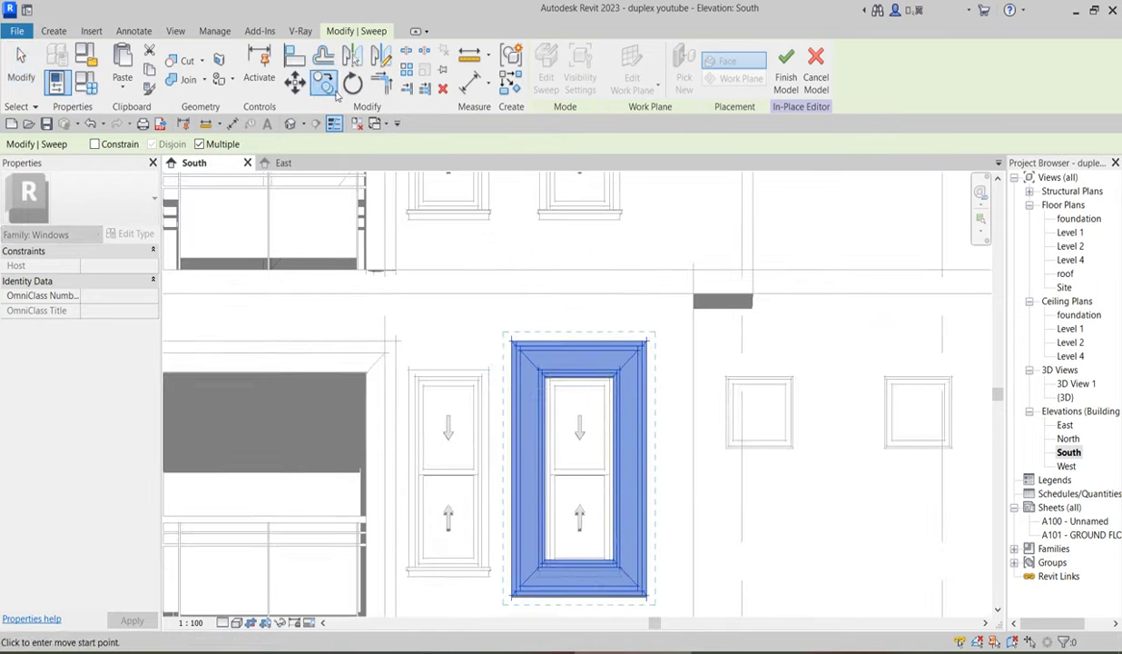
scroll(614, 396, "up", 2)
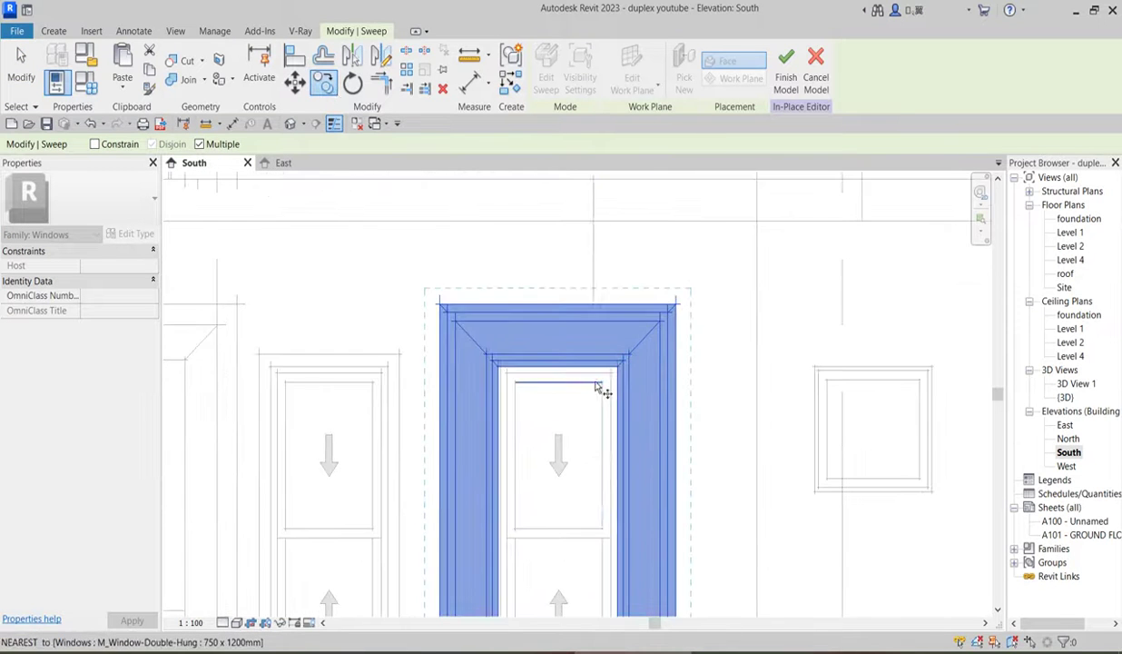
left_click(602, 383)
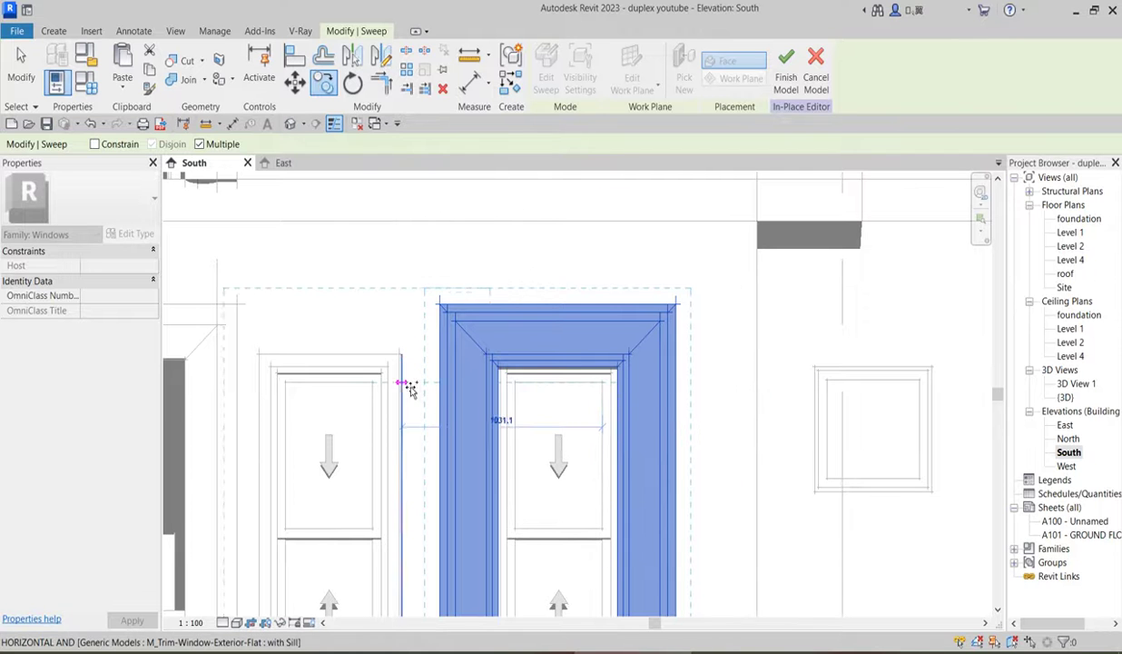
left_click(373, 382)
scroll(376, 386, "down", 5)
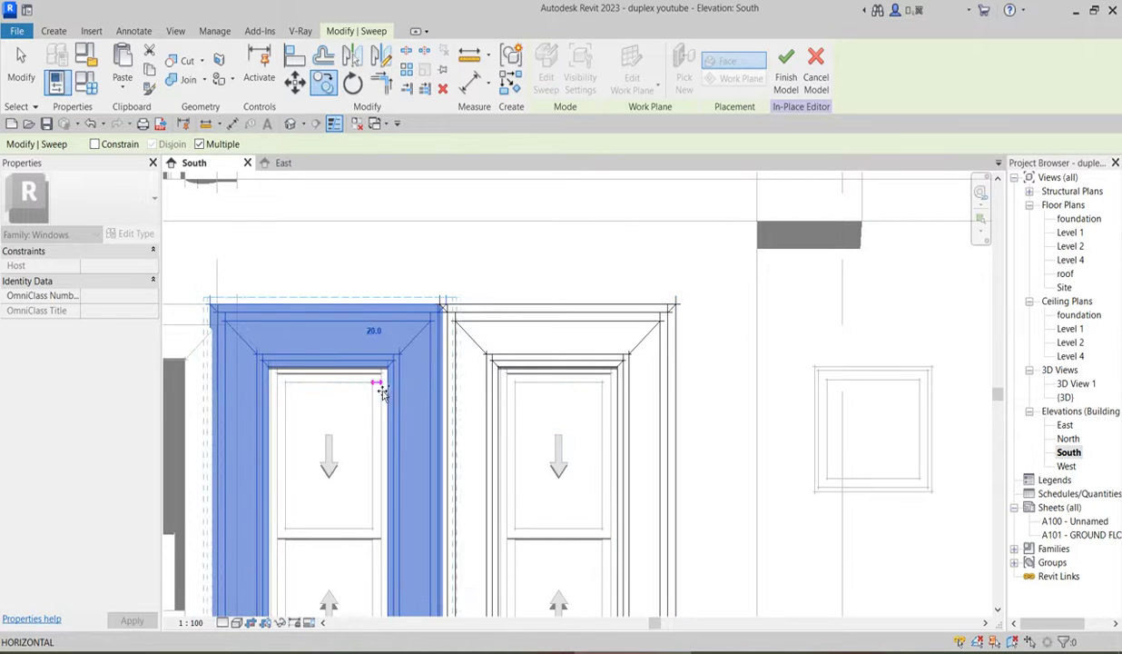
scroll(690, 426, "up", 3)
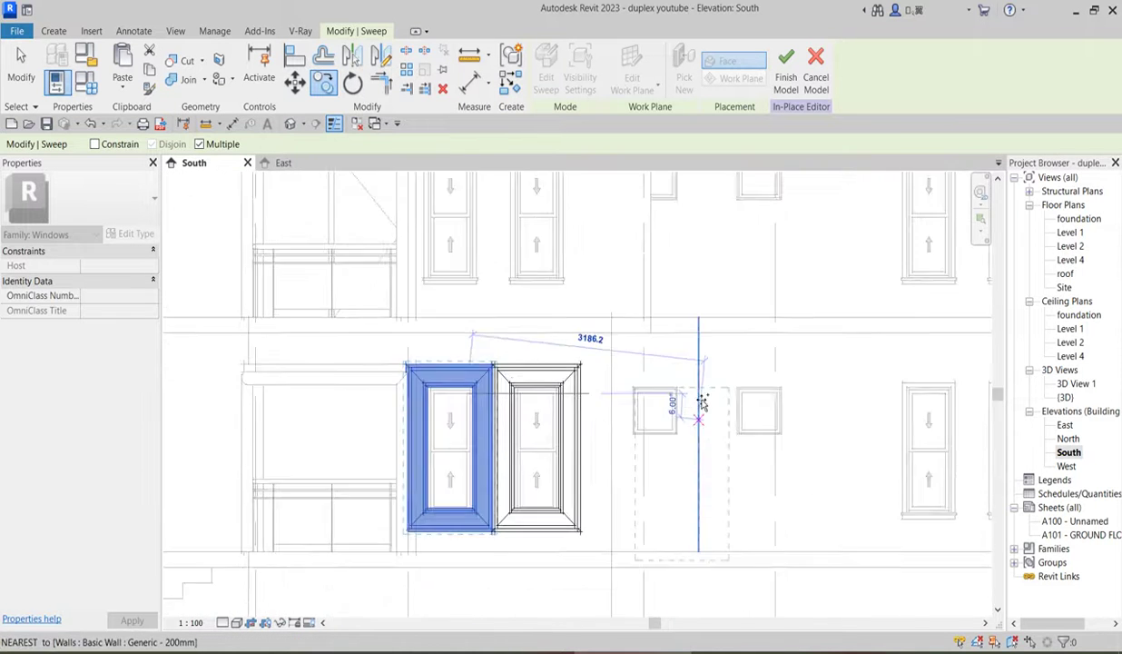
scroll(699, 390, "down", 3)
scroll(650, 380, "up", 4)
scroll(650, 380, "up", 3)
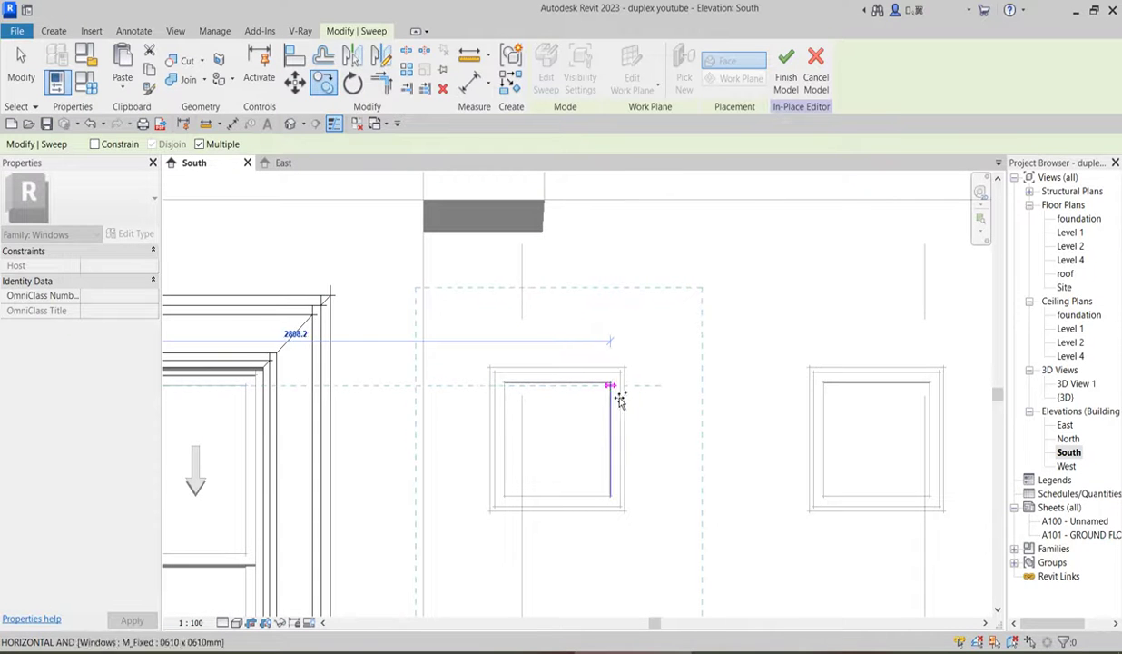
left_click(615, 397)
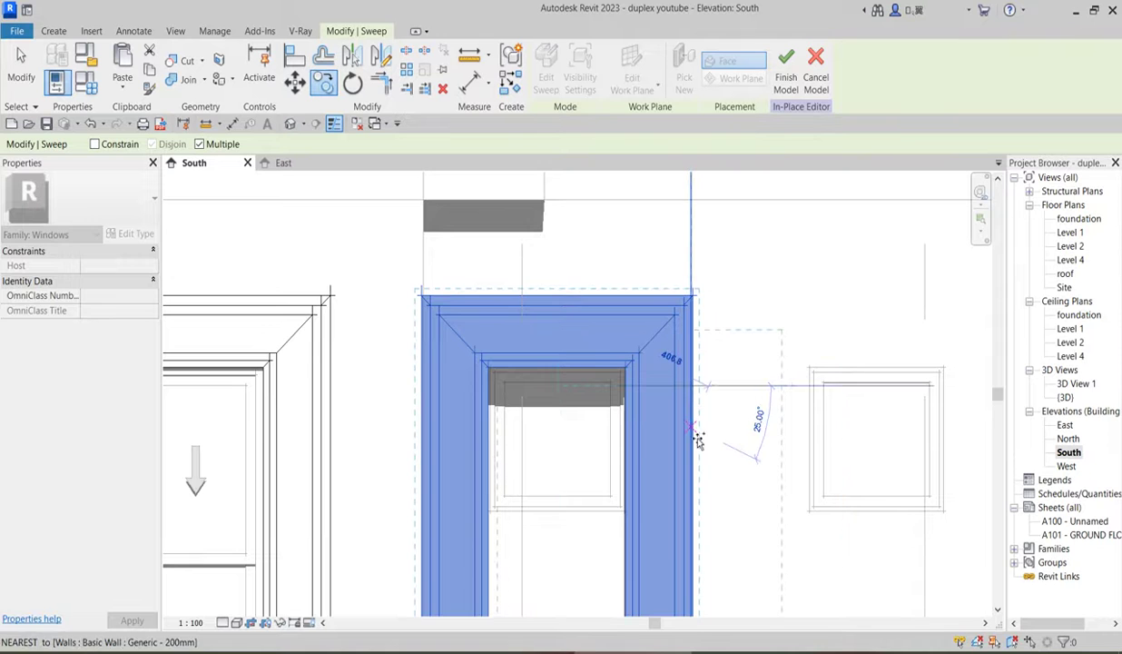
key("Escape")
scroll(692, 436, "down", 3)
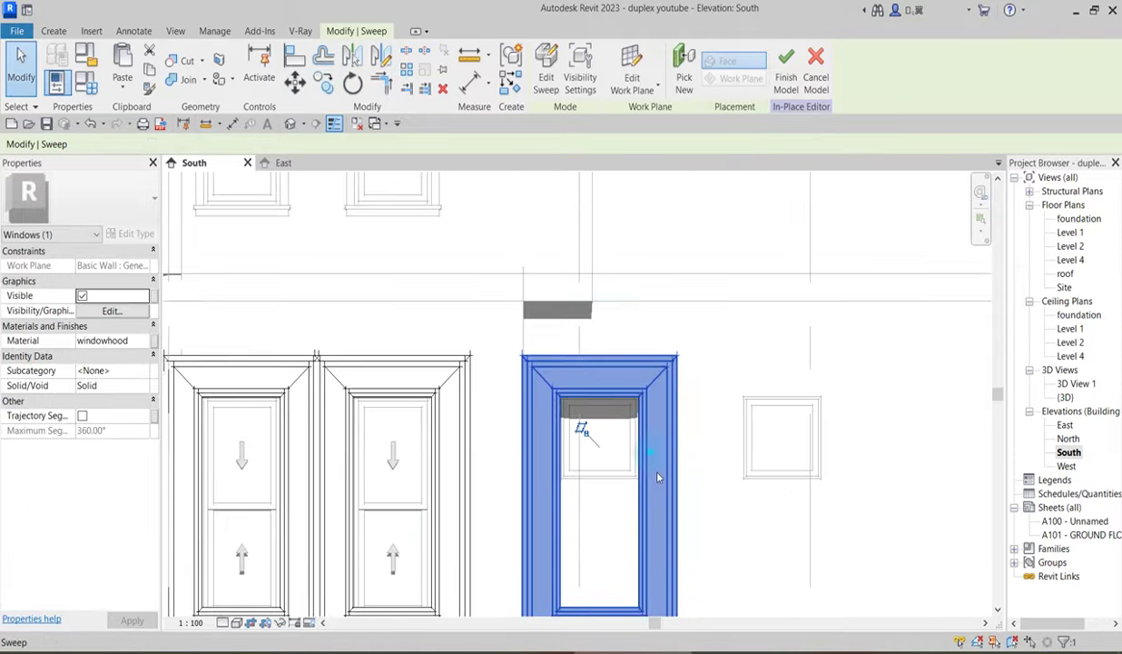
Edit the copied surround's sweep path and align its bottom edge to the small window's bottom edge
left_click(543, 78)
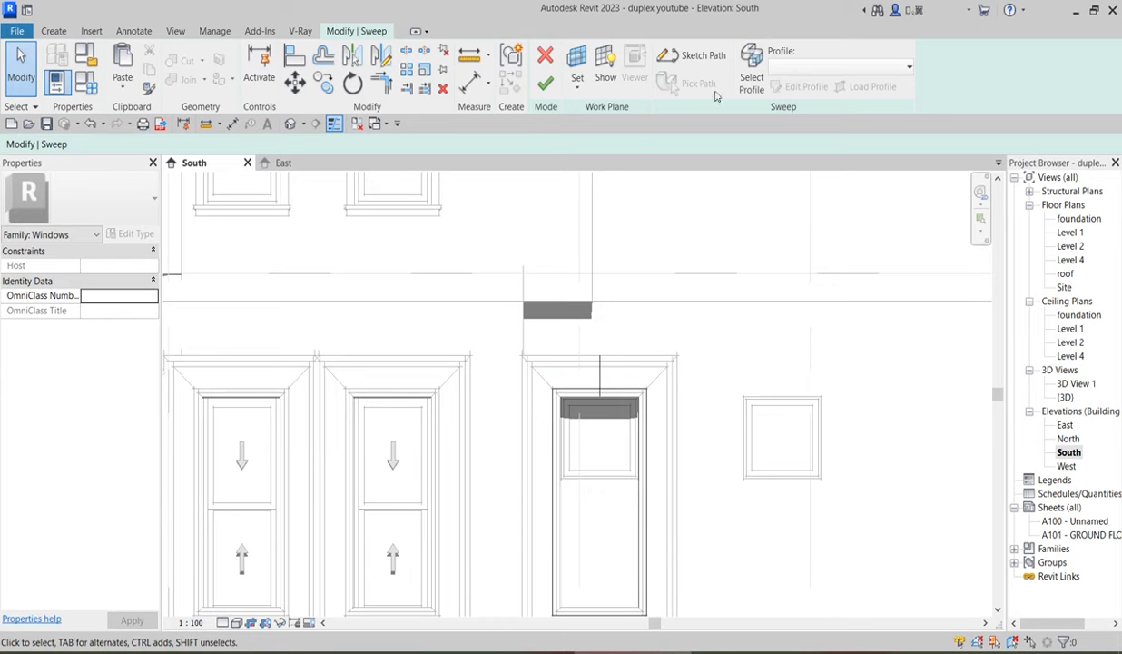
scroll(597, 373, "down", 2)
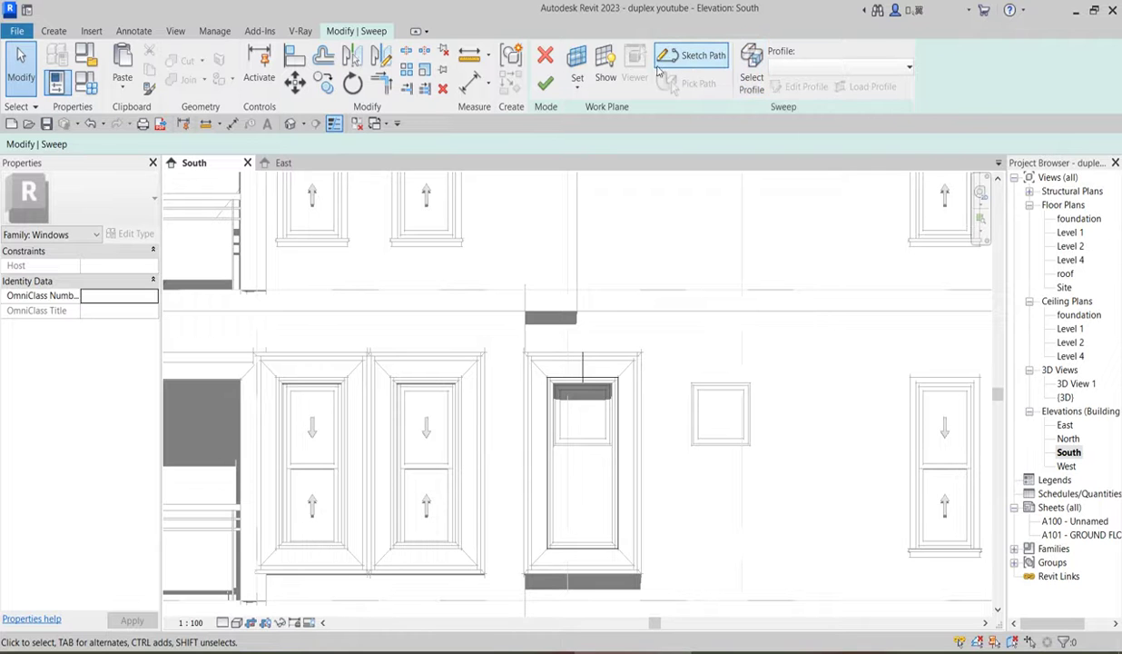
left_click(692, 55)
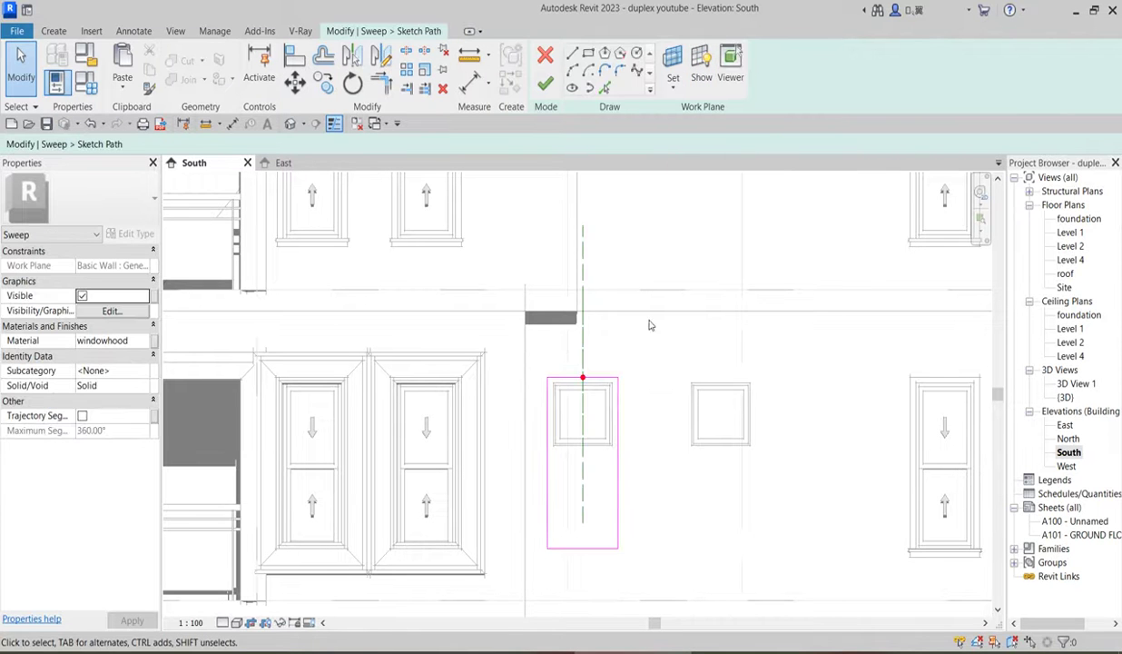
left_click(303, 59)
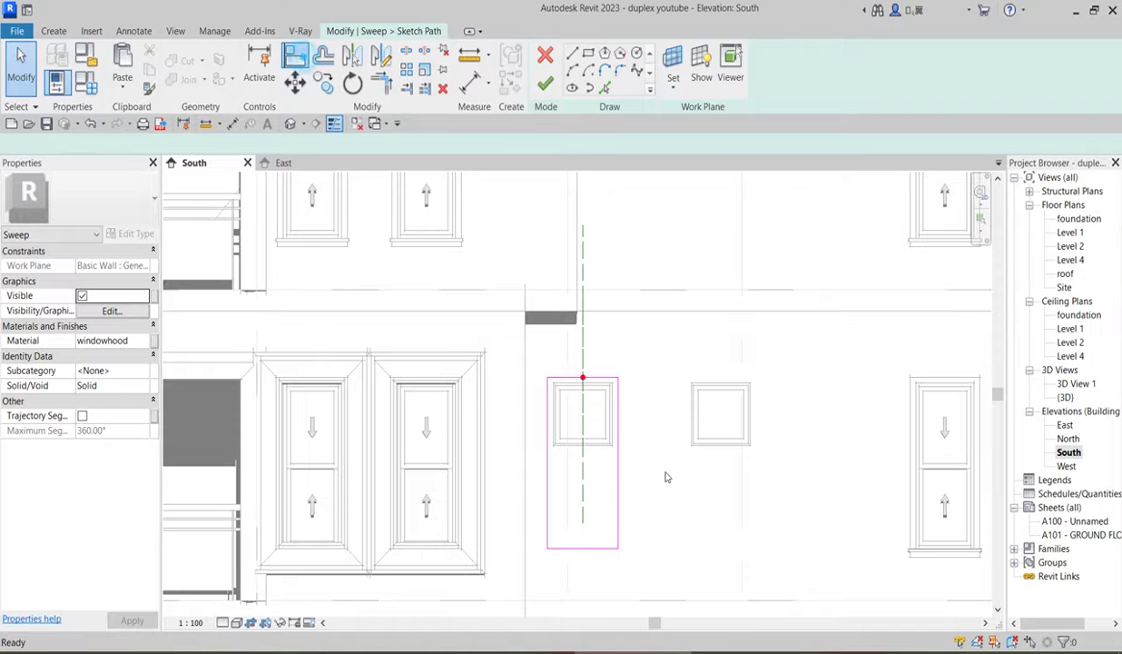
scroll(586, 445, "up", 3)
left_click(590, 465)
scroll(590, 465, "down", 3)
left_click(588, 545)
Align the path's top and left edges to the window, then finish the path and the sweep
scroll(589, 363, "up", 4)
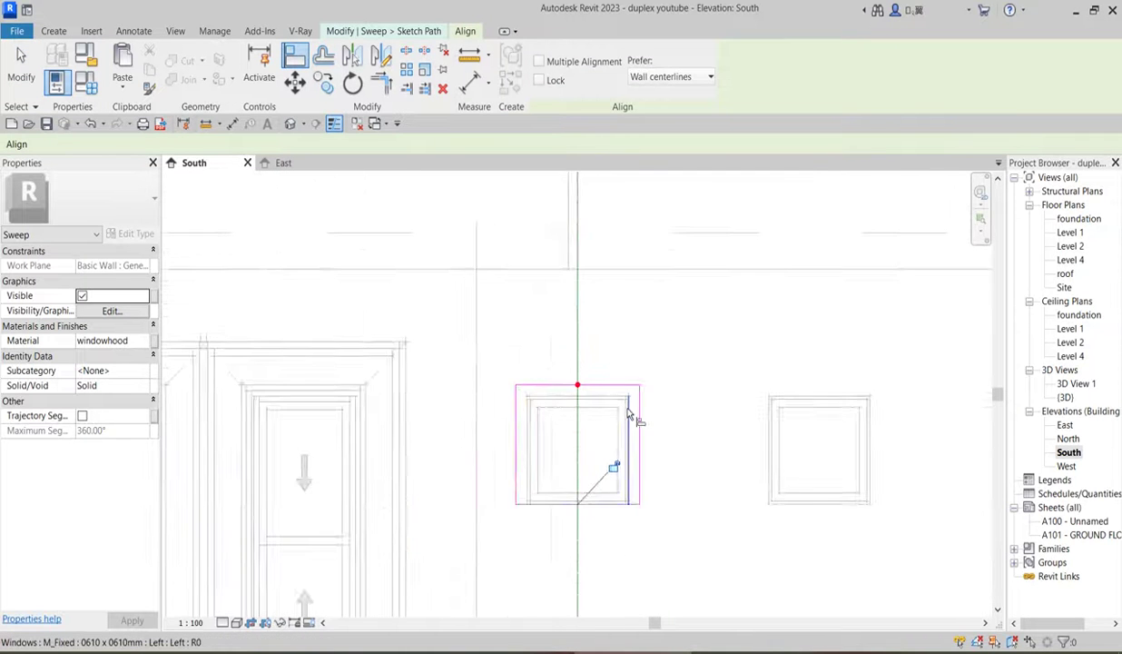
left_click(572, 386)
left_click(572, 370)
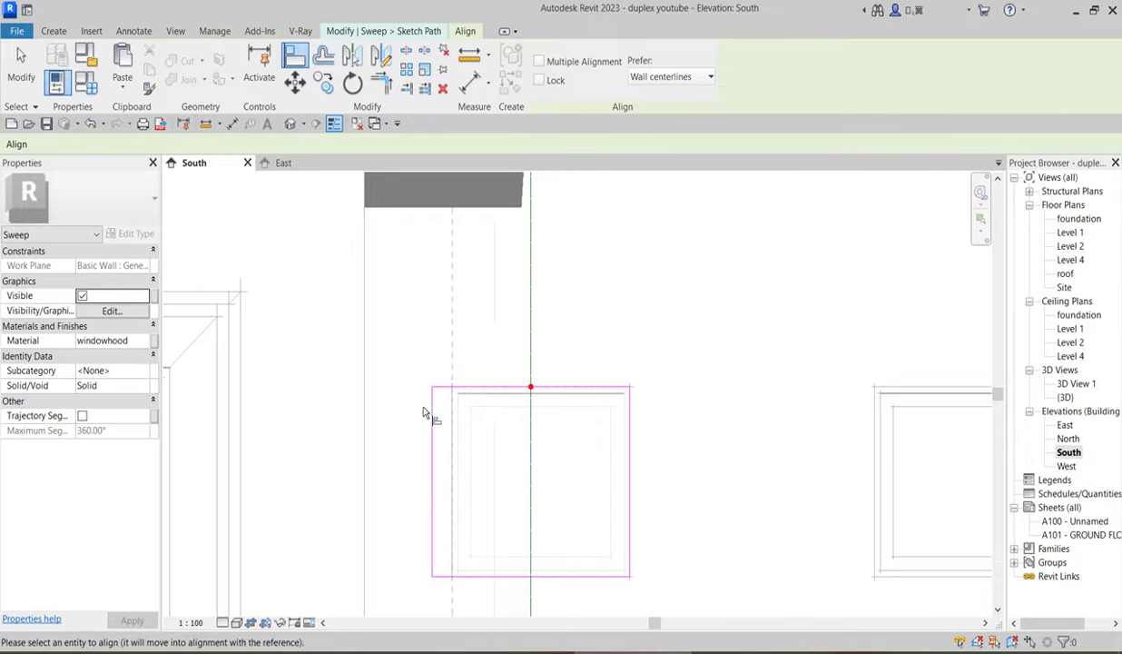
left_click(436, 421)
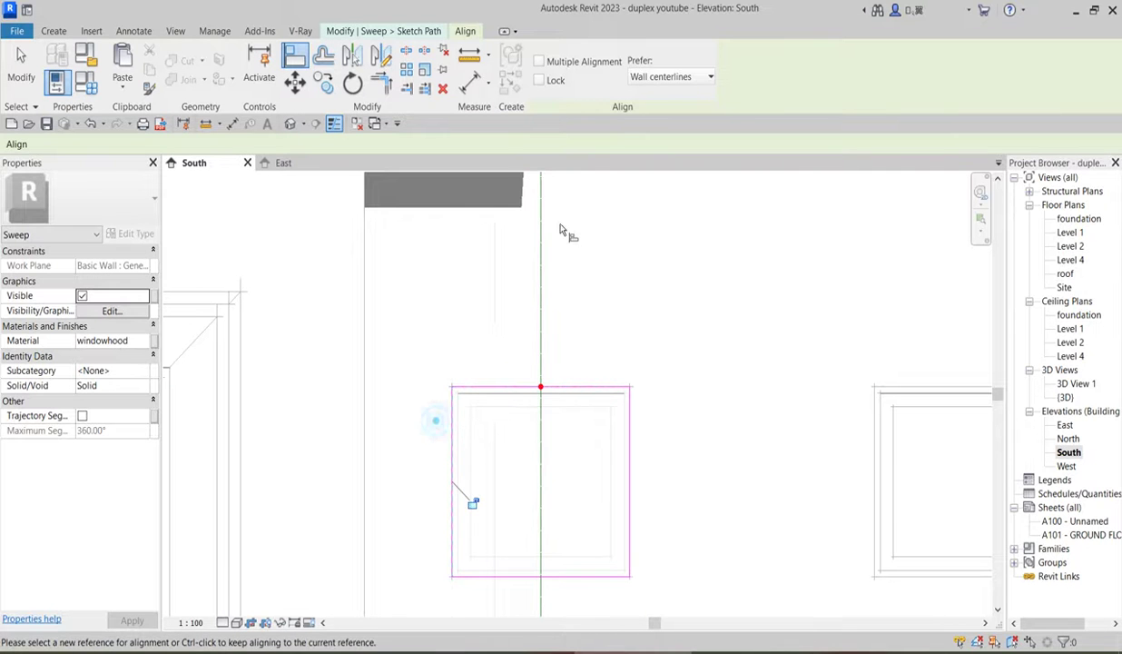
right_click(610, 298)
left_click(671, 298)
right_click(617, 295)
left_click(674, 297)
left_click(543, 83)
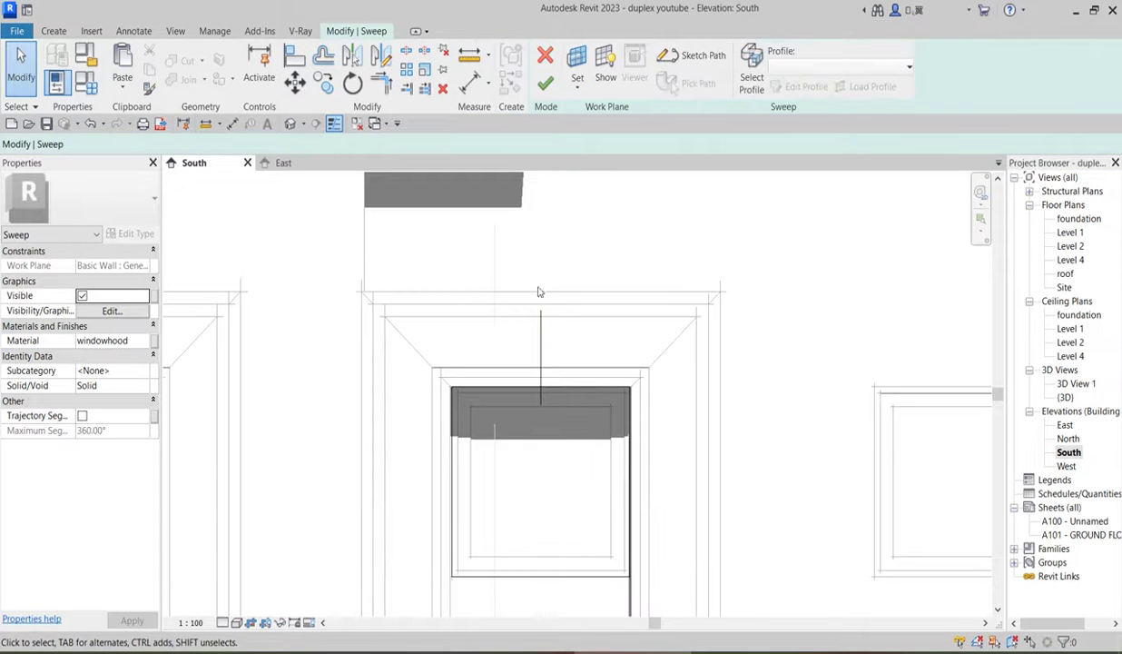
left_click(544, 82)
Copy the square window's surround from its corner onto the next square window
scroll(536, 372, "down", 5)
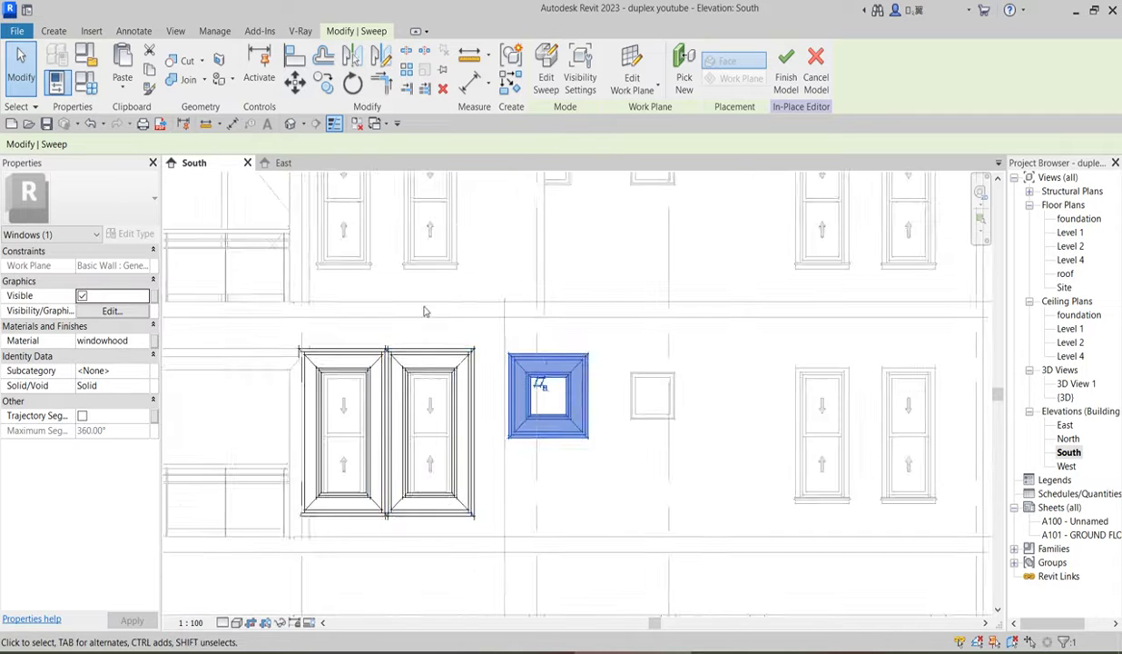
left_click(324, 82)
scroll(581, 405, "up", 5)
left_click(574, 363)
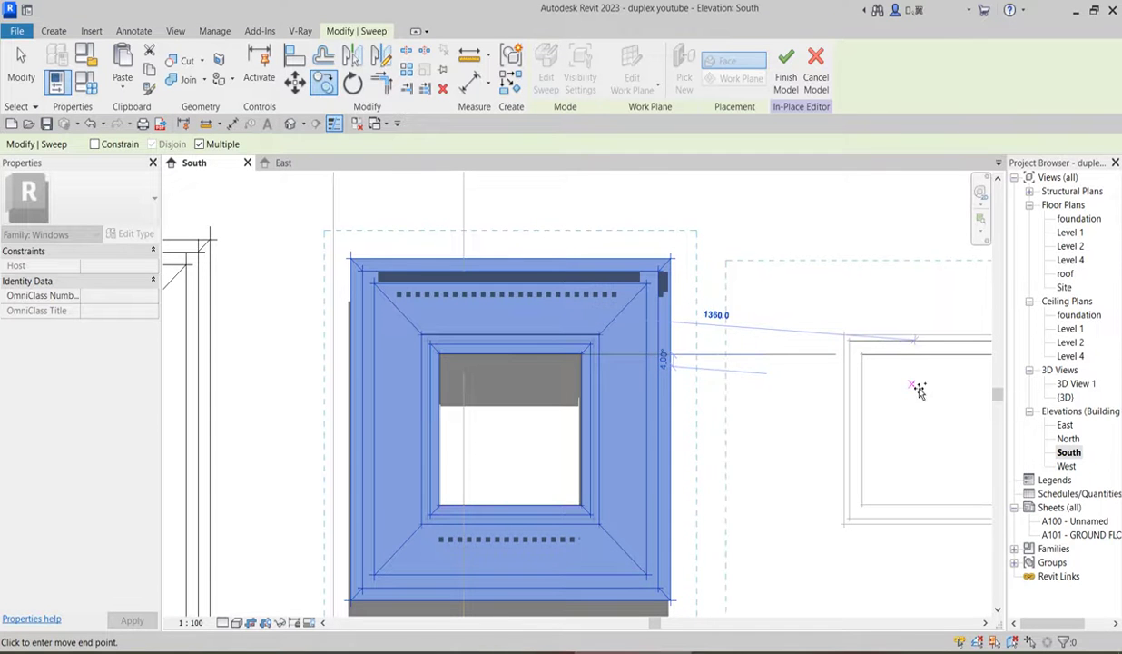
scroll(835, 353, "down", 2)
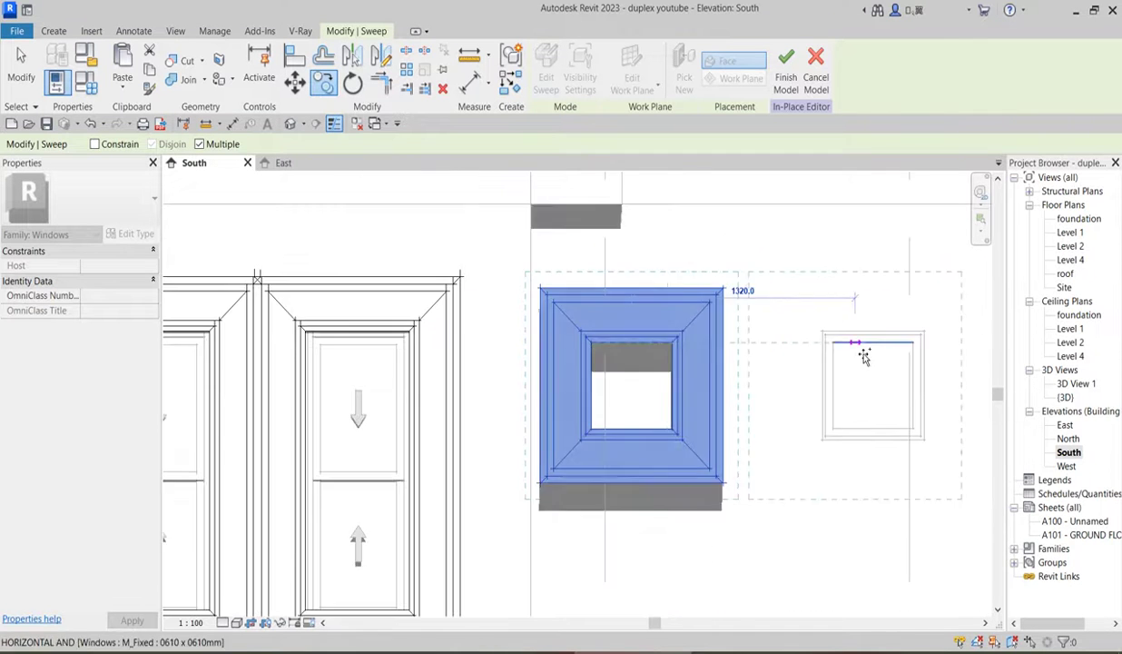
left_click(880, 353)
scroll(876, 352, "down", 2)
scroll(817, 363, "down", 1)
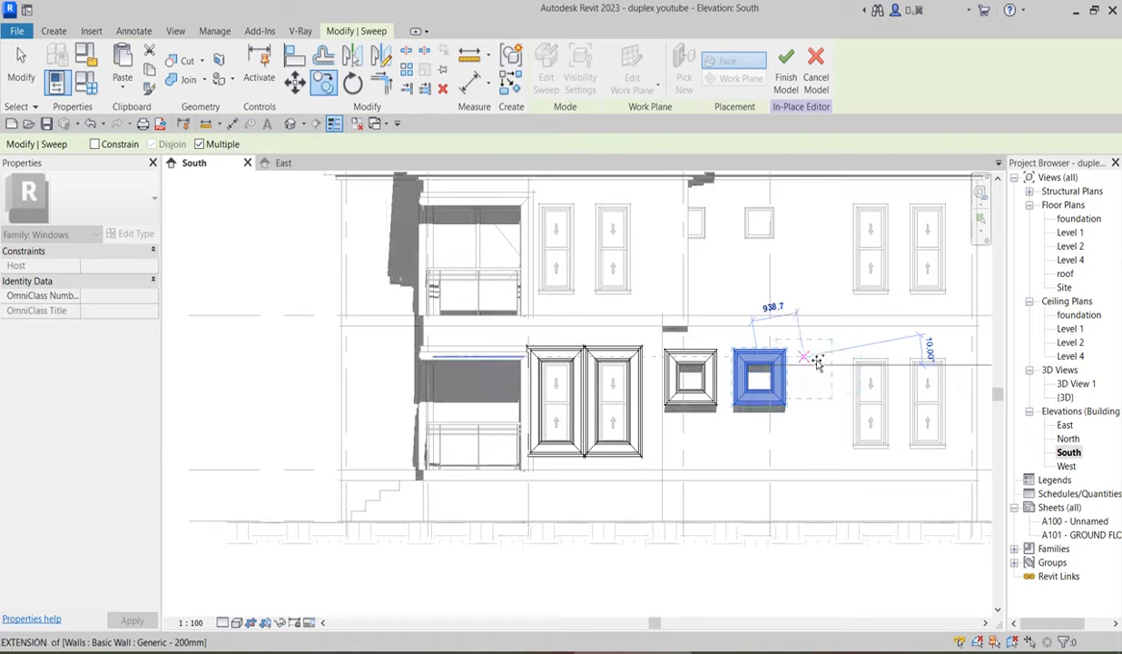
key("Escape")
Copy the paired window's surround corner-to-corner onto the tall double-hung window to the right
left_click(613, 382)
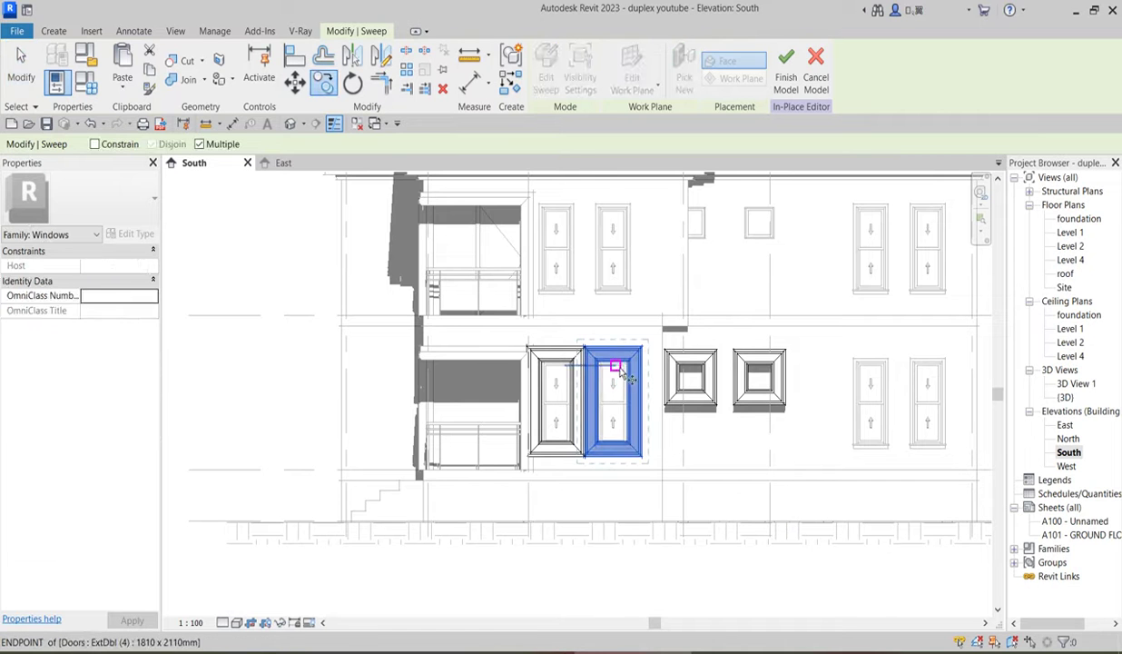
scroll(613, 368, "up", 4)
left_click(619, 359)
scroll(618, 363, "down", 5)
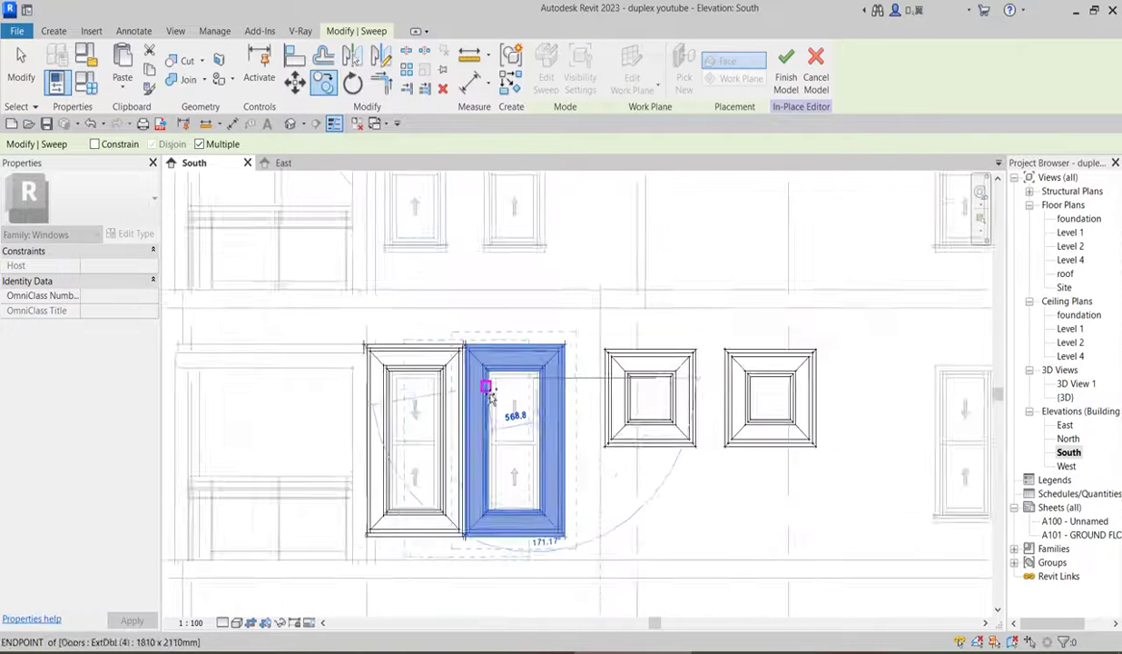
scroll(813, 386, "up", 3)
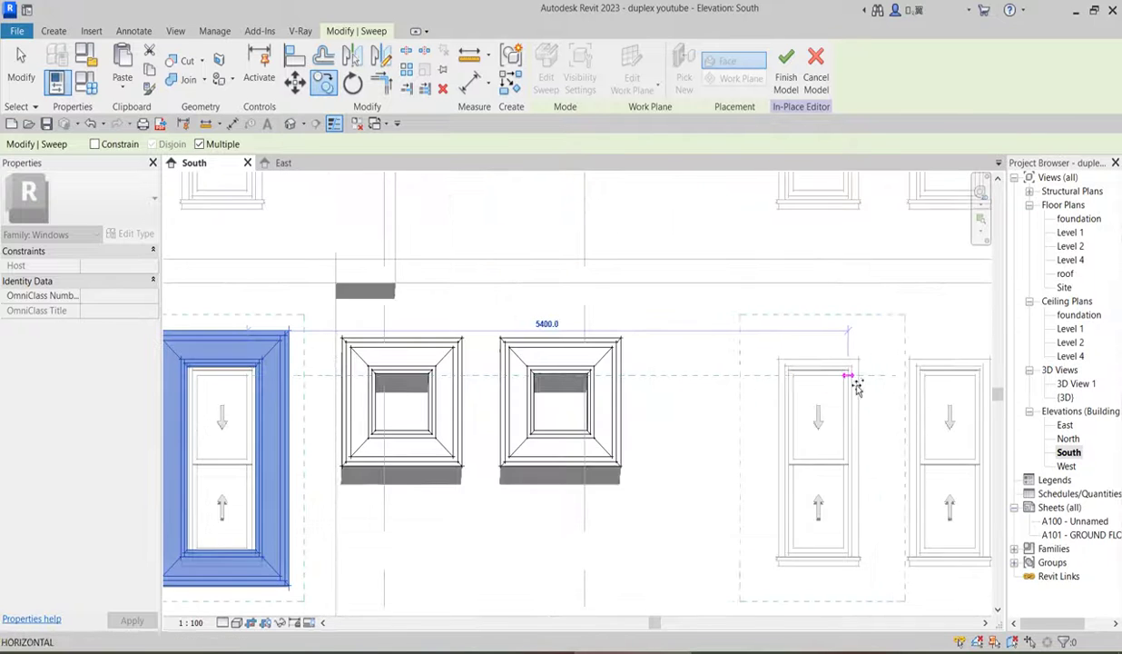
scroll(849, 381, "up", 4)
scroll(838, 381, "down", 4)
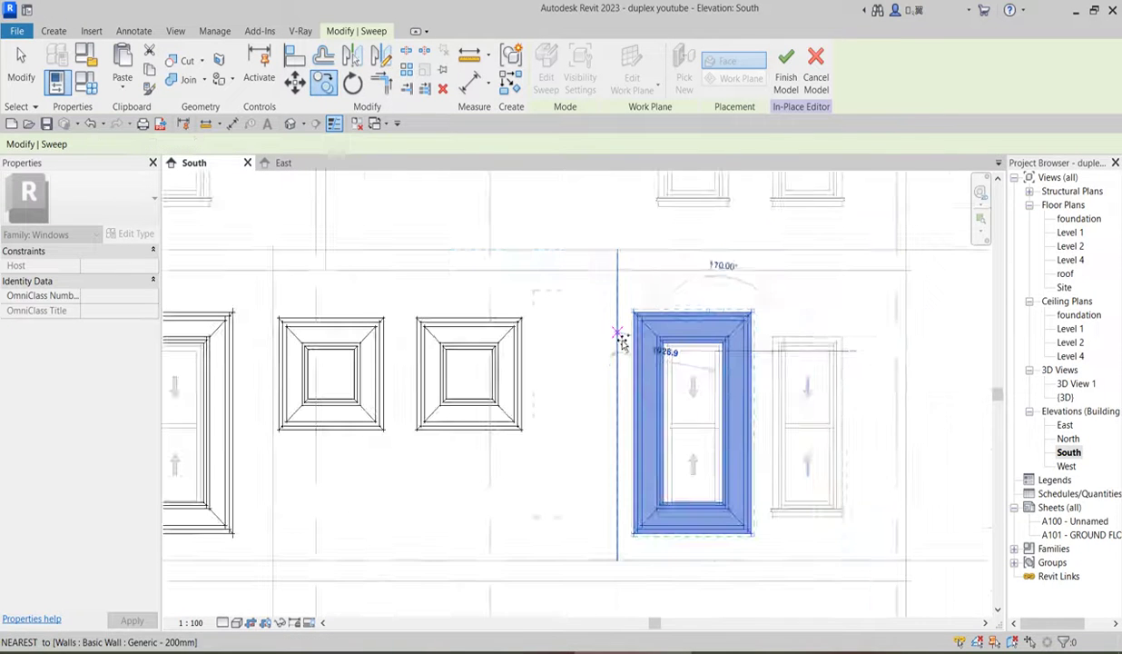
left_click(828, 357)
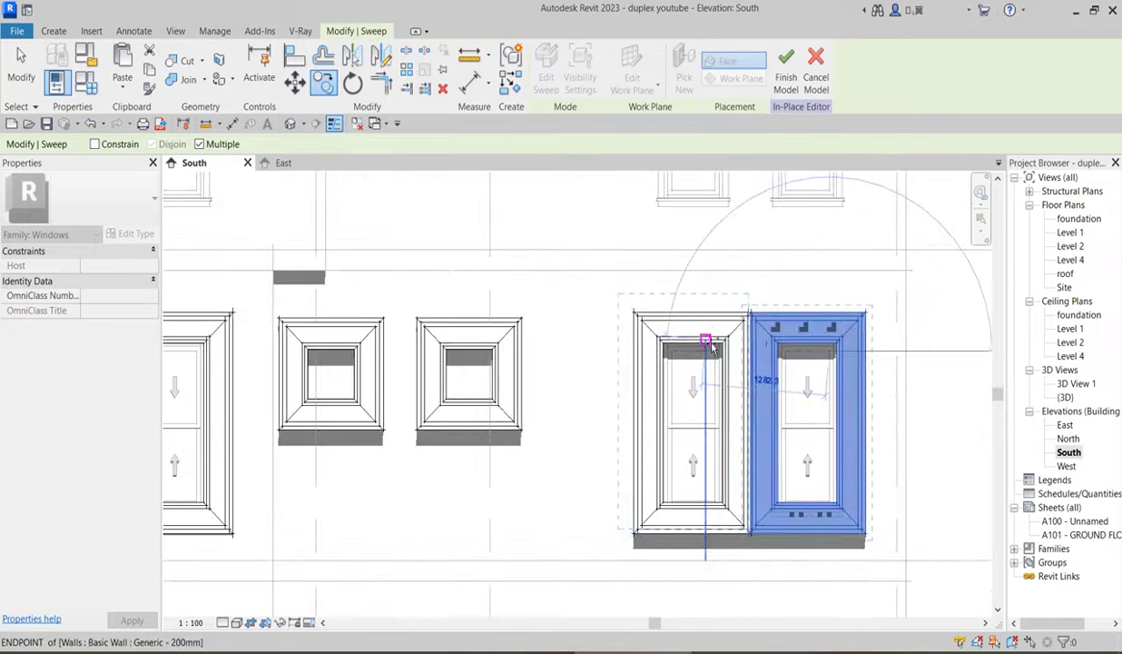
right_click(597, 334)
left_click(661, 350)
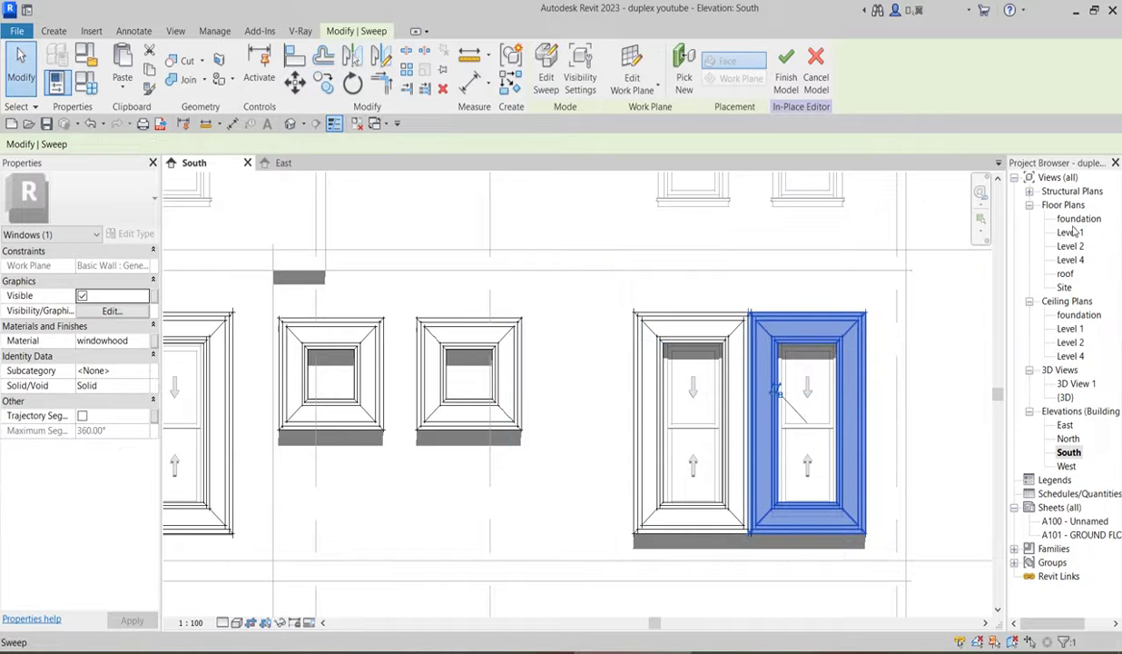
Open the Level 1 plan and move the front-wall window surrounds up onto the wall line
double_click(1070, 232)
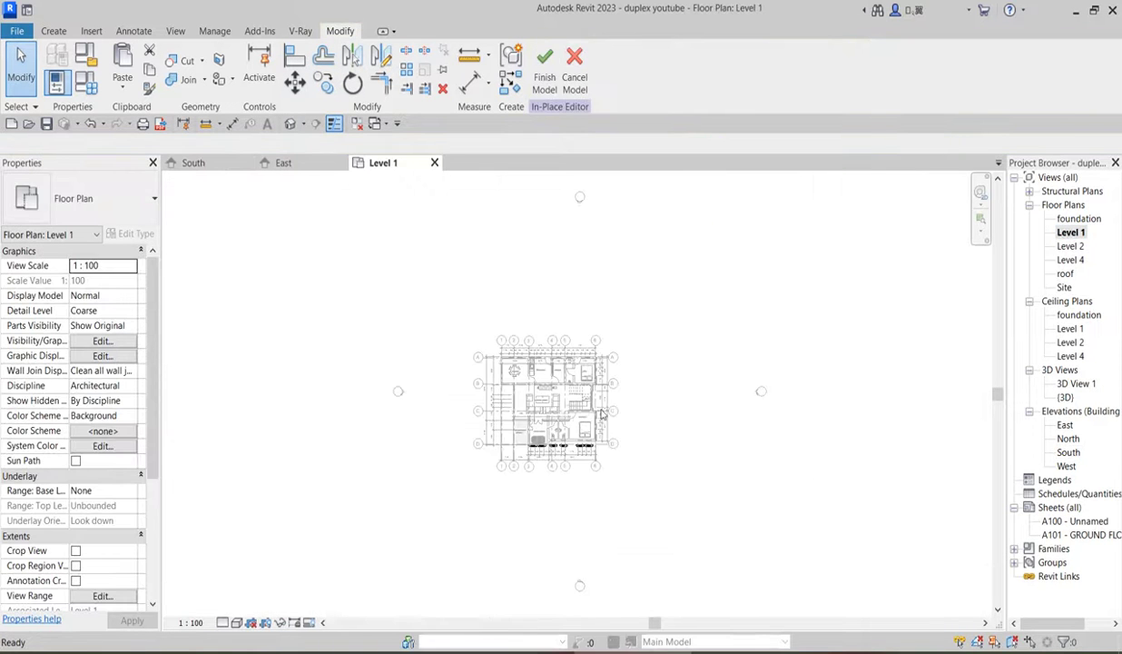
scroll(486, 377, "up", 10)
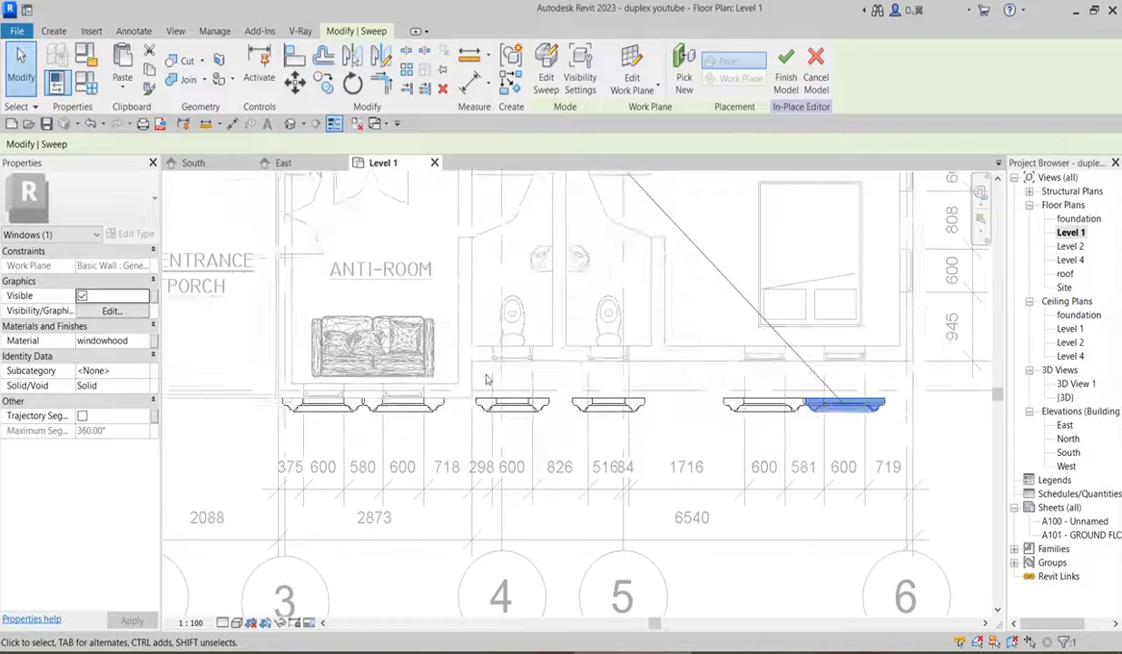
left_click(481, 315)
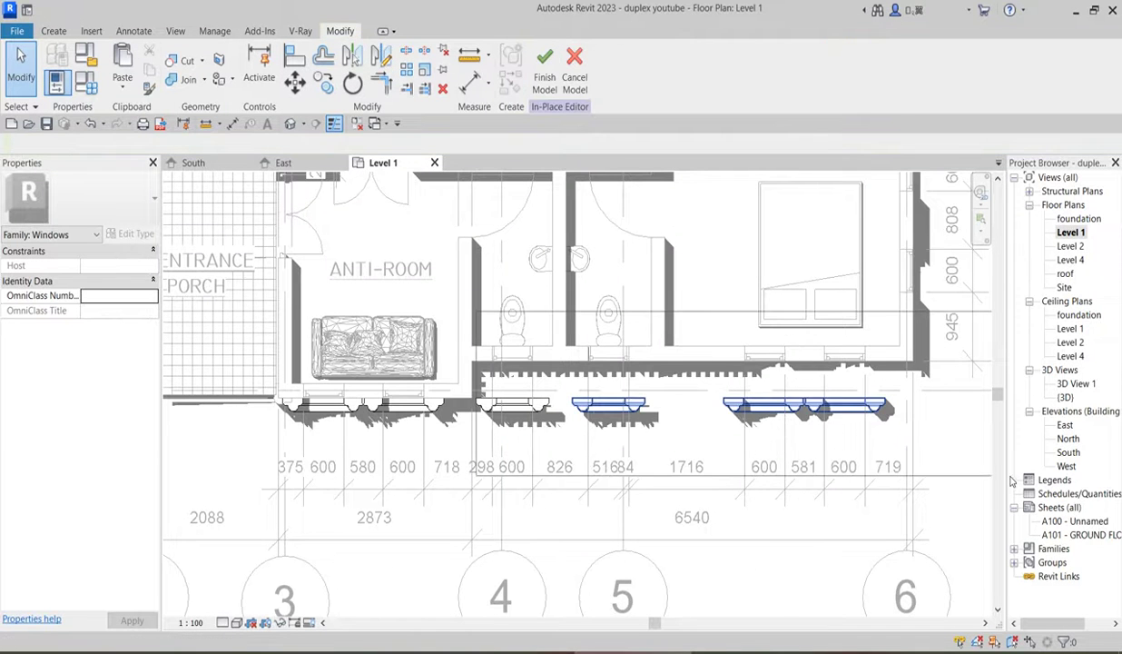
left_click_drag(992, 481, 917, 465)
left_click(295, 82)
scroll(590, 427, "up", 2)
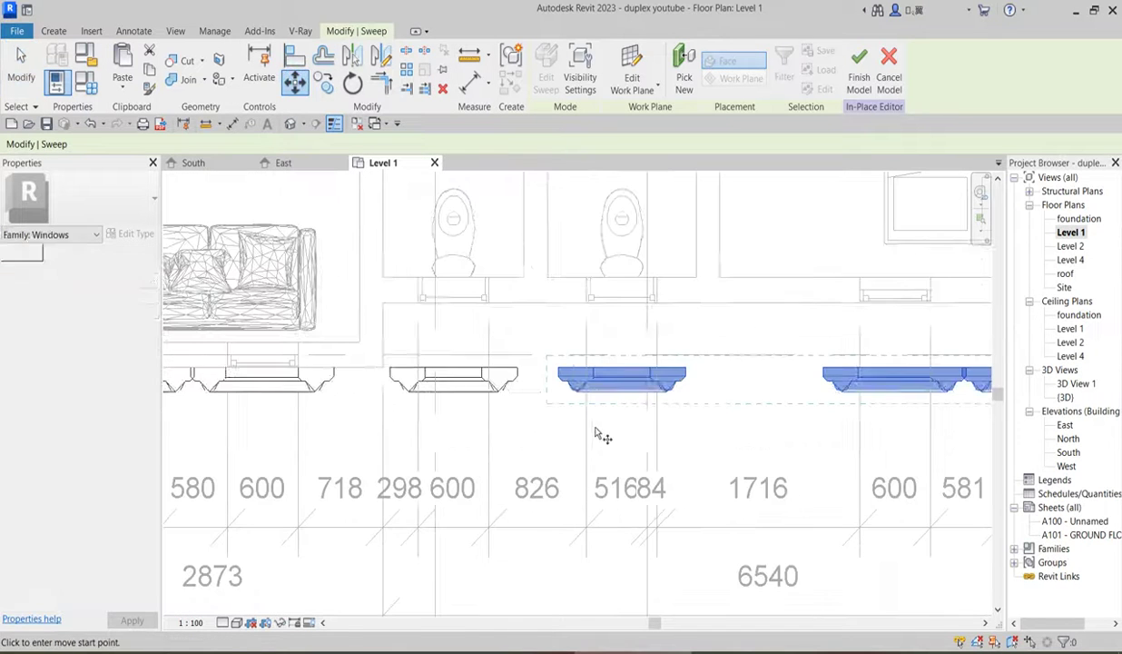
left_click(558, 372)
left_click(554, 303)
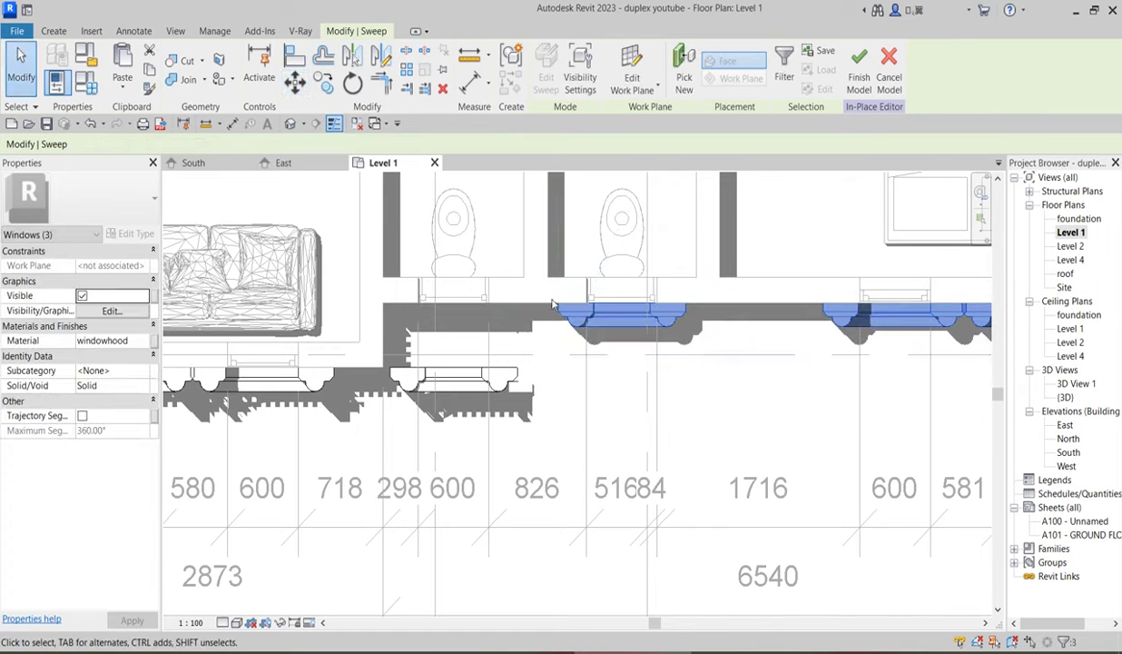
Align the lower surround flush against the wall face
left_click(294, 56)
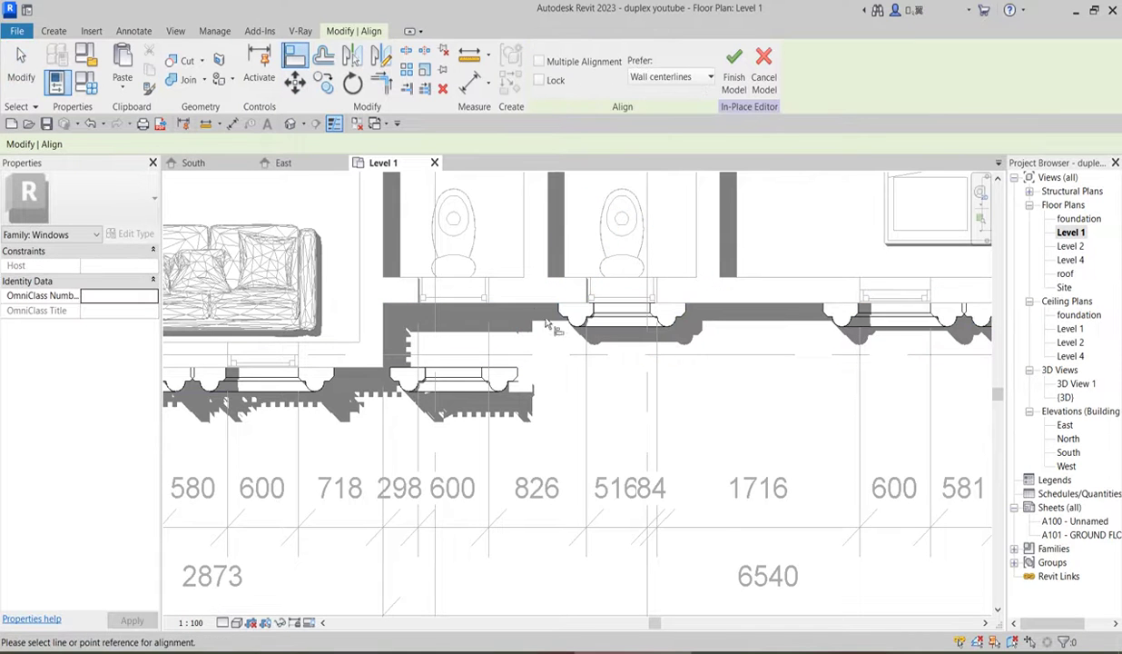
left_click(520, 304)
left_click(497, 369)
scroll(498, 369, "down", 5)
right_click(638, 381)
left_click(706, 414)
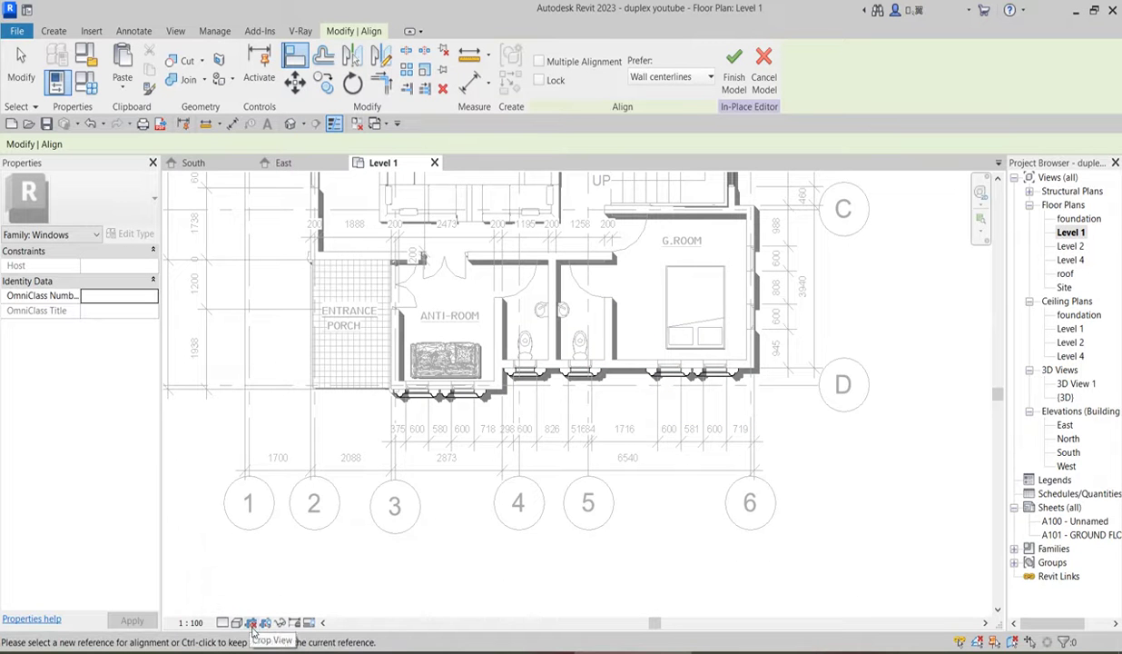
Mirror-copy the four front window surrounds about an axis right of the stair
scroll(562, 391, "up", 2)
right_click(561, 320)
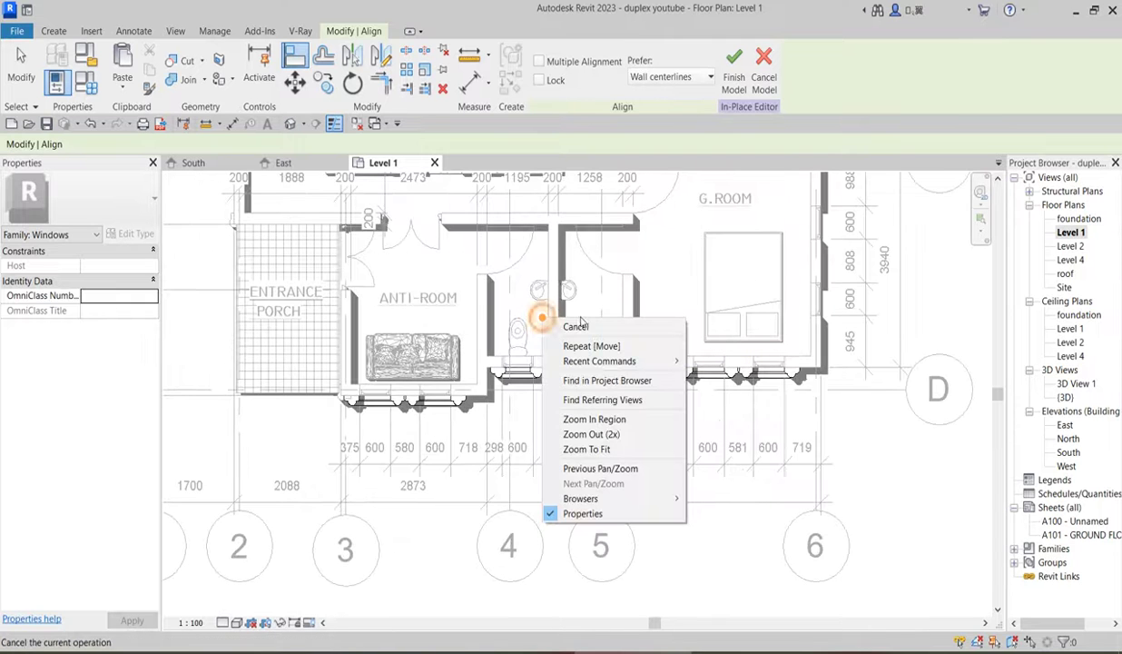
left_click(581, 327)
left_click_drag(484, 290, 818, 437)
scroll(572, 587, "down", 3)
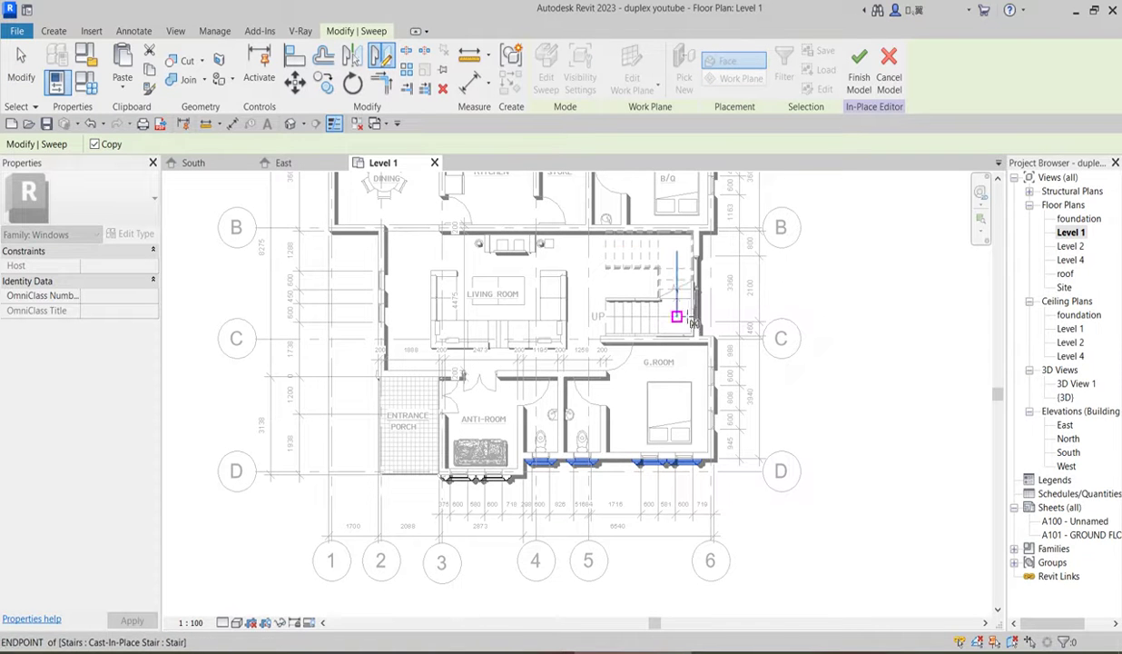
left_click(776, 288)
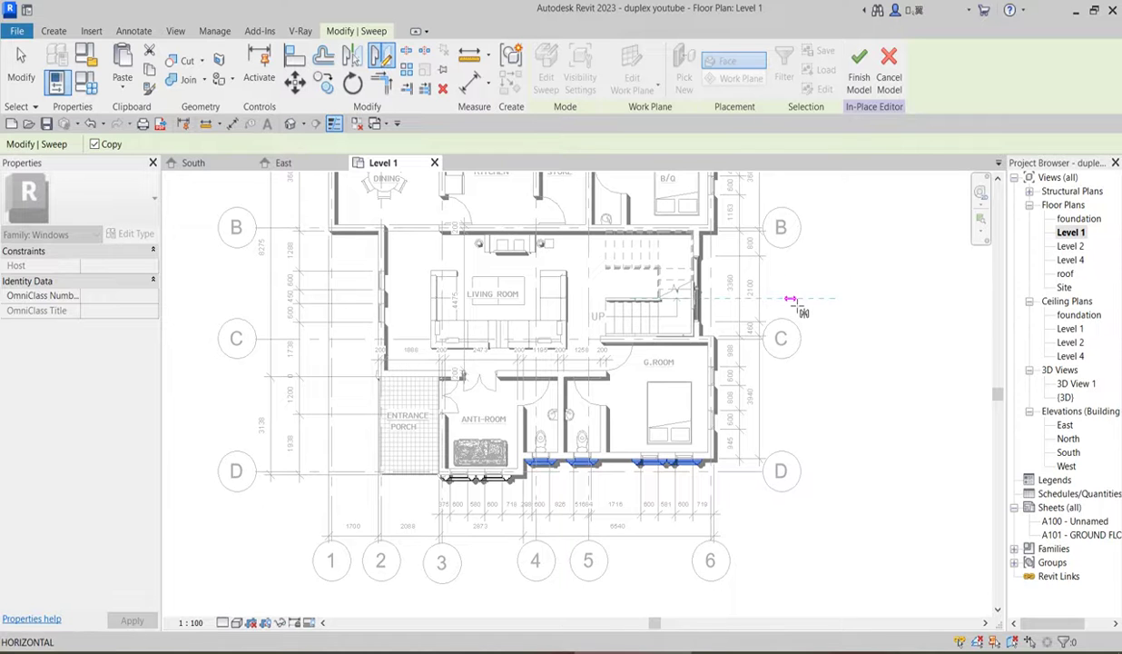
left_click(767, 290)
scroll(644, 376, "down", 1)
scroll(646, 373, "down", 1)
scroll(641, 186, "up", 3)
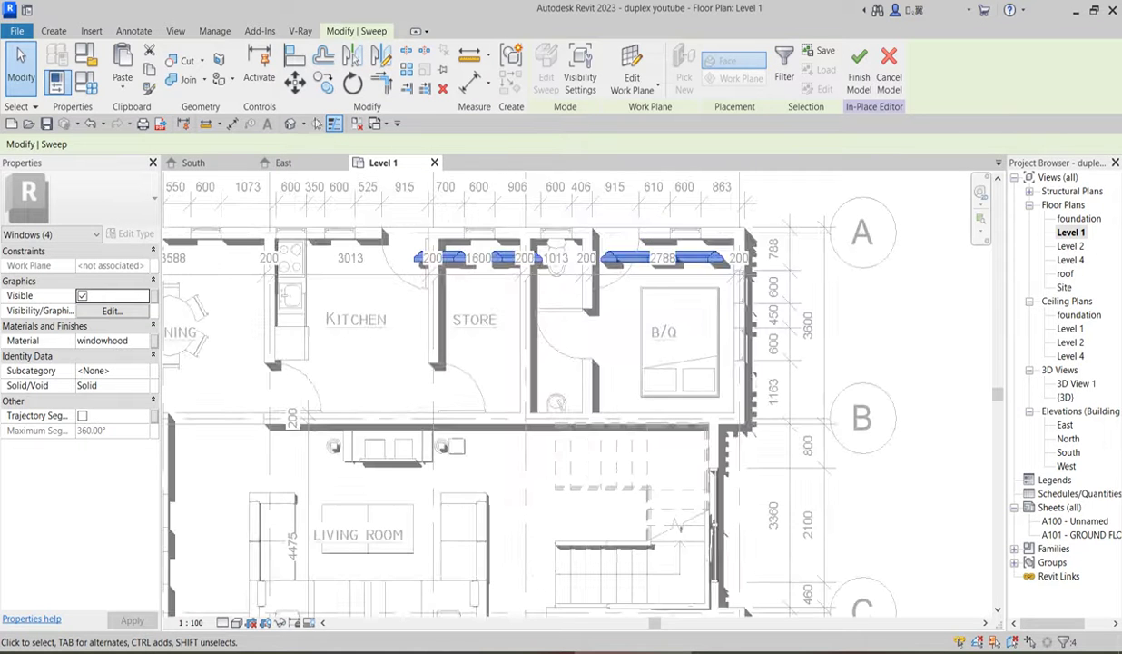
Move the mirrored surrounds up from the wall intersection onto the rear wall
left_click(296, 81)
scroll(723, 254, "up", 2)
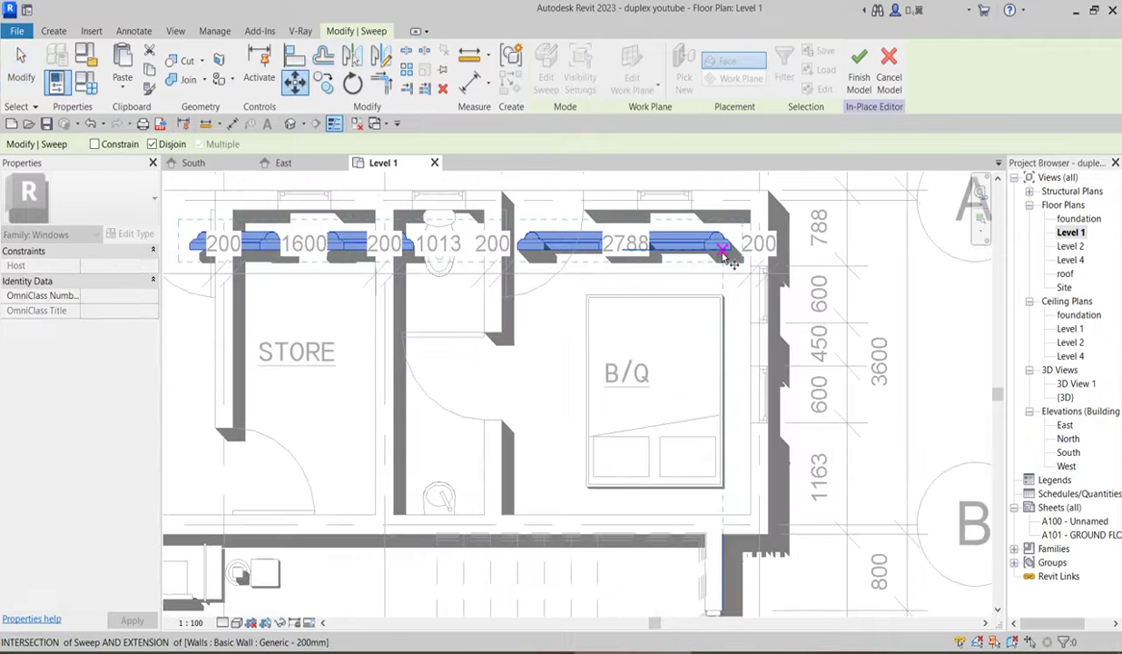
left_click(723, 254)
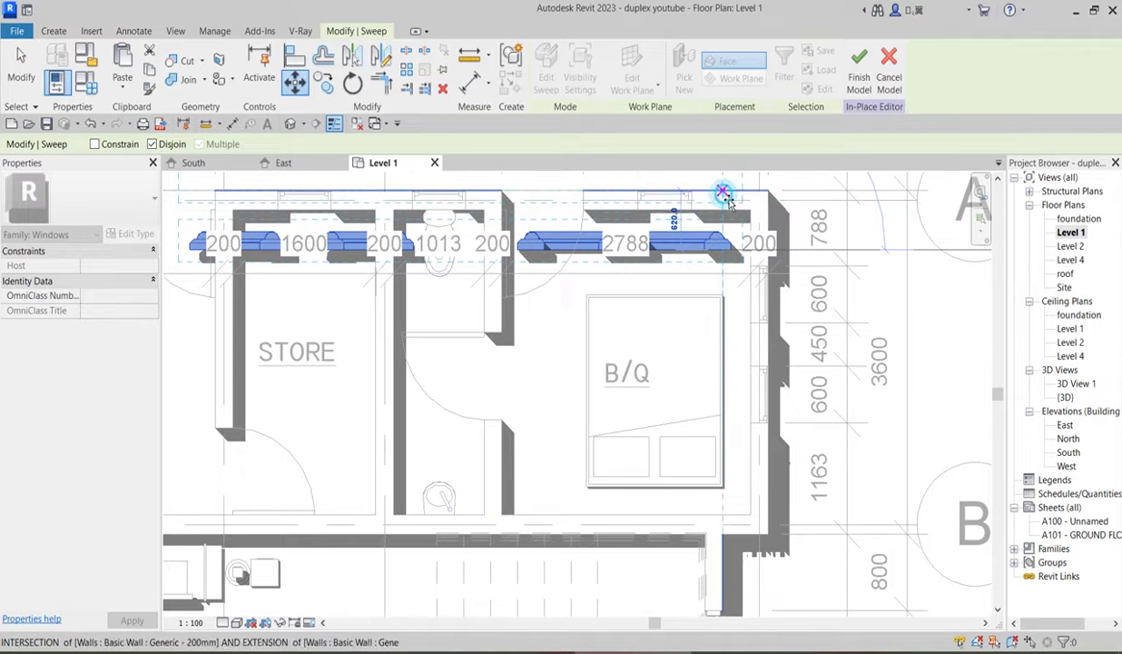
left_click(724, 193)
scroll(634, 279, "down", 2)
scroll(633, 279, "up", 2)
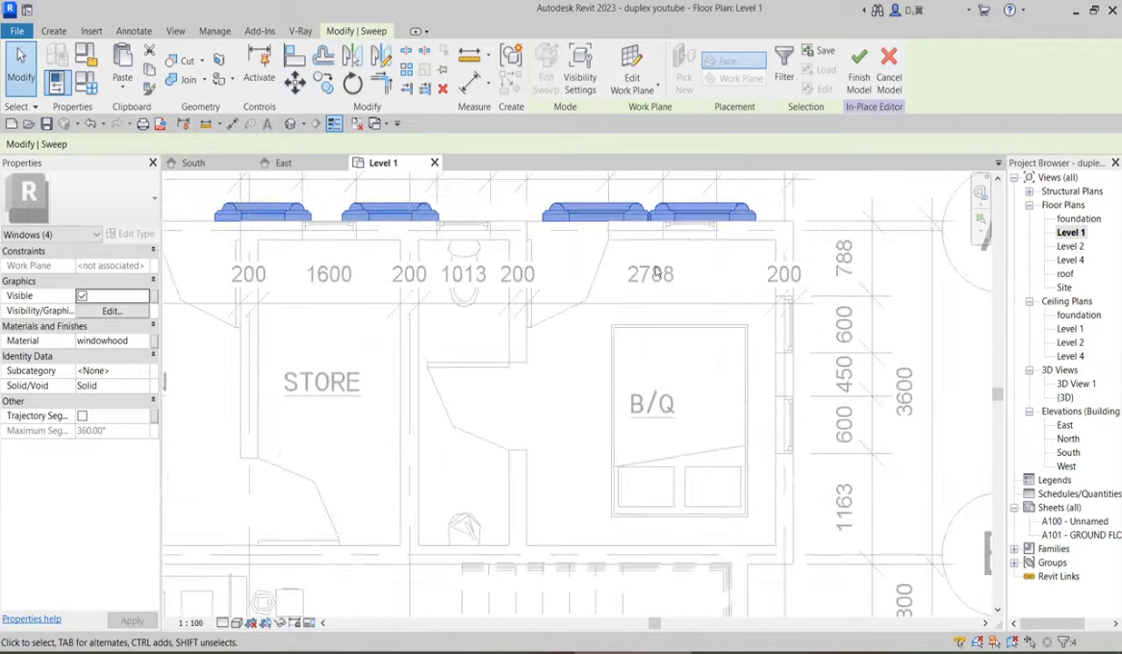
scroll(634, 279, "up", 2)
left_click(709, 287)
Use Align (AL) against a rear window edge, then cancel the alignment
scroll(678, 238, "down", 3)
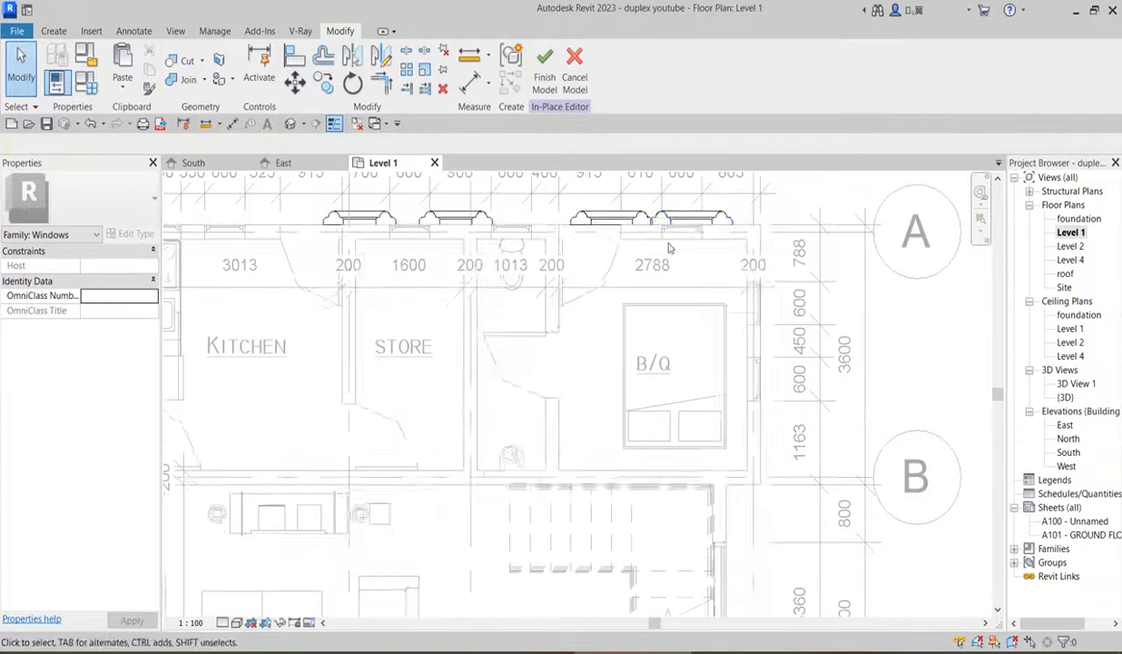
scroll(678, 238, "up", 5)
scroll(722, 244, "down", 4)
scroll(374, 384, "up", 2)
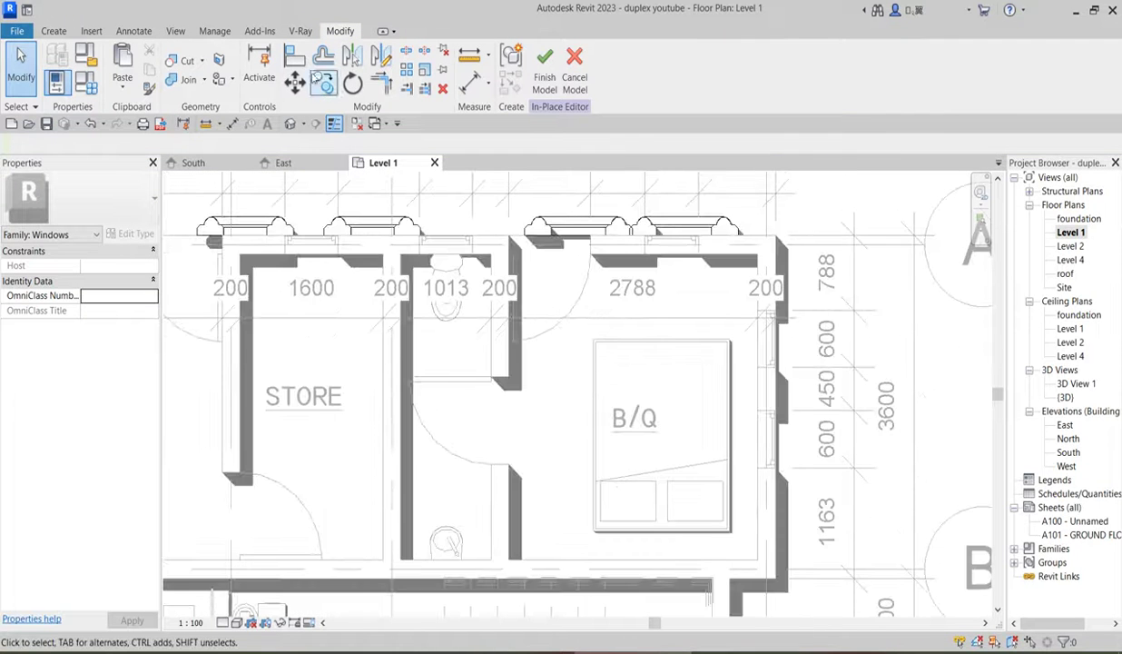
key("a")
key("l")
scroll(677, 284, "up", 2)
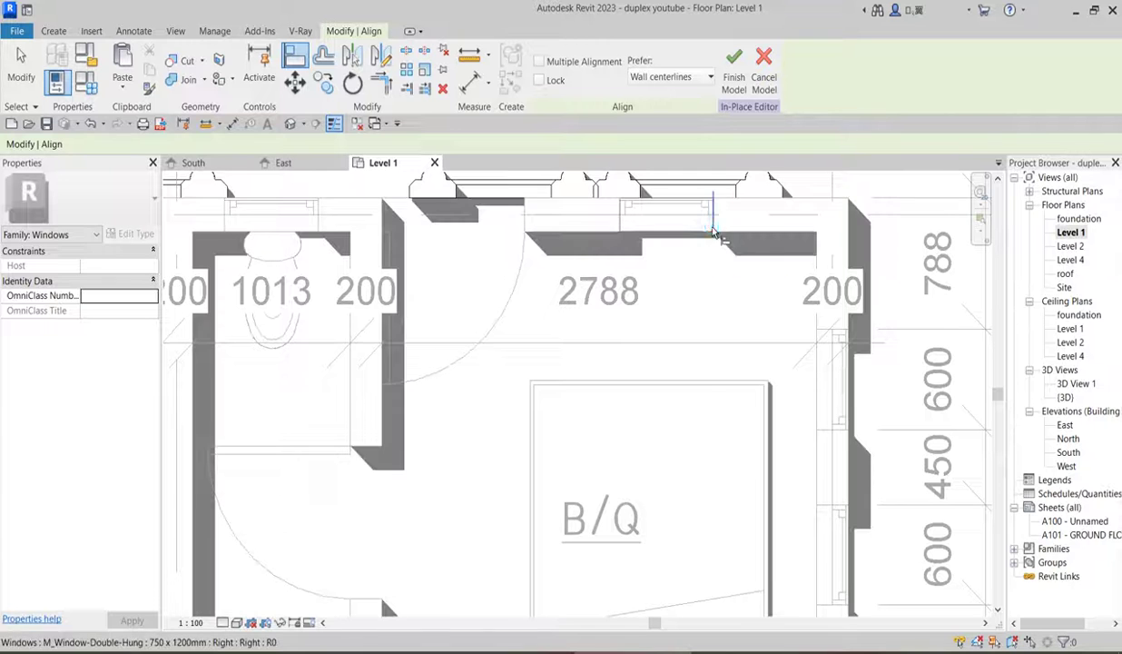
left_click(735, 194)
scroll(660, 304, "down", 2)
scroll(629, 301, "down", 2)
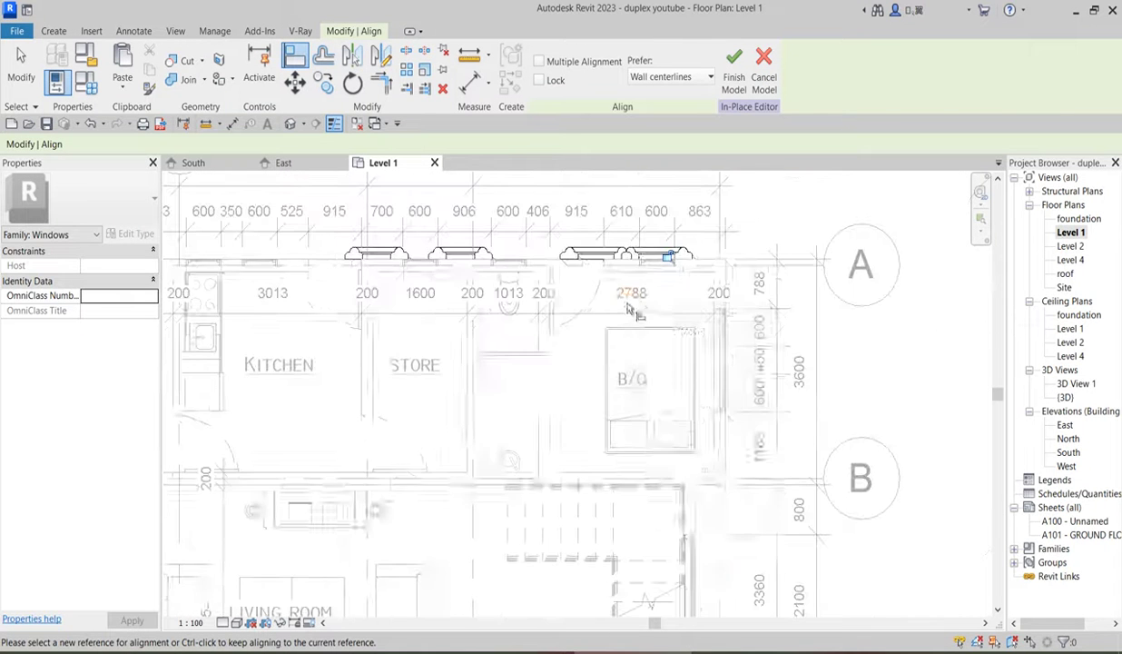
right_click(631, 293)
left_click(664, 306)
right_click(669, 329)
left_click(699, 330)
left_click(610, 250)
key("Escape")
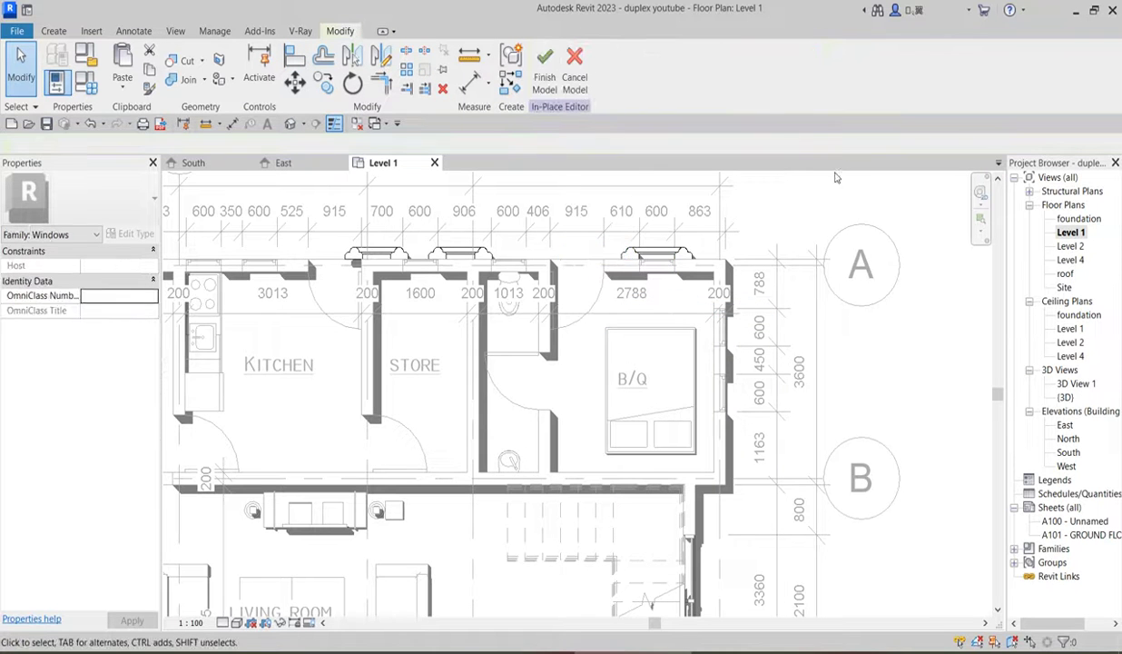
Align a rear-wall surround to the wall line, then cancel Align
scroll(481, 262, "up", 2)
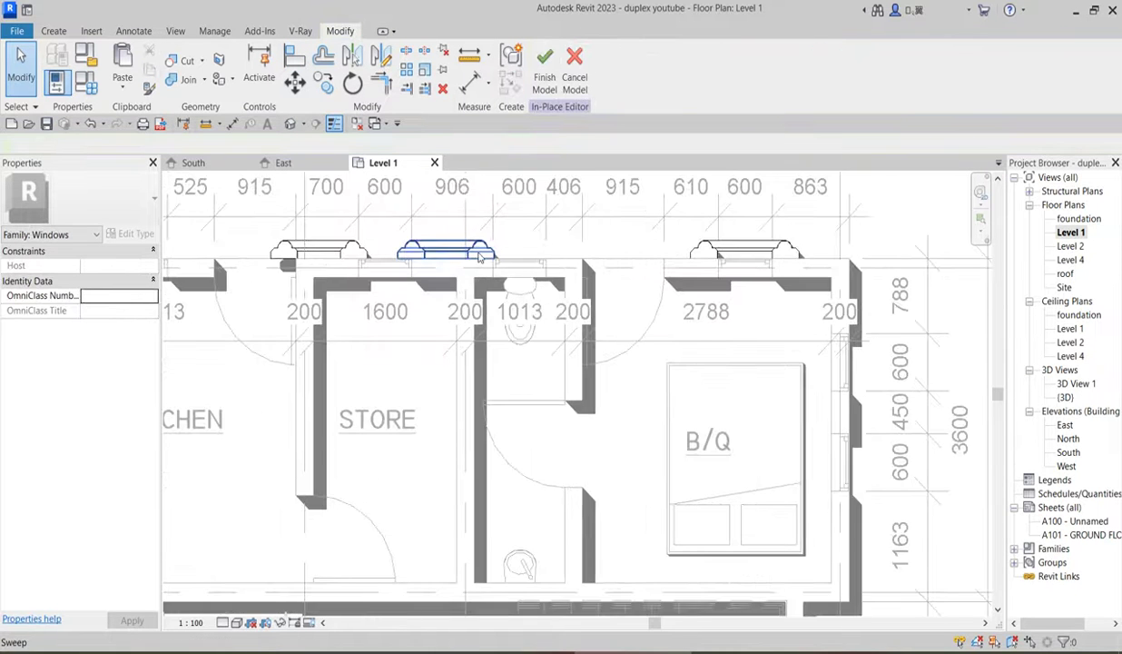
scroll(484, 264, "down", 2)
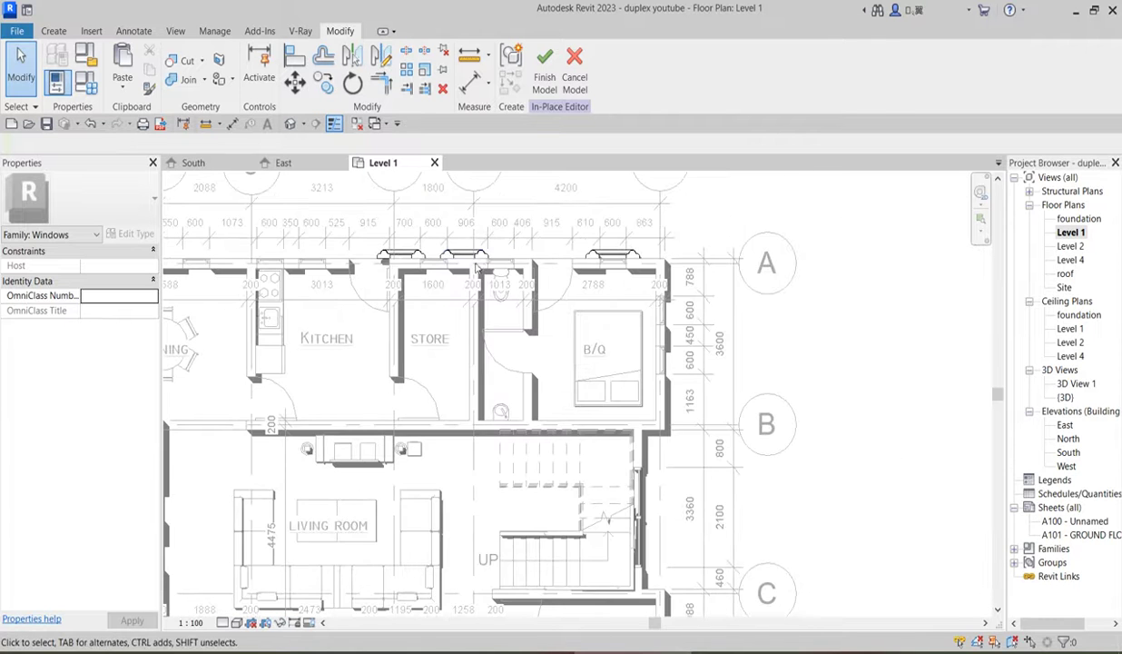
scroll(437, 258, "down", 2)
scroll(481, 254, "up", 3)
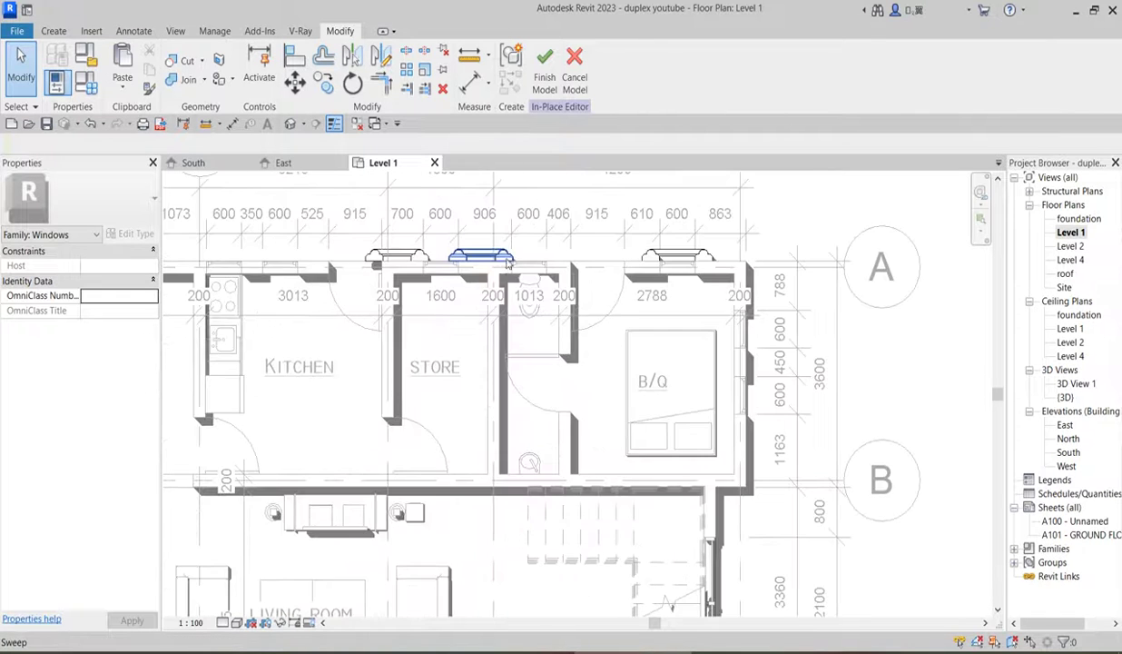
scroll(490, 261, "down", 3)
scroll(504, 266, "up", 4)
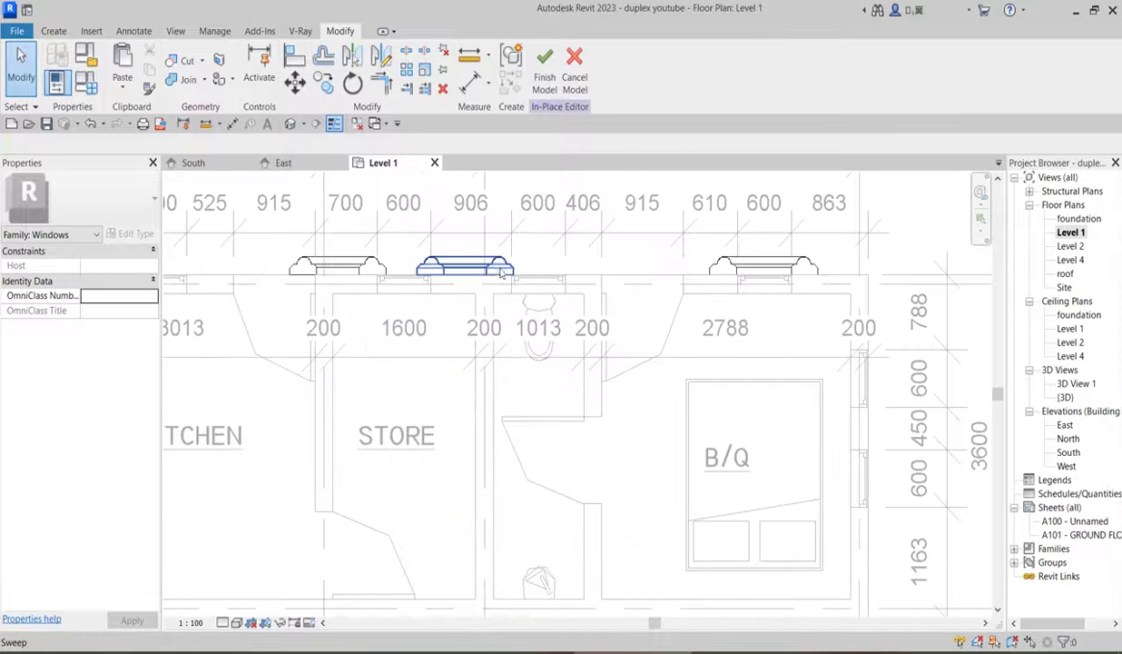
left_click(297, 62)
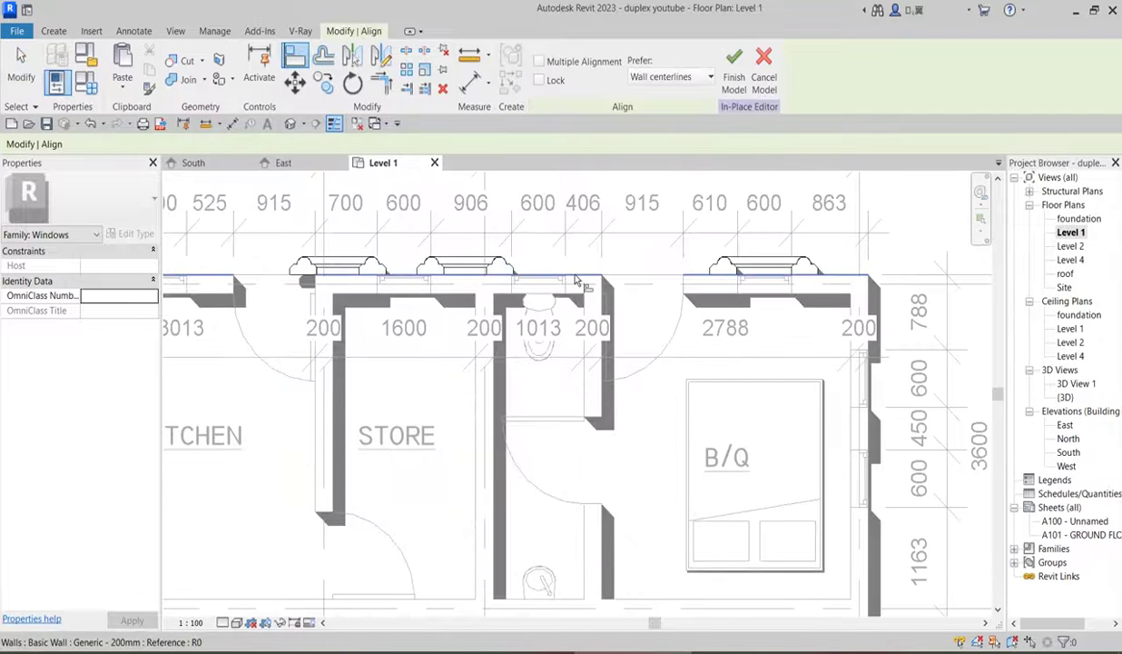
scroll(577, 283, "up", 2)
left_click(564, 291)
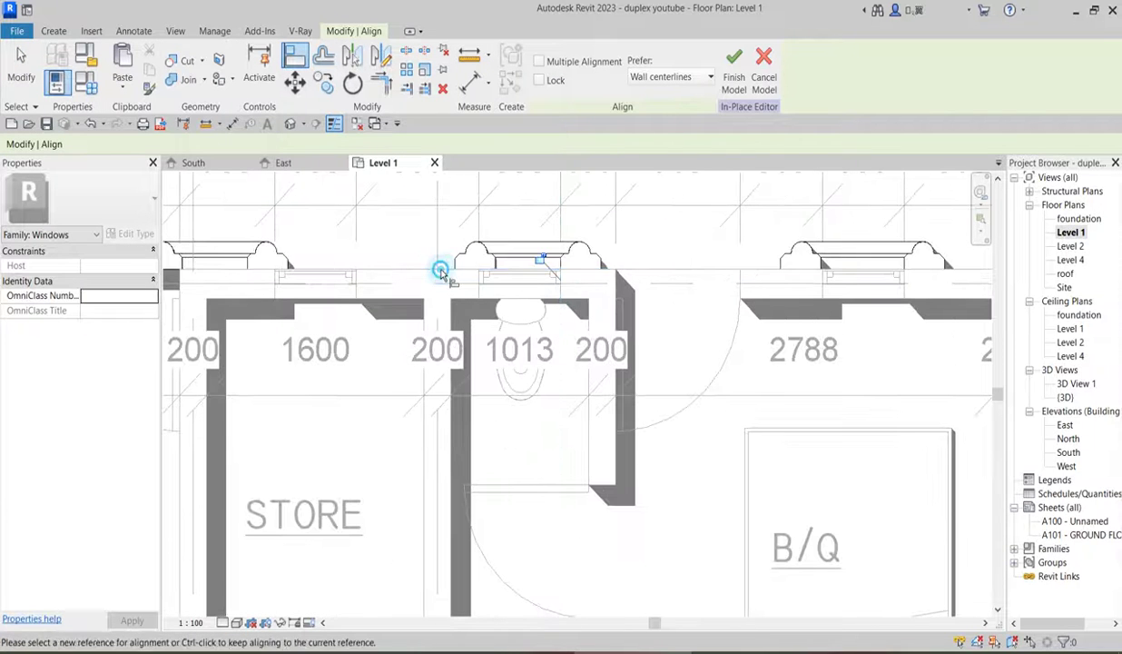
left_click(441, 269)
scroll(585, 338, "up", 1)
right_click(637, 325)
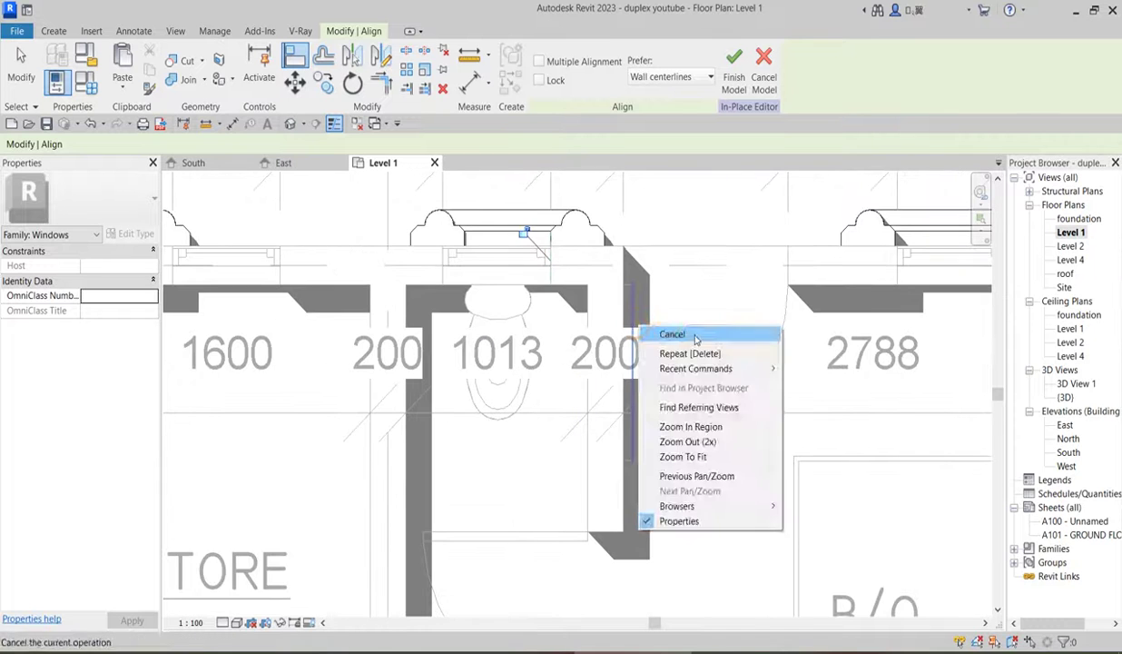
right_click(694, 353)
left_click(726, 336)
Check the north-wall surrounds, leaving the one above the B/Q window selected
left_click(598, 252)
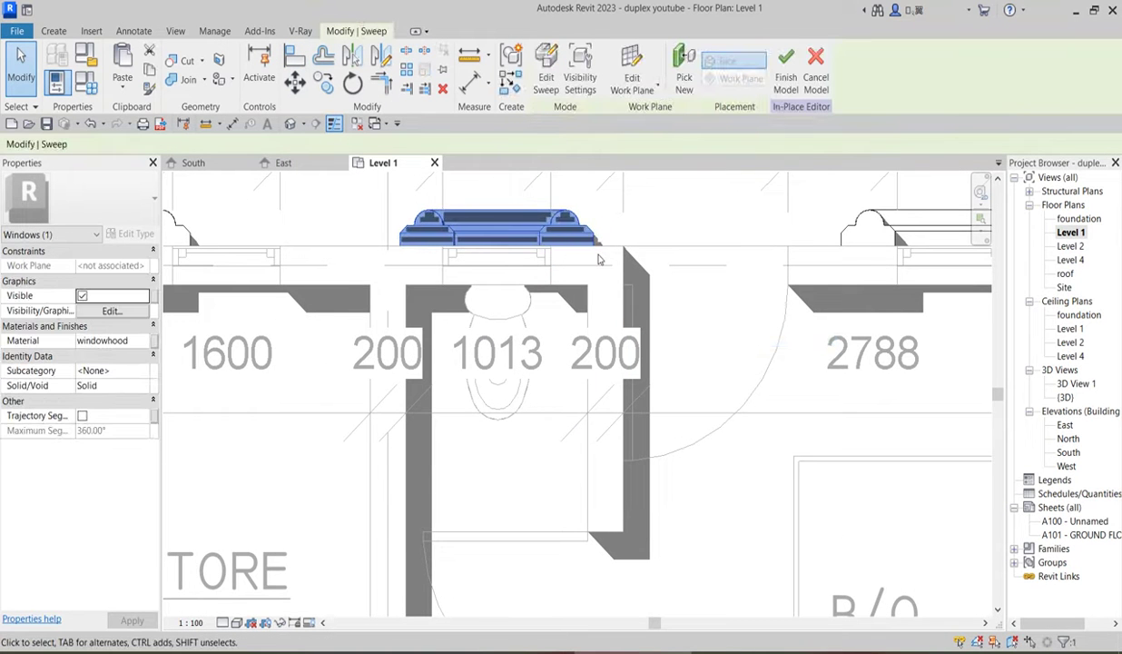
scroll(598, 260, "up", 2)
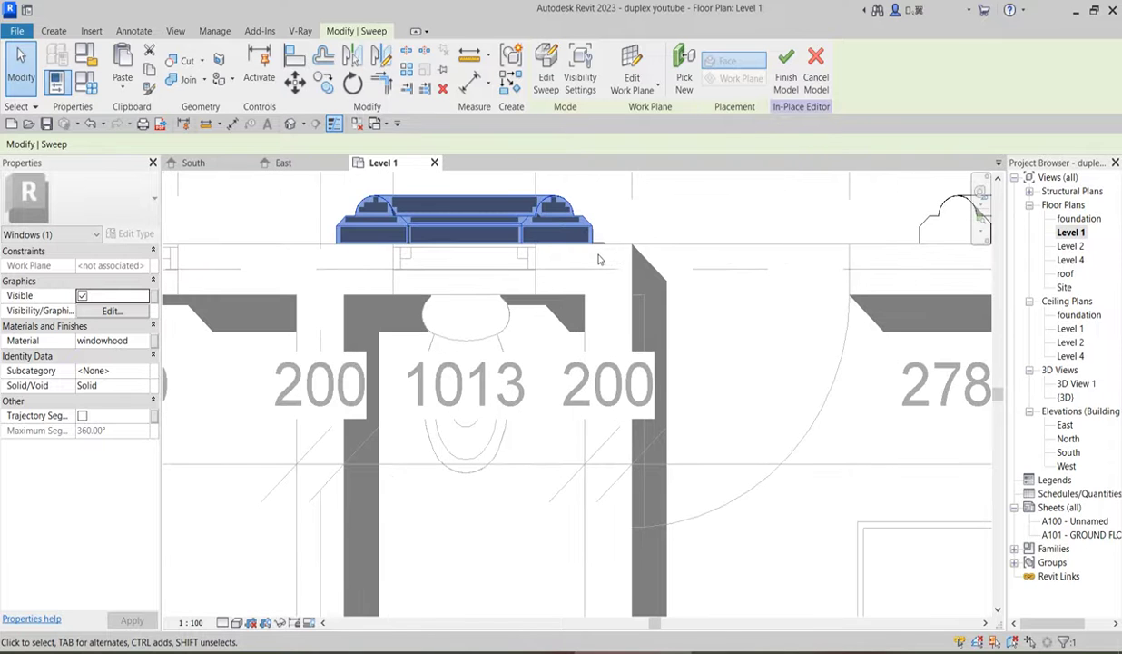
left_click(741, 349)
scroll(745, 348, "down", 4)
scroll(554, 264, "up", 1)
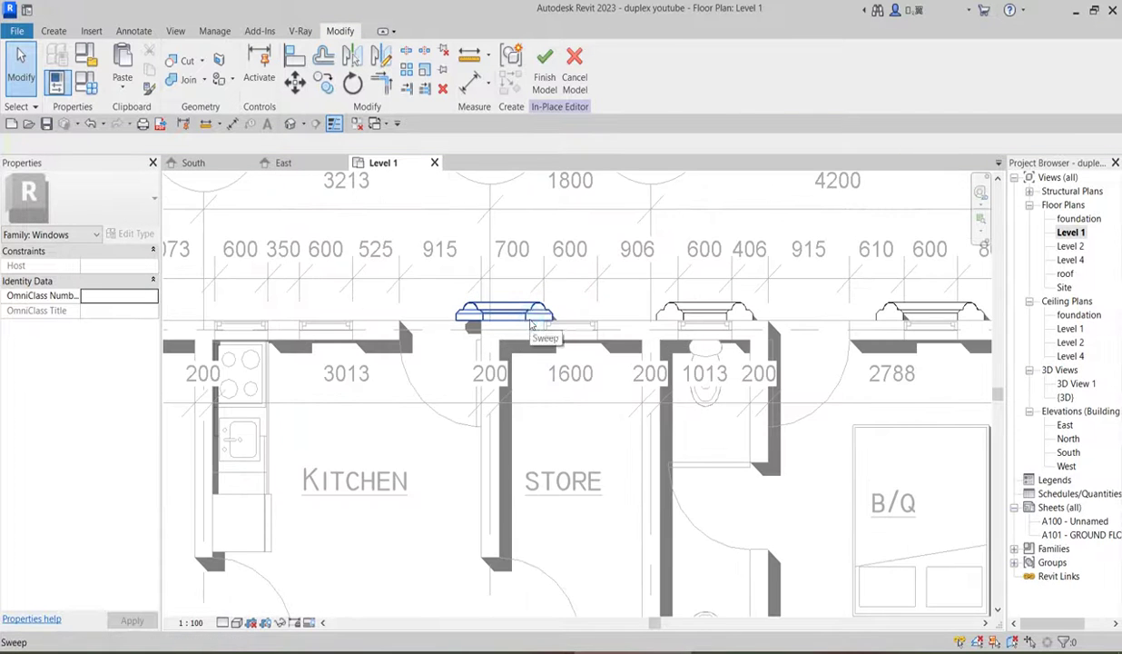
left_click(531, 324)
scroll(534, 374, "down", 3)
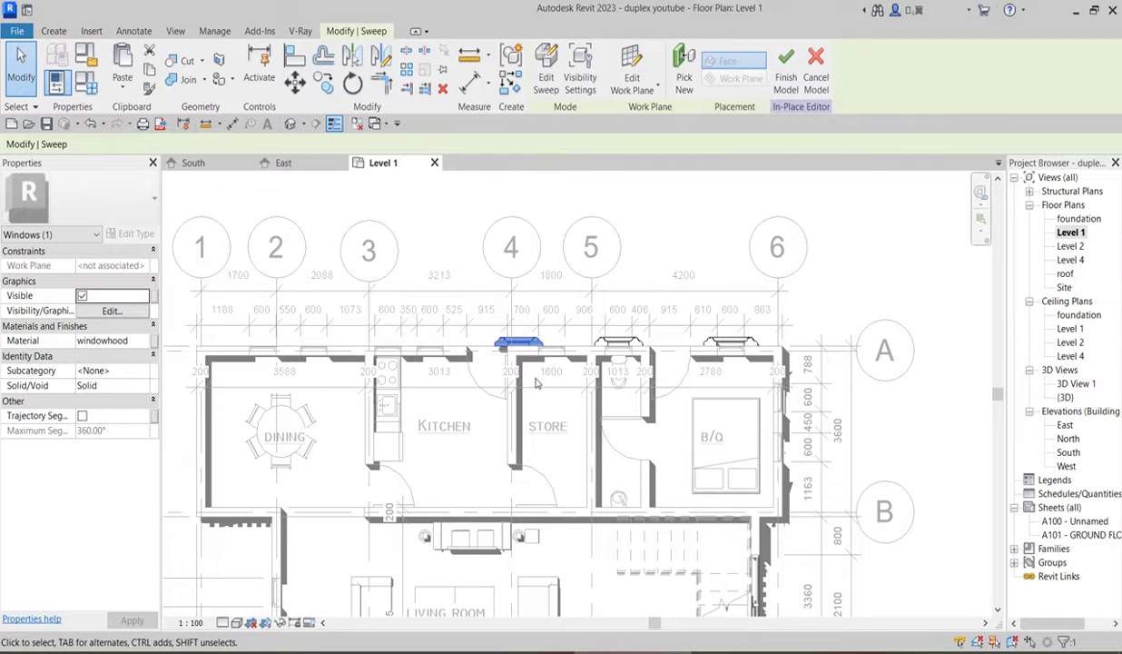
left_click(536, 384)
left_click(722, 342)
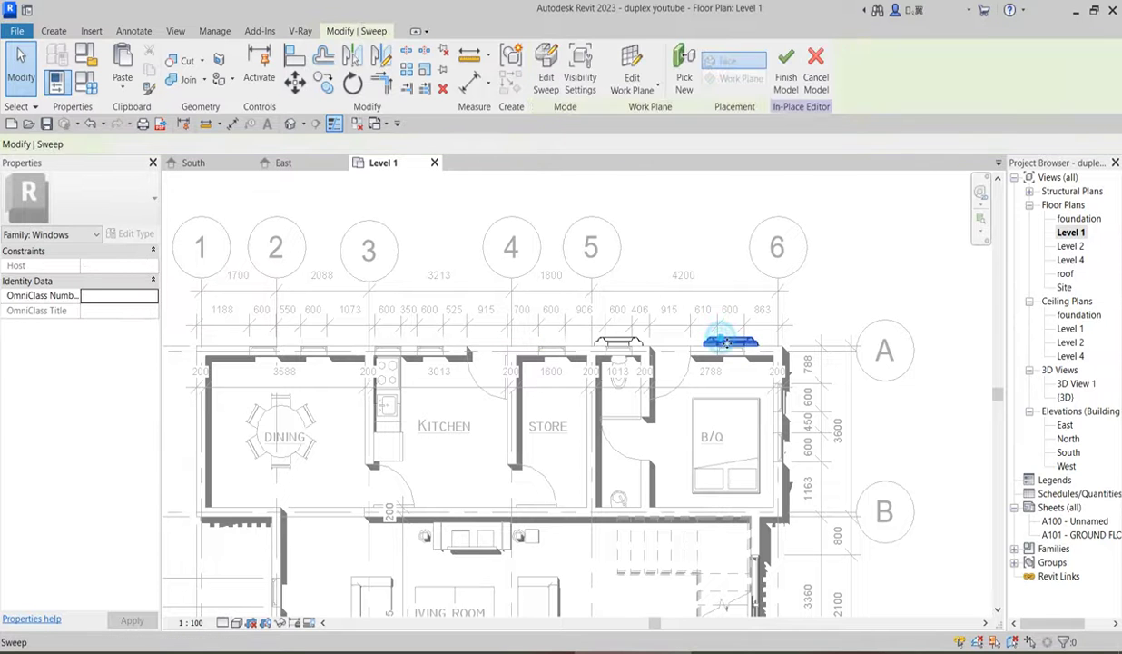
Copy the B/Q surround onto the STORE and KITCHEN windows
scroll(751, 348, "up", 4)
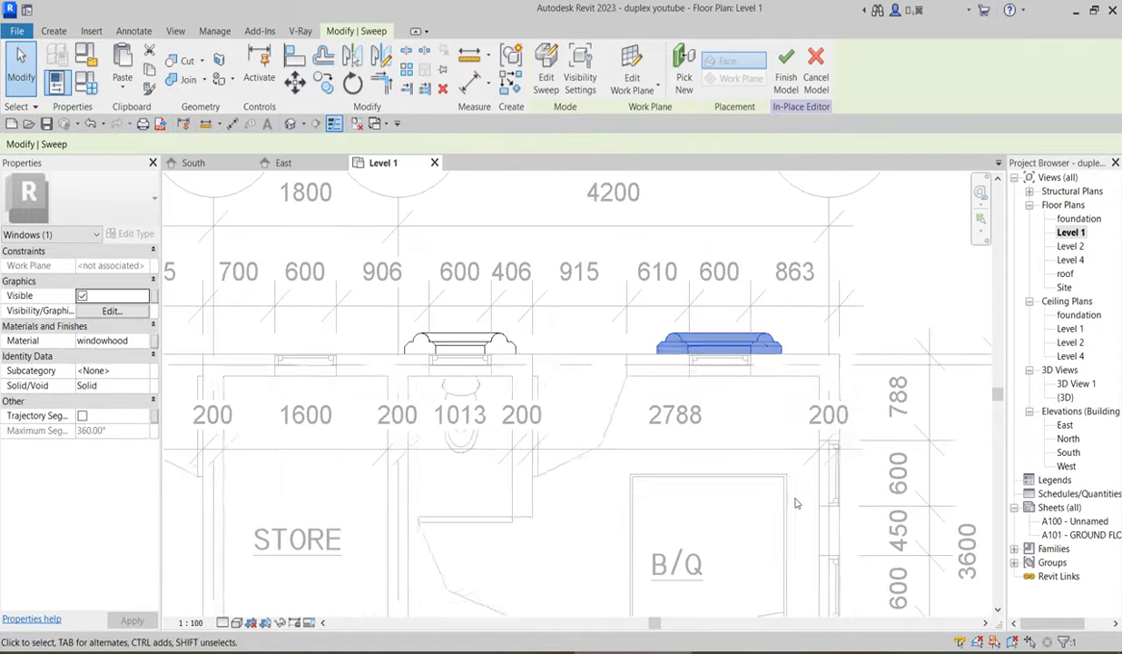
scroll(796, 503, "down", 3)
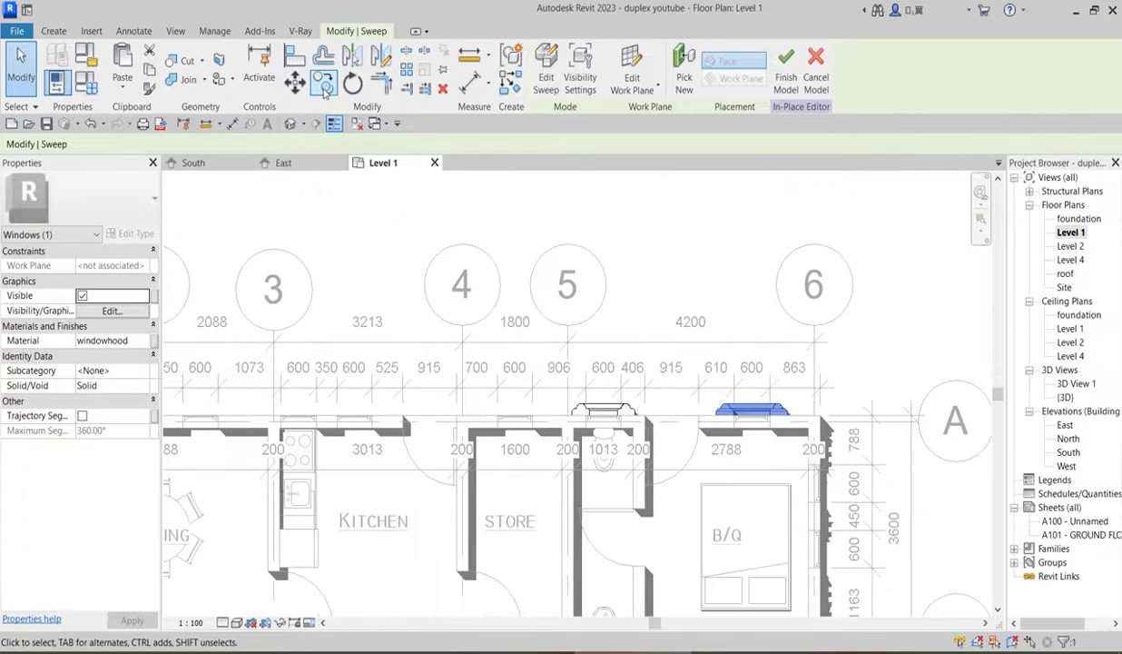
left_click(325, 87)
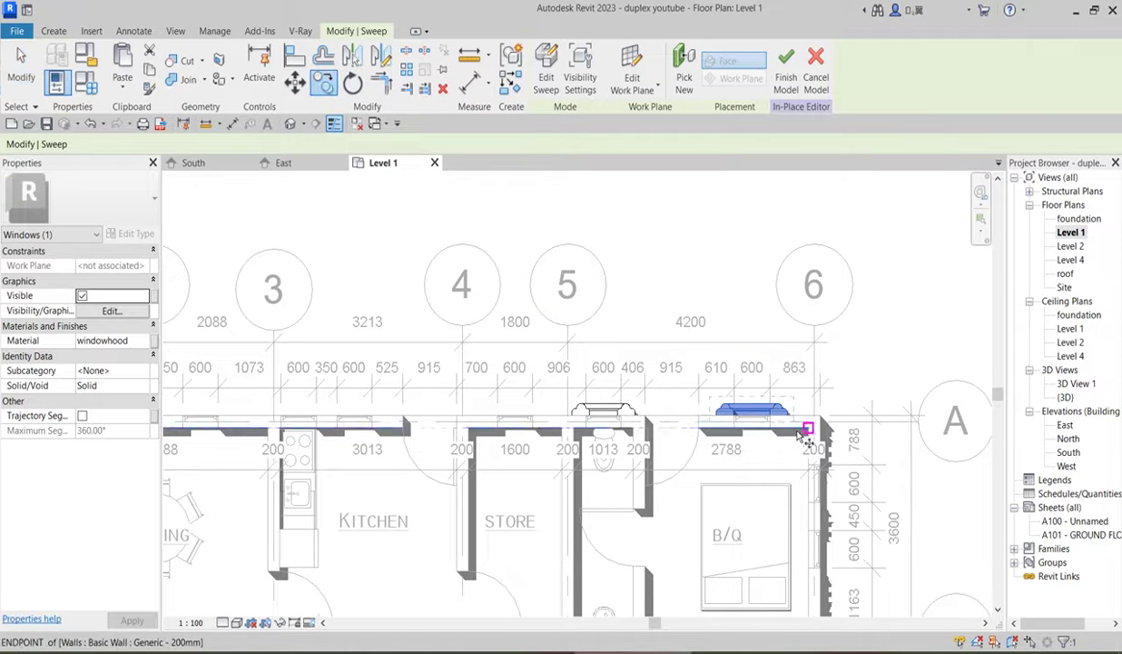
scroll(801, 436, "up", 2)
left_click(744, 427)
scroll(744, 428, "down", 3)
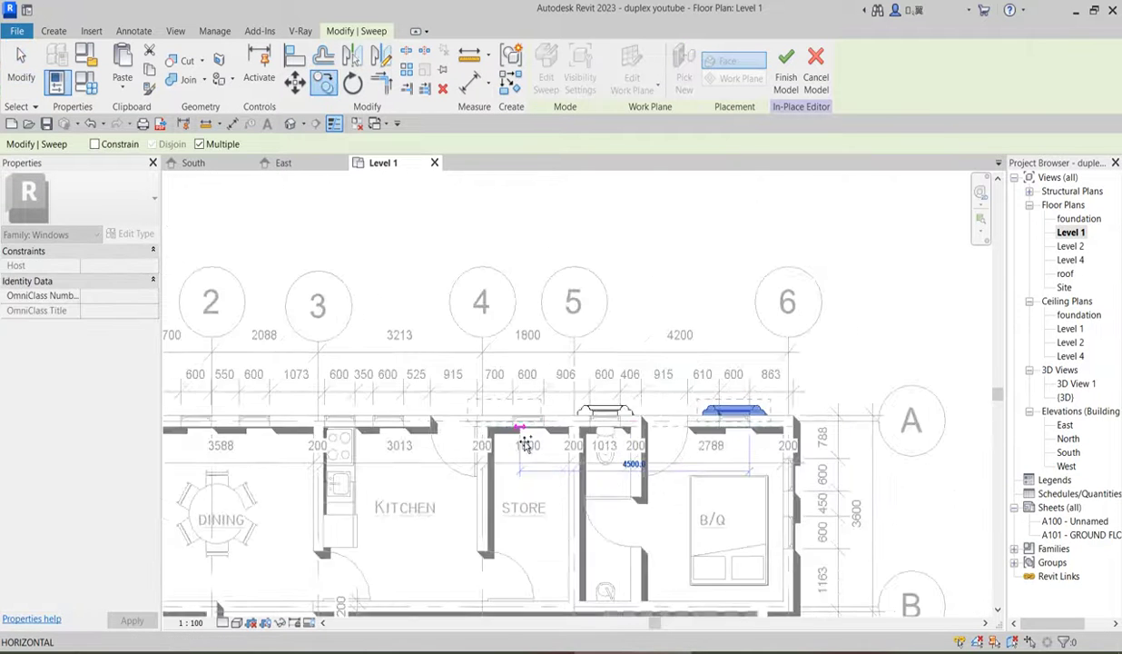
scroll(526, 442, "up", 2)
left_click(542, 423)
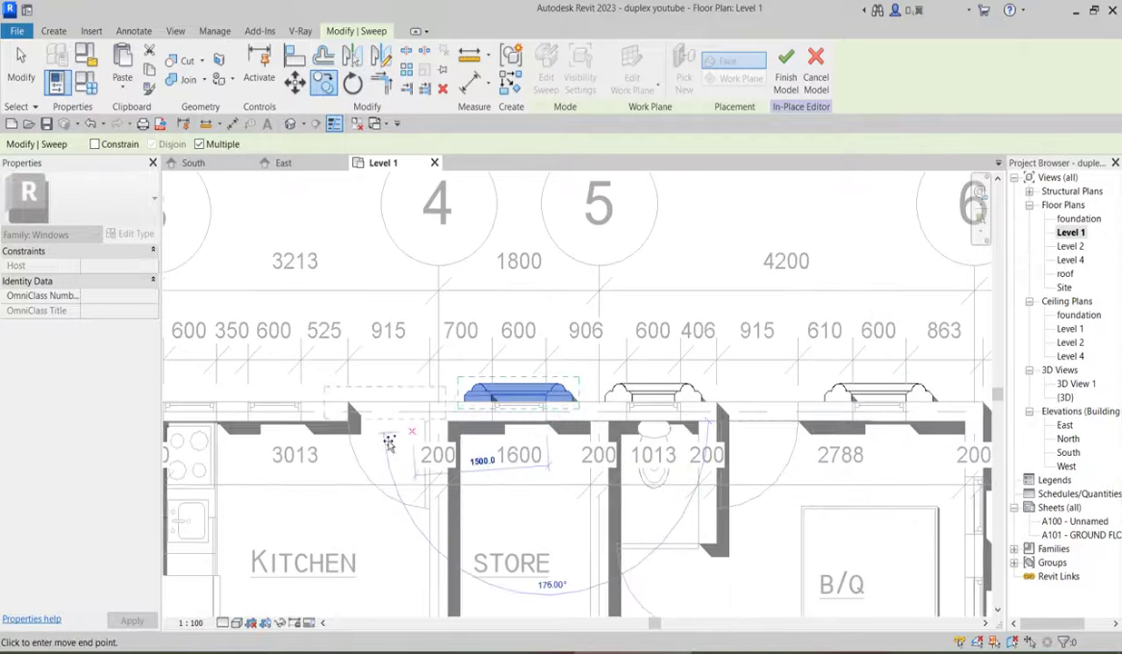
left_click(300, 423)
scroll(577, 401, "down", 3)
scroll(457, 478, "up", 2)
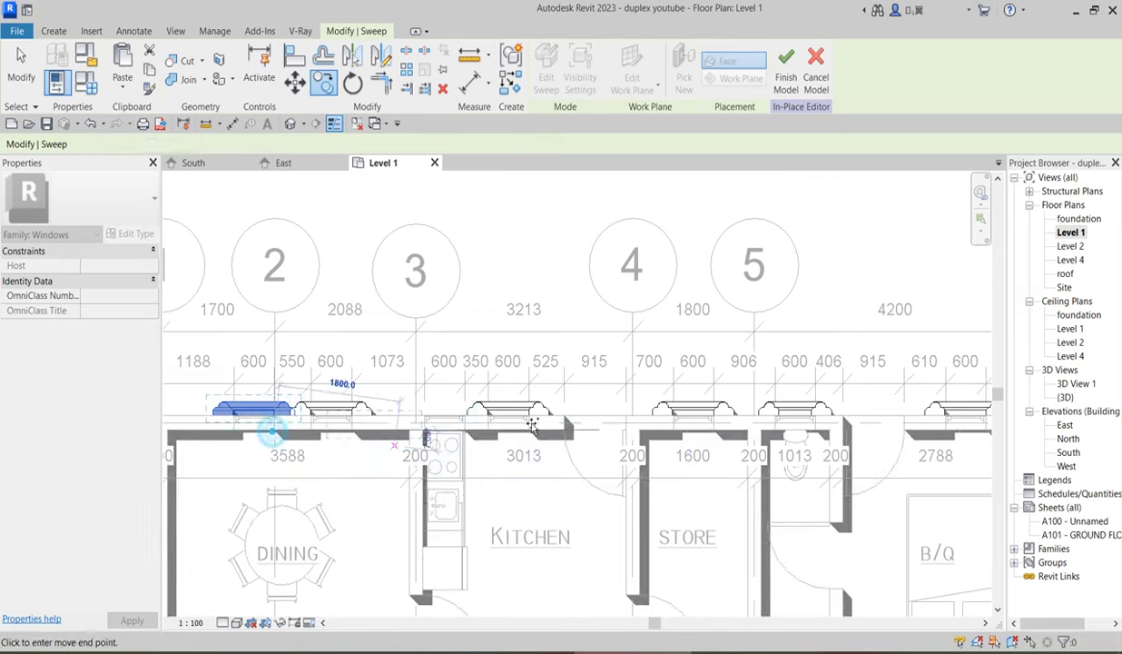
scroll(641, 445, "down", 3)
scroll(641, 445, "down", 3)
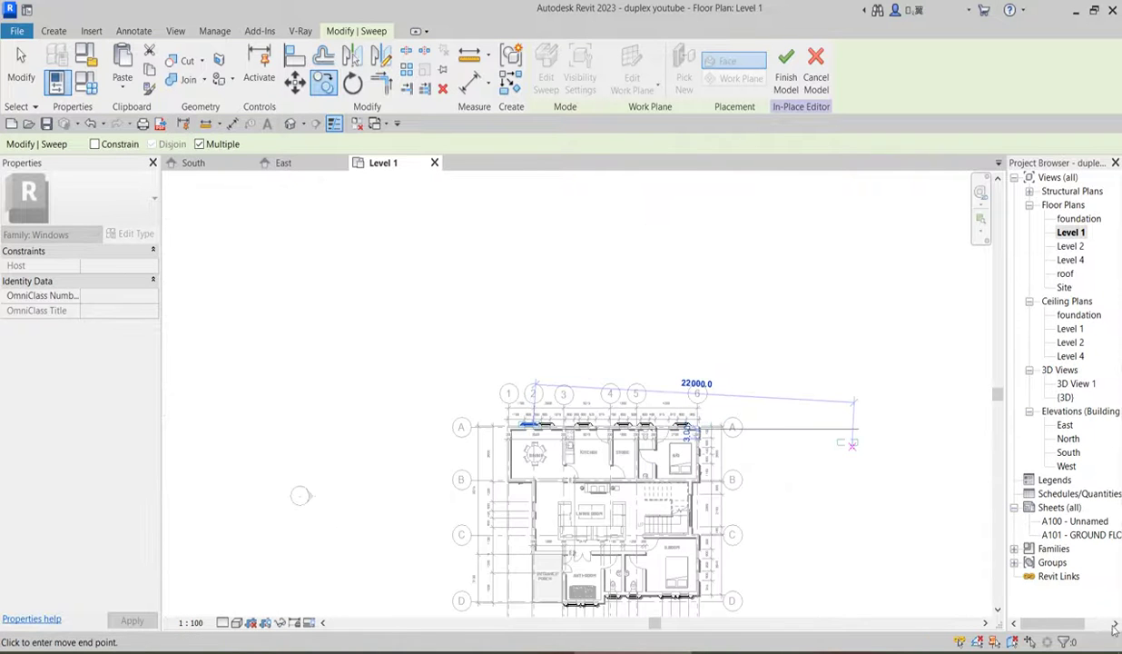
key("Escape")
Copy the surround once more from the window's end toward the east wall corner
scroll(799, 509, "up", 2)
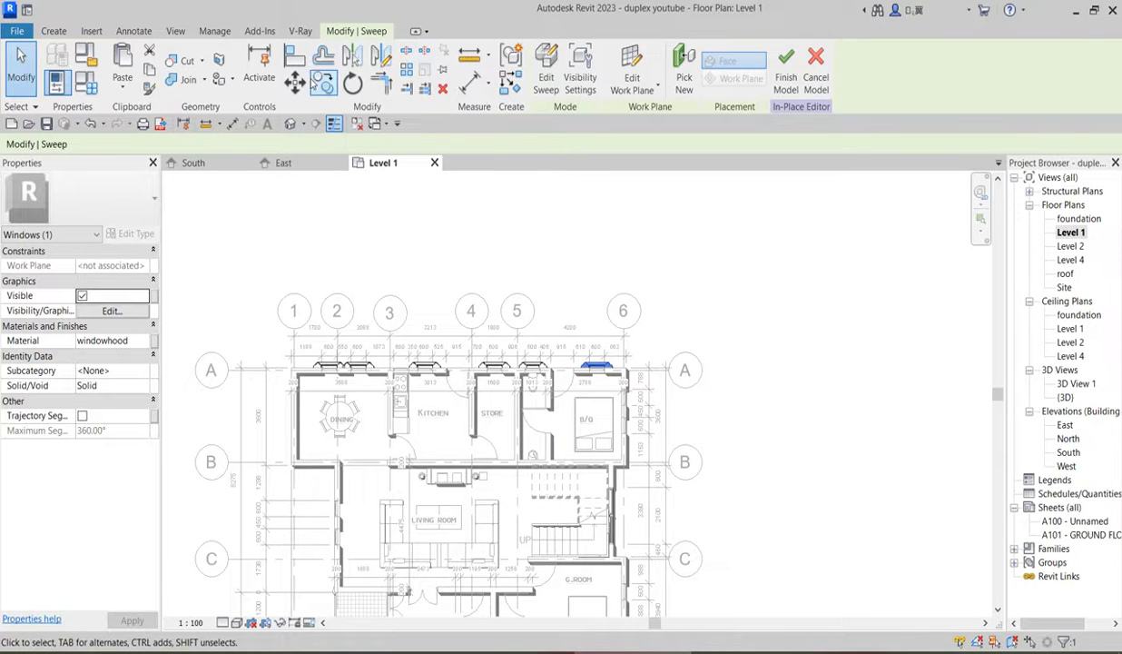
left_click(320, 82)
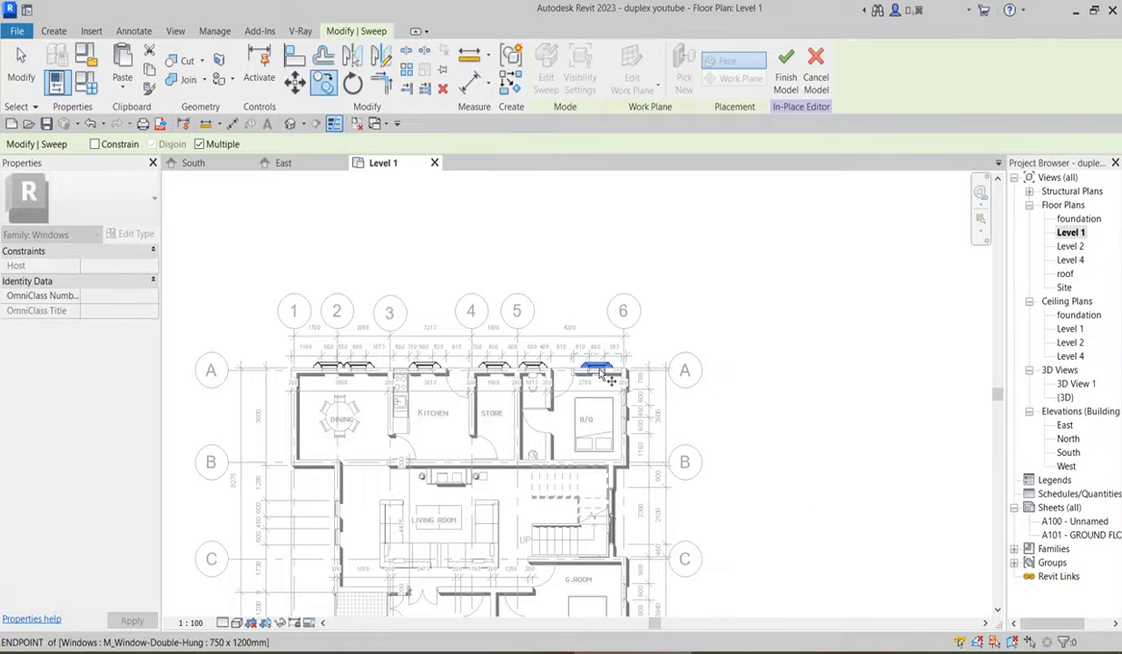
scroll(606, 376, "up", 4)
left_click(569, 364)
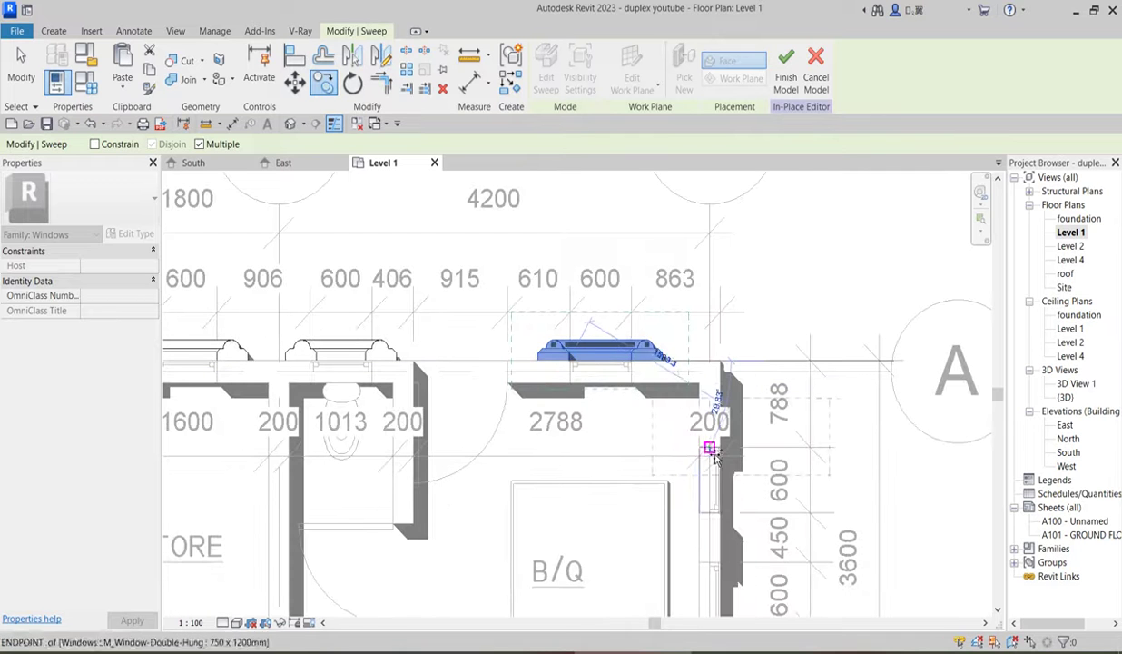
scroll(729, 459, "up", 3)
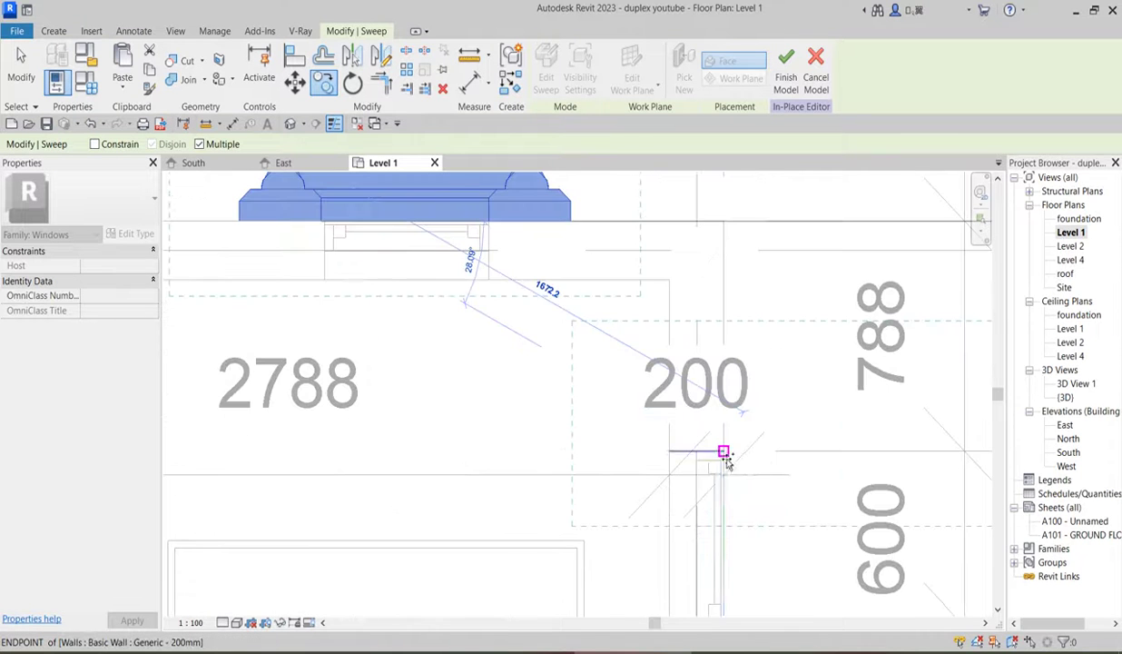
scroll(635, 409, "down", 5)
right_click(545, 392)
left_click(594, 404)
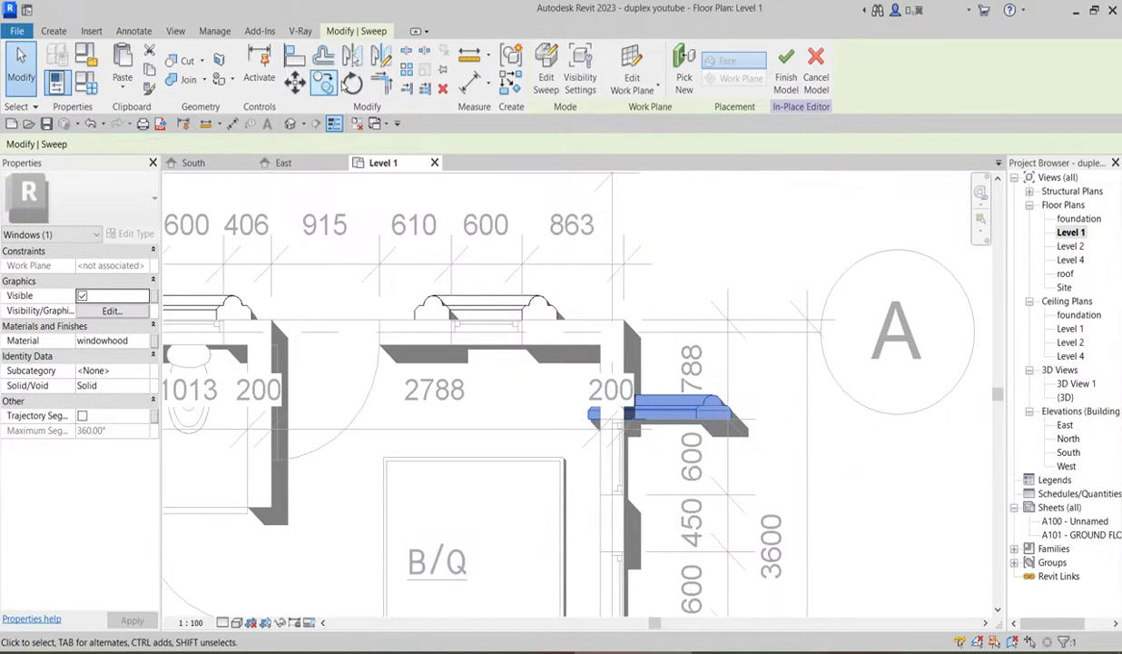
Rotate the corner surround 90° about its corner, without copying, onto the east wall
left_click(353, 84)
scroll(681, 434, "up", 2)
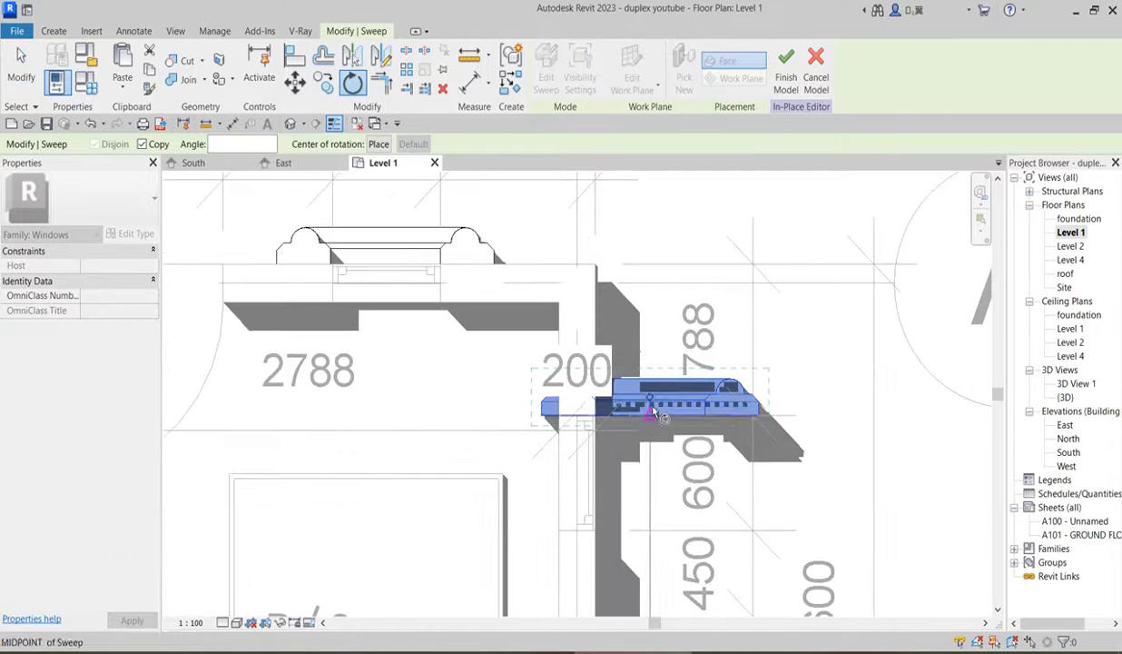
left_click_drag(652, 399, 595, 415)
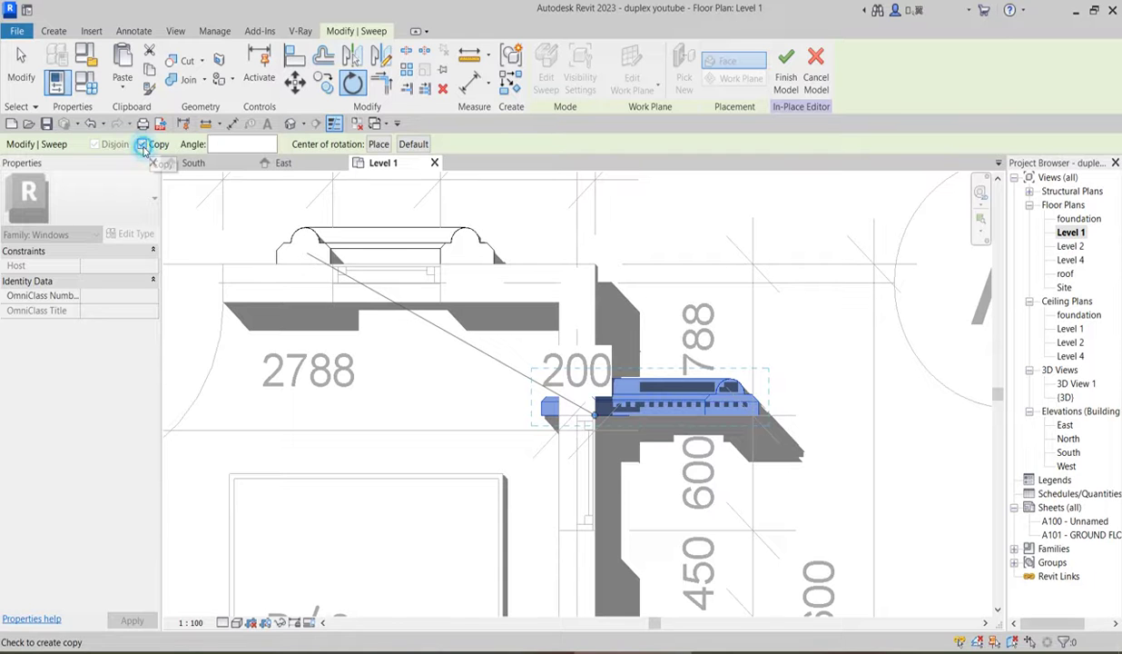
left_click(142, 145)
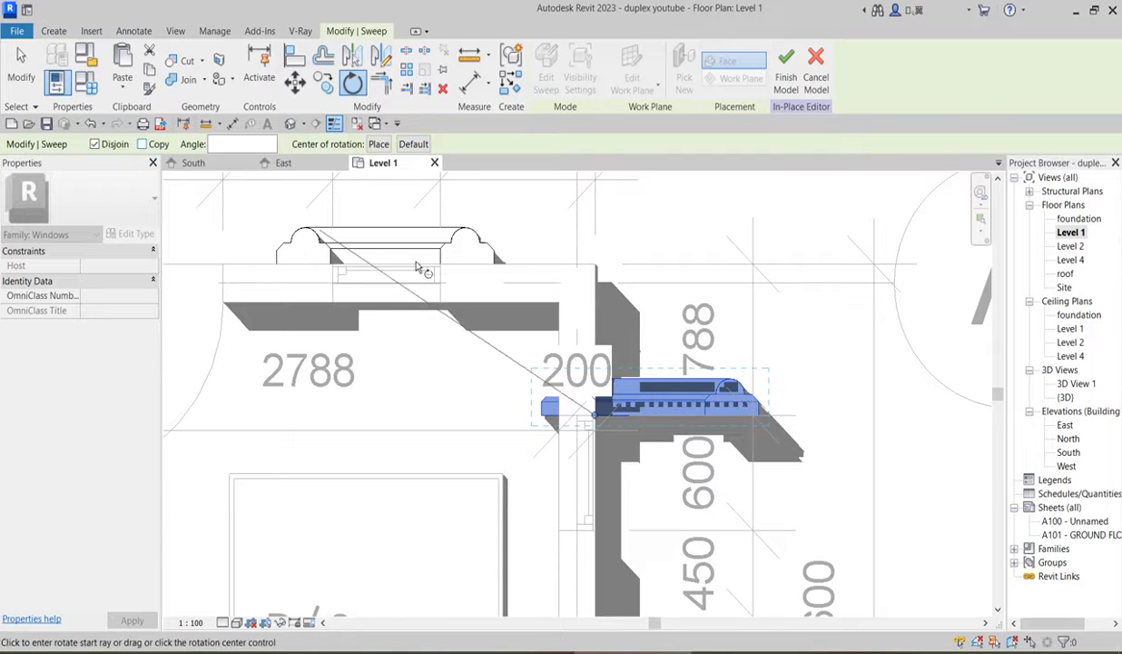
left_click(759, 420)
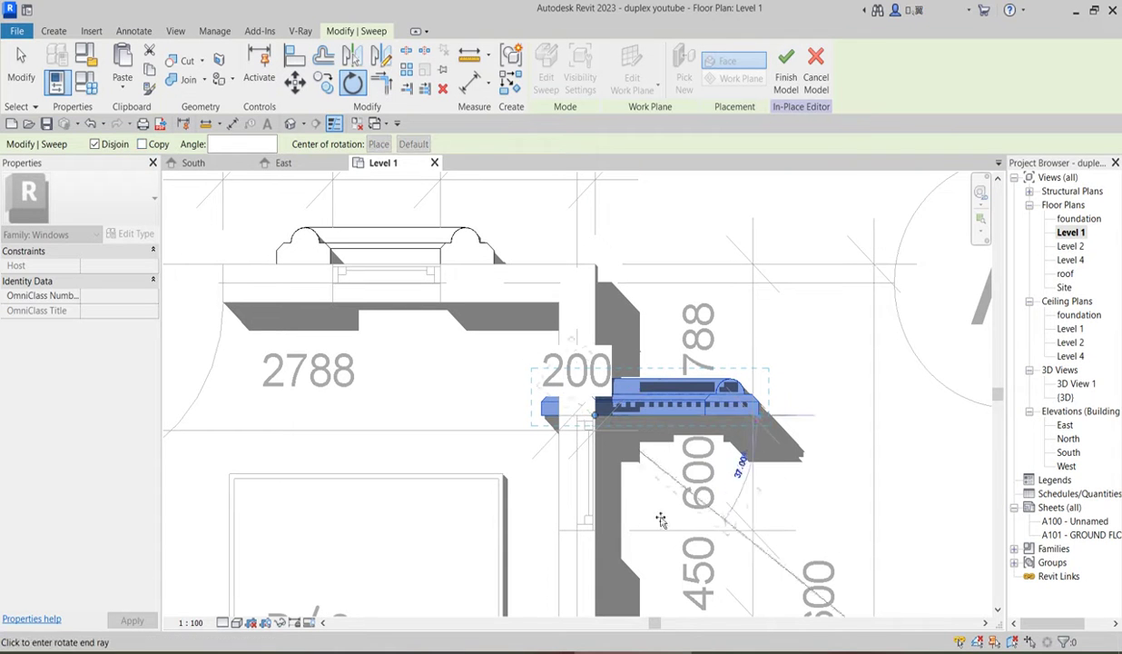
left_click(595, 533)
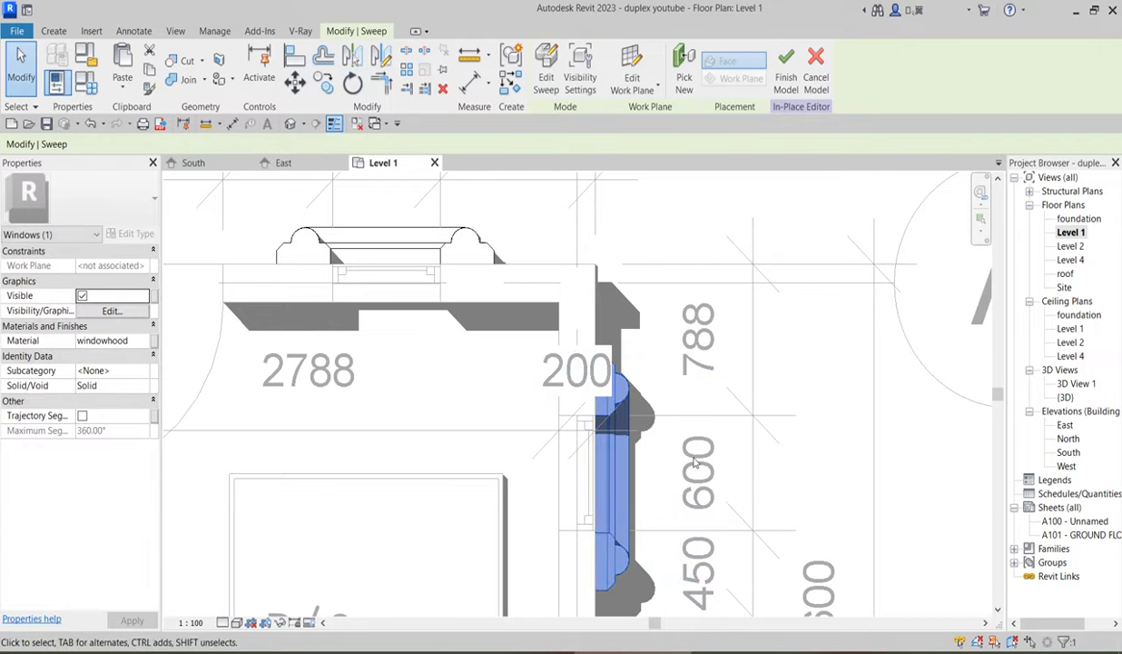
Select the rotated surround sweep and start copying it from the window's end
key("Escape")
scroll(750, 395, "down", 5)
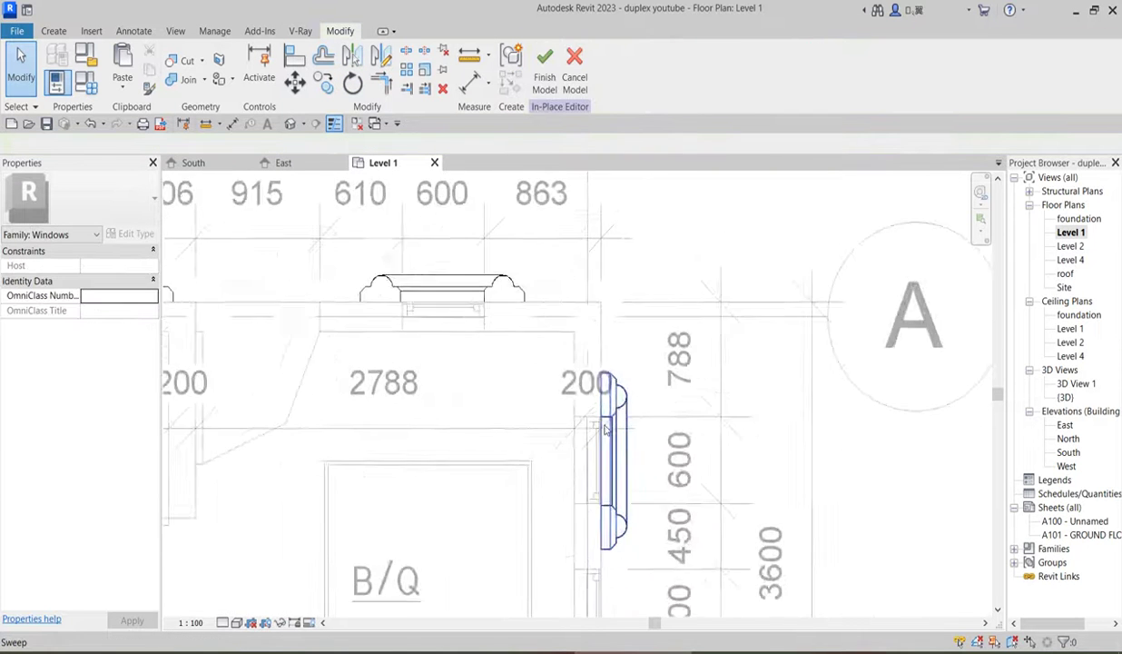
scroll(613, 467, "down", 3)
scroll(612, 458, "up", 3)
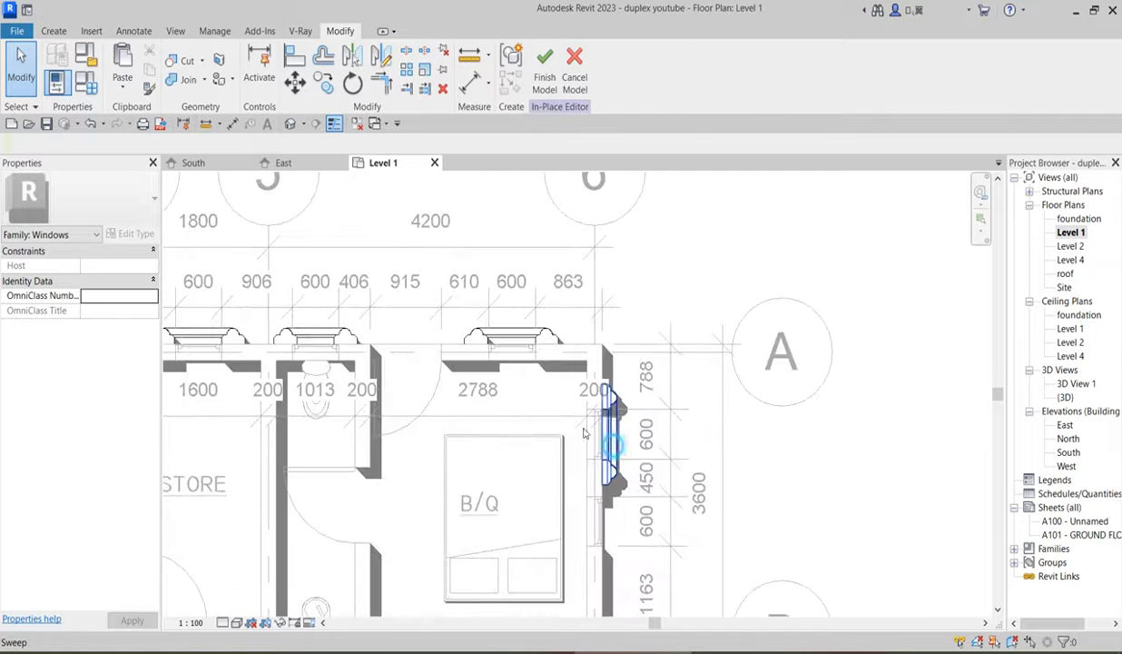
left_click(611, 443)
left_click(325, 88)
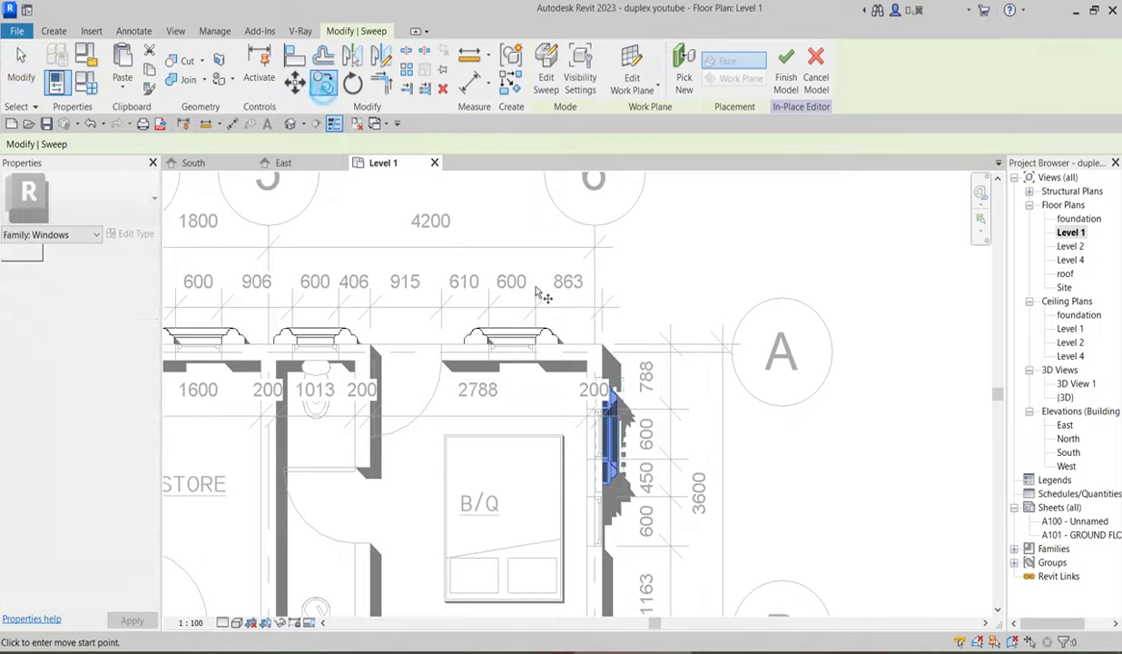
scroll(596, 420, "up", 3)
left_click(592, 416)
Cancel the running command and zoom out to show the whole Level 1 plan
scroll(595, 419, "down", 5)
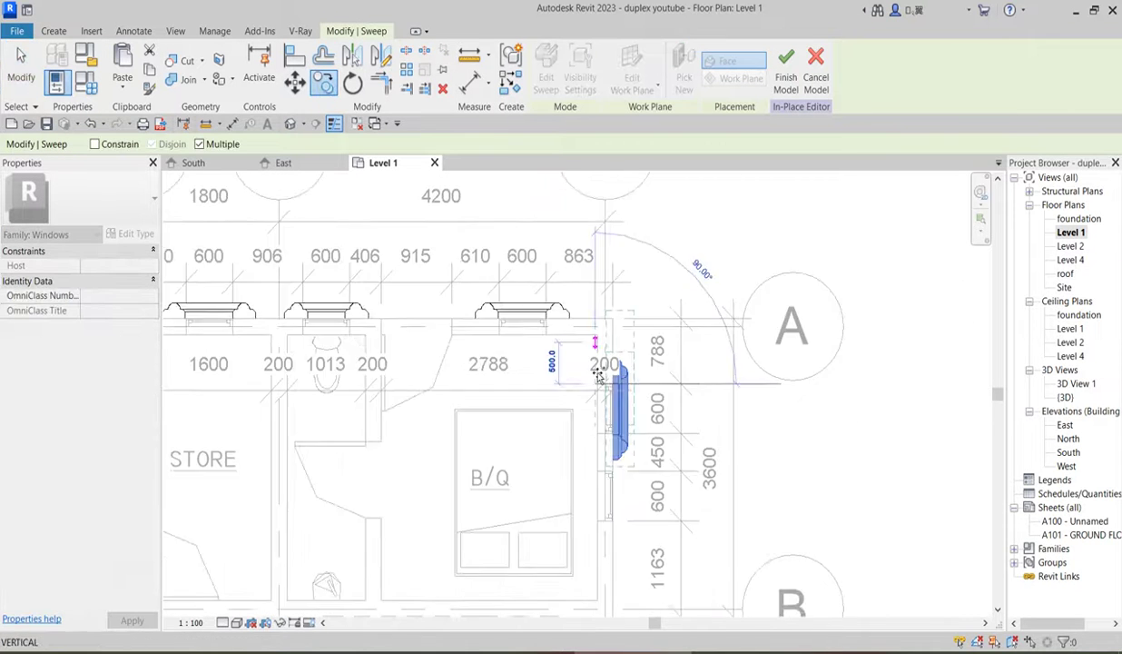
scroll(626, 451, "down", 2)
scroll(635, 490, "up", 6)
scroll(551, 352, "up", 1)
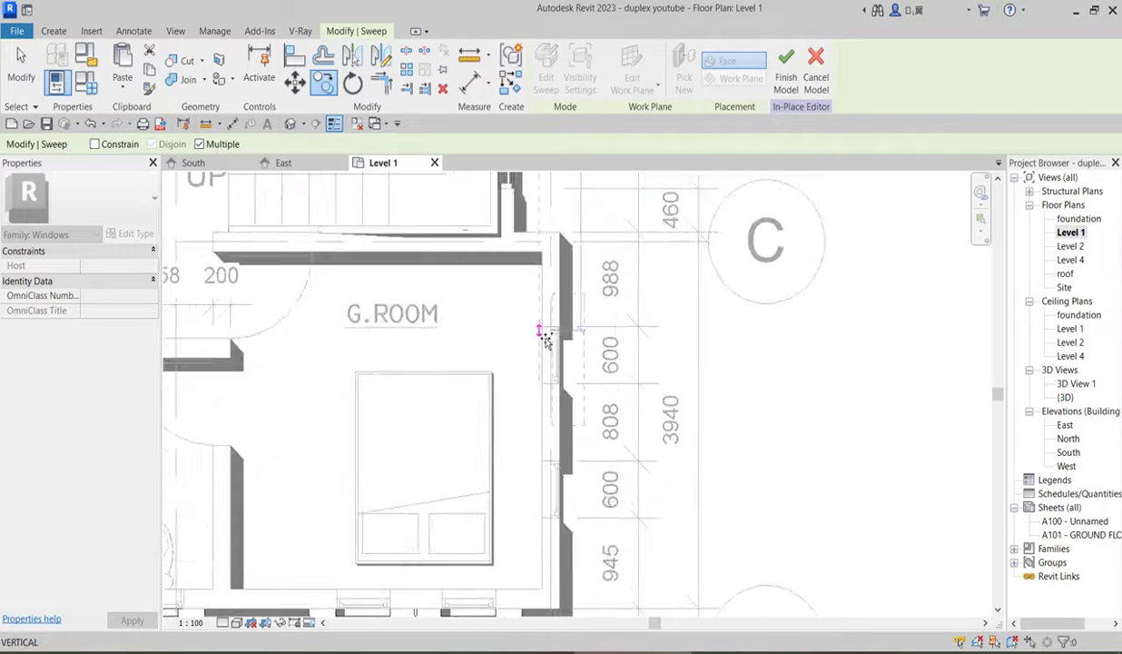
scroll(551, 336, "up", 2)
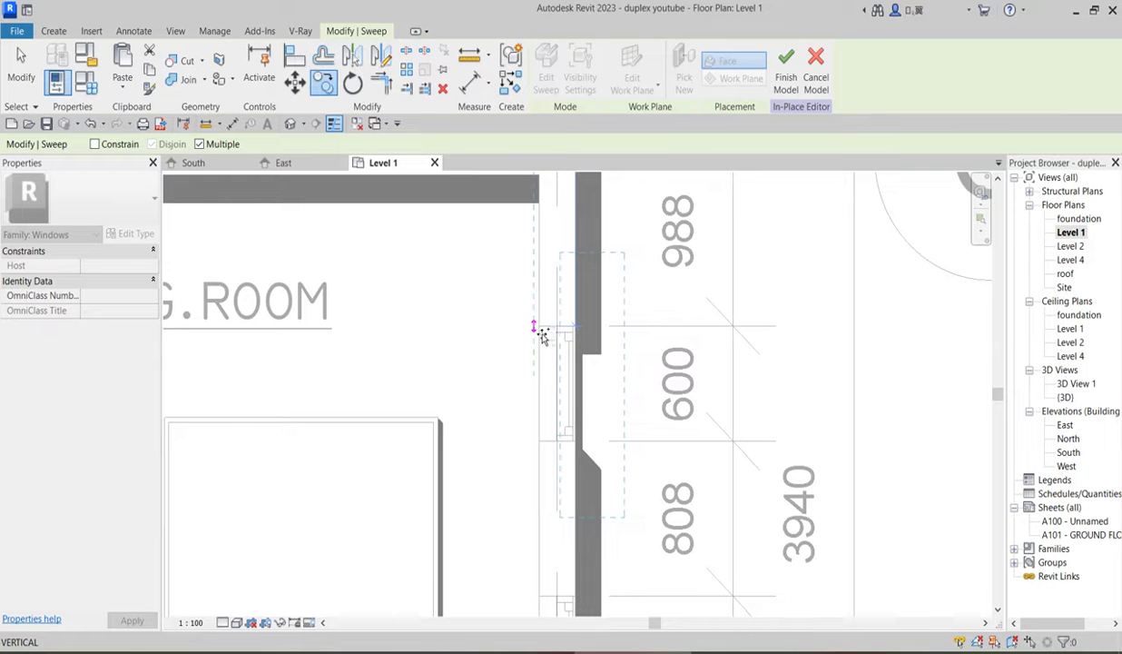
scroll(543, 336, "up", 2)
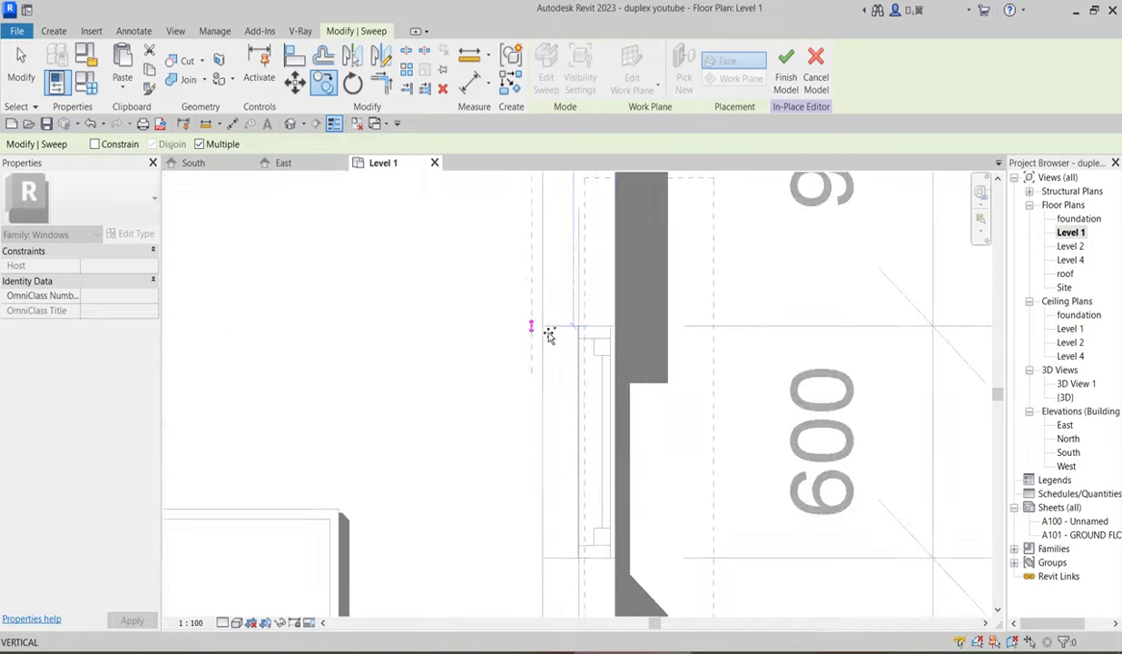
scroll(545, 334, "down", 3)
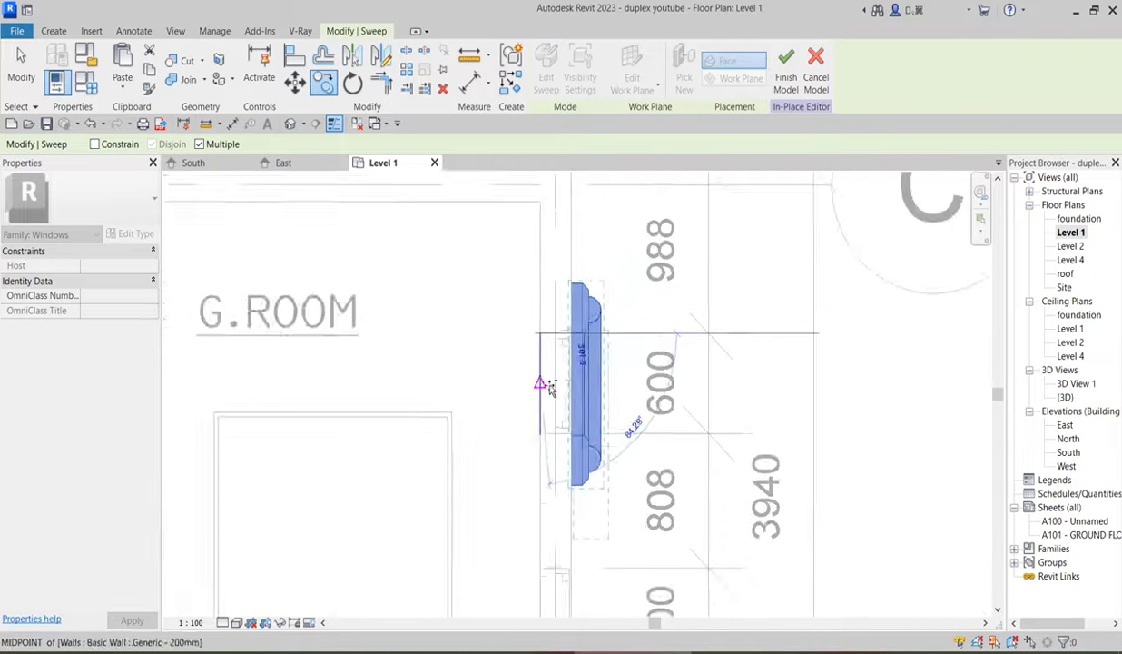
scroll(548, 390, "down", 1)
scroll(542, 509, "up", 3)
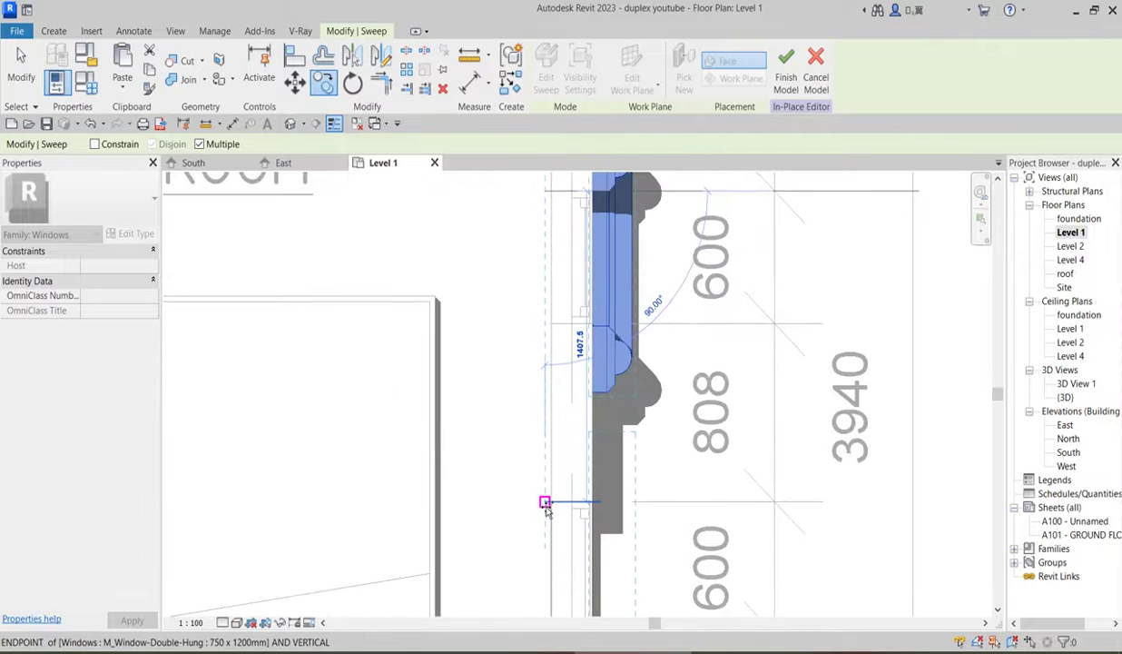
scroll(544, 509, "down", 5)
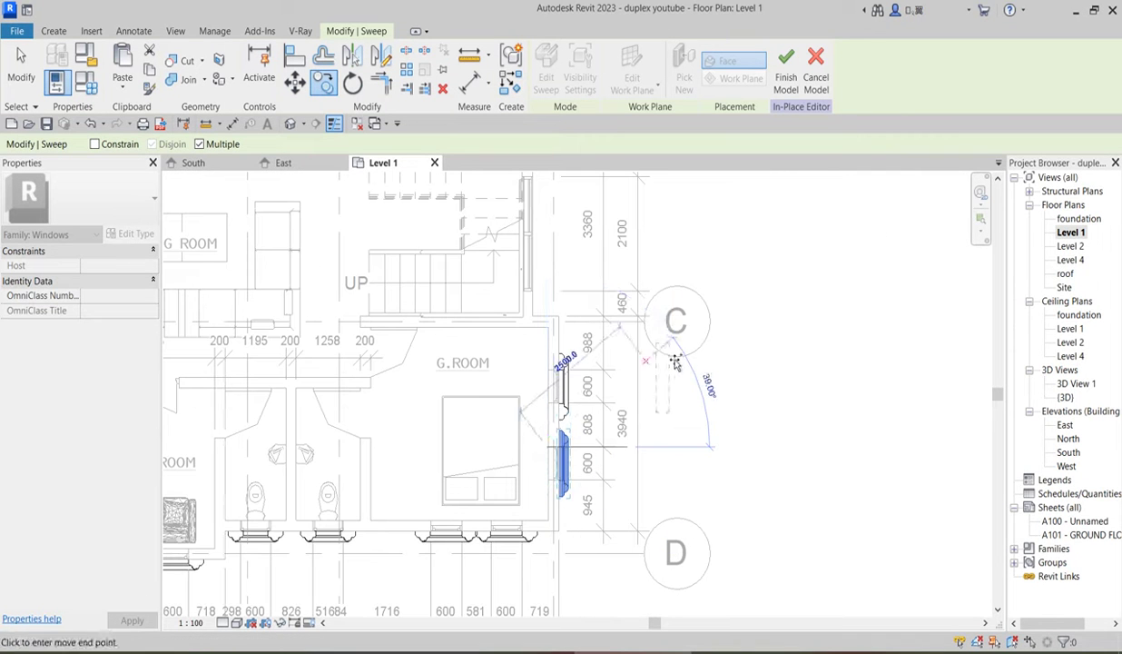
right_click(681, 350)
left_click(713, 357)
Mirror the window surround sweep across a drawn axis
scroll(667, 441, "down", 5)
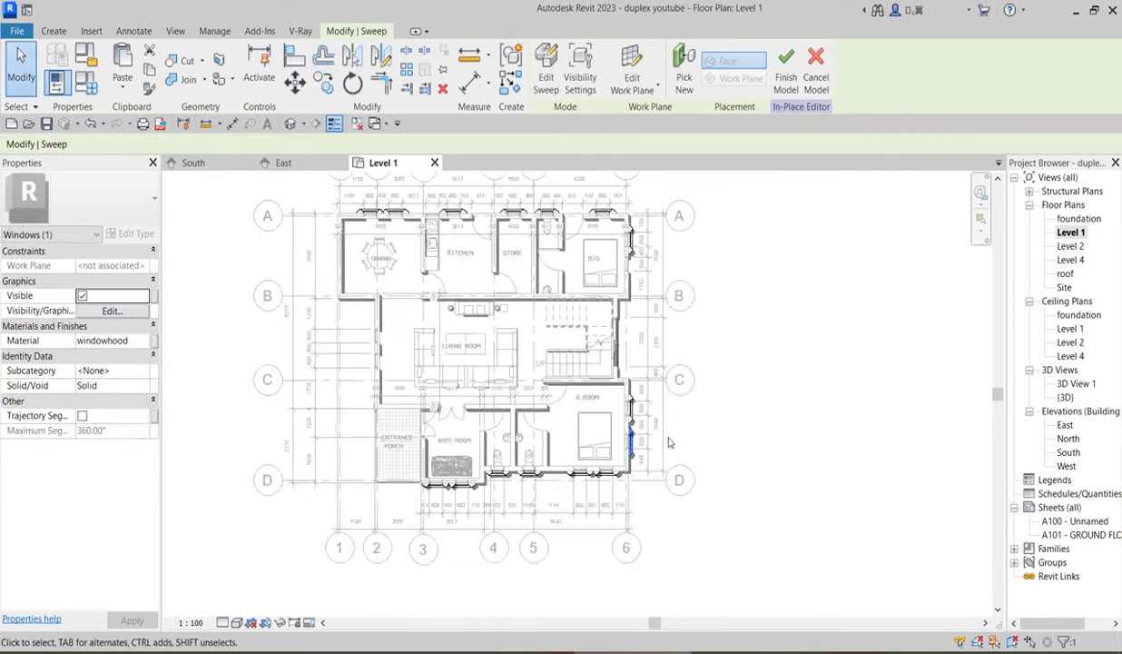
scroll(640, 436, "up", 2)
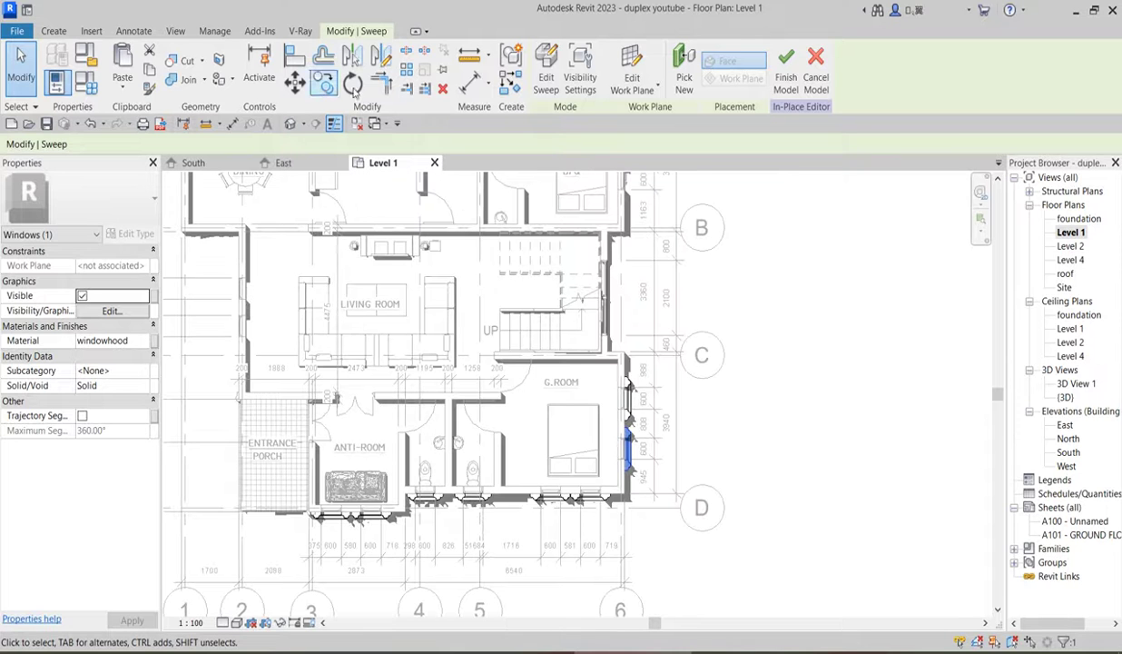
left_click(379, 57)
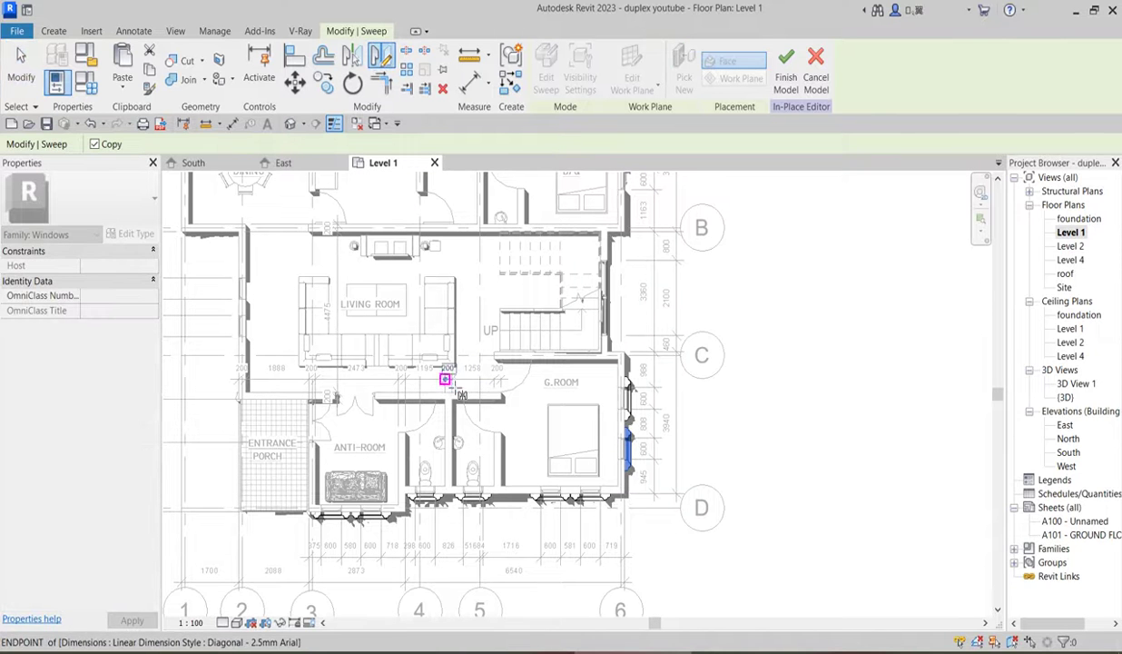
left_click(441, 272)
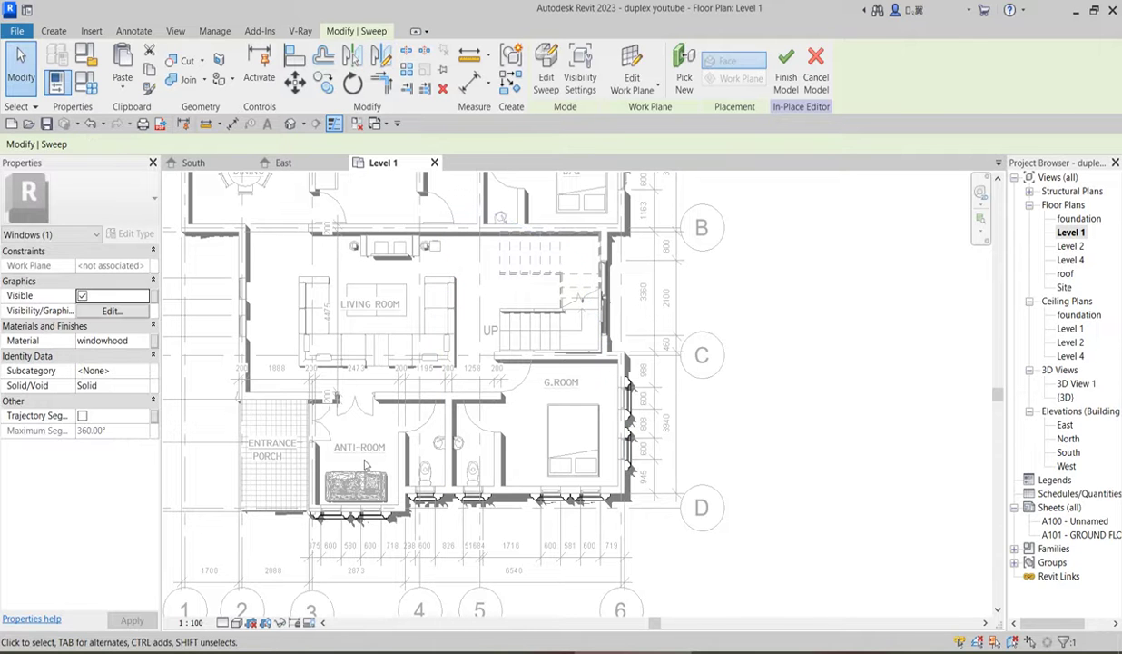
scroll(243, 488, "down", 3)
scroll(339, 468, "up", 2)
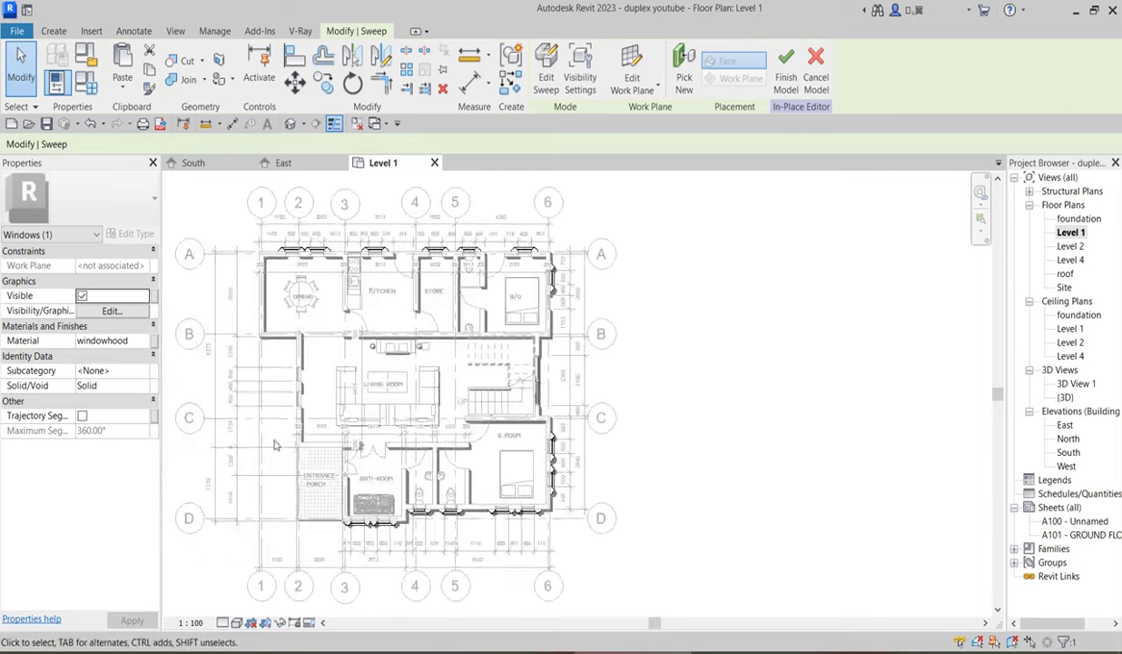
Move the mirrored surround onto the living room's west wall window
left_click(287, 443)
left_click(334, 523)
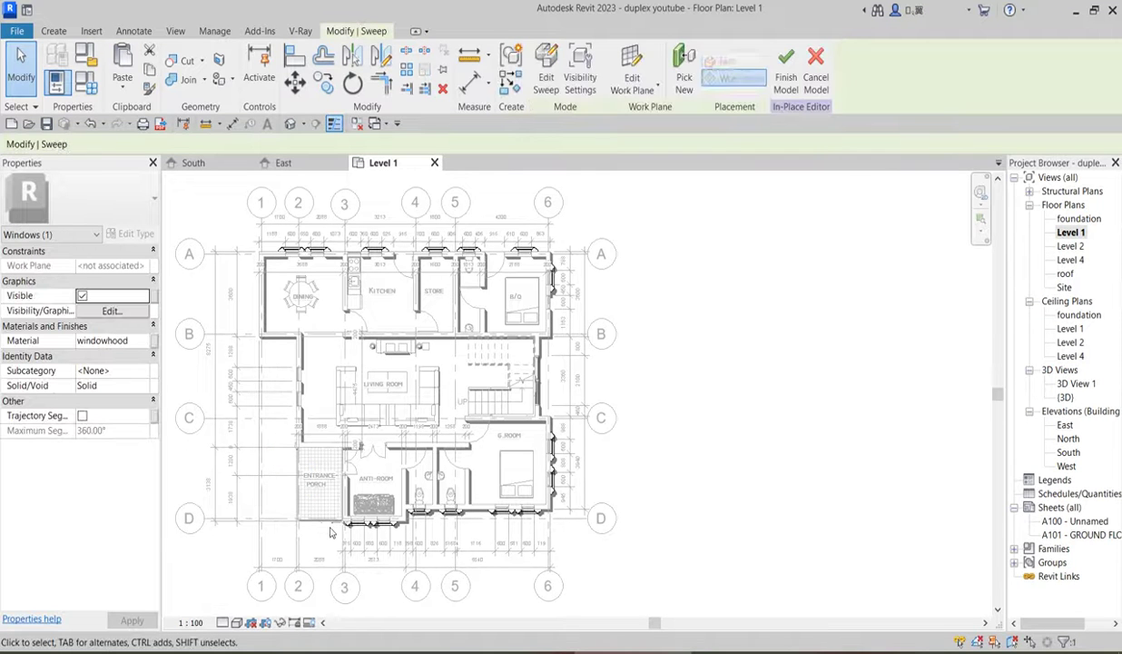
left_click(293, 89)
scroll(300, 383, "up", 2)
left_click(314, 470)
scroll(271, 390, "up", 3)
left_click(294, 296)
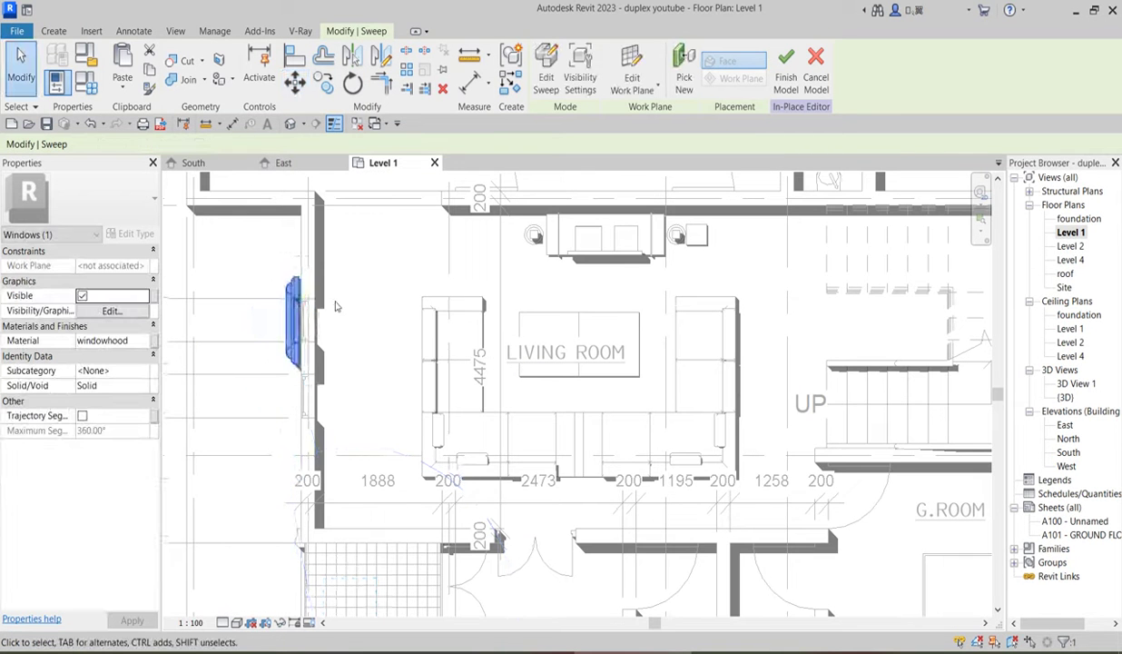
scroll(331, 301, "up", 4)
left_click(341, 343)
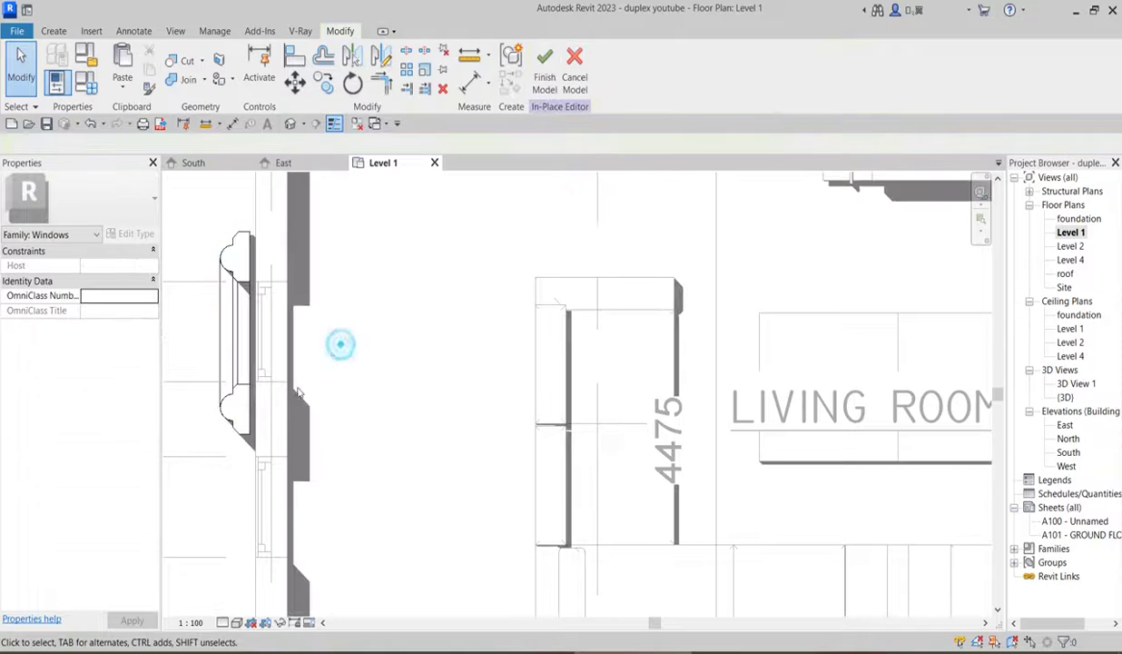
scroll(234, 364, "down", 3)
left_click(221, 345)
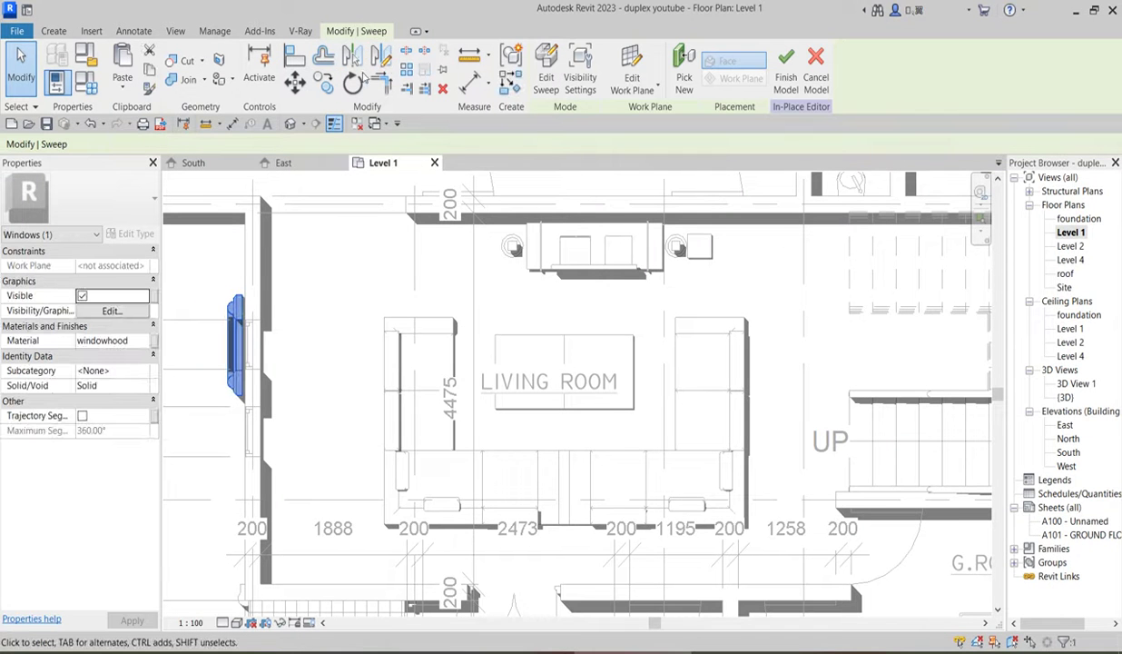
left_click(323, 83)
scroll(255, 318, "up", 2)
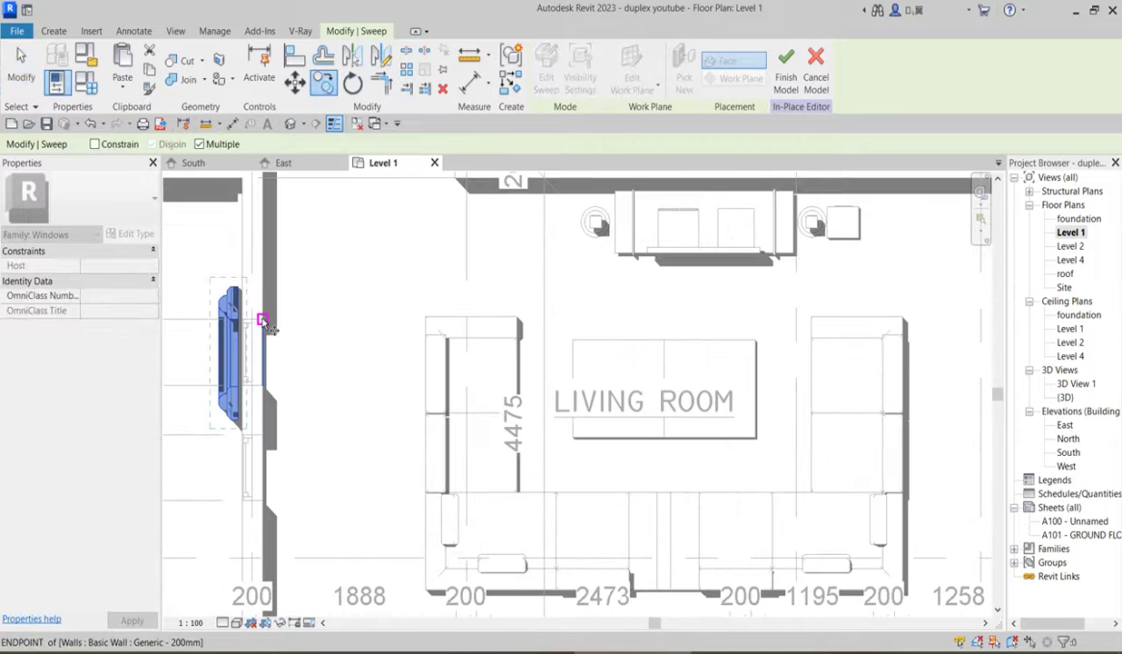
left_click(252, 431)
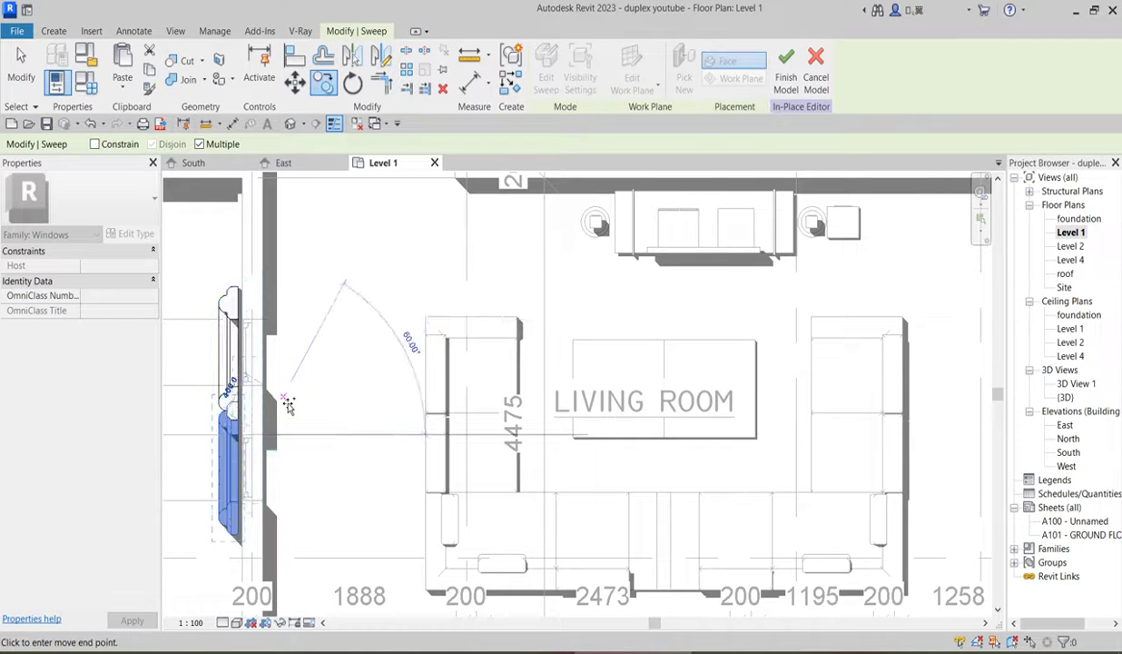
scroll(286, 405, "down", 1)
scroll(287, 404, "down", 4)
scroll(309, 345, "up", 3)
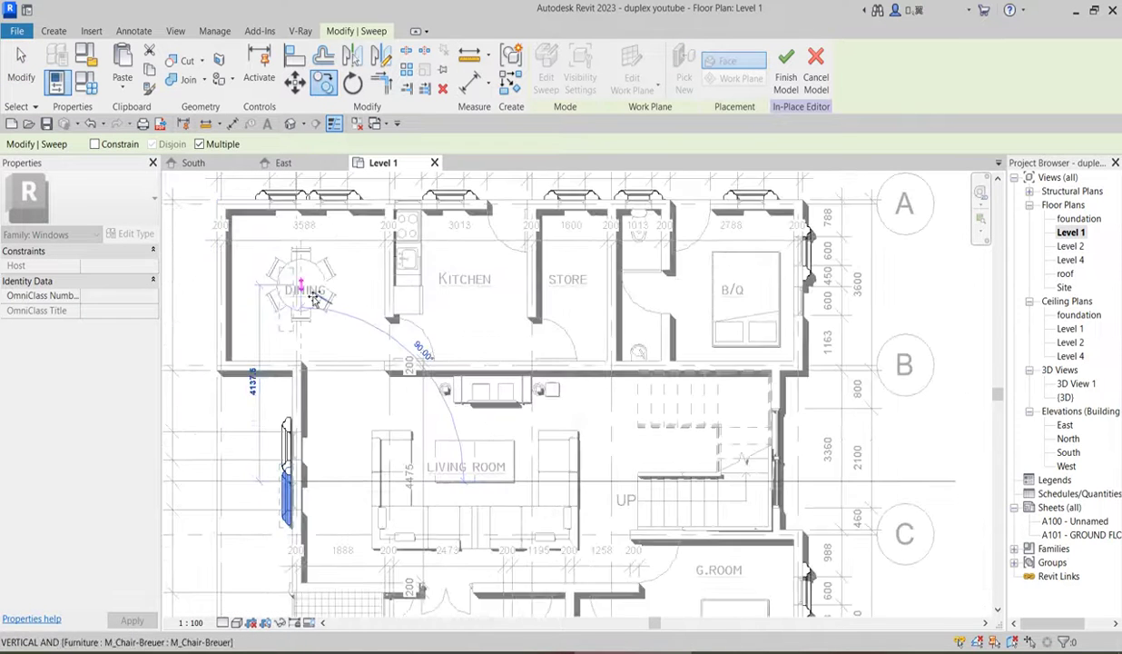
scroll(313, 326, "down", 3)
scroll(301, 472, "up", 3)
scroll(399, 472, "down", 1)
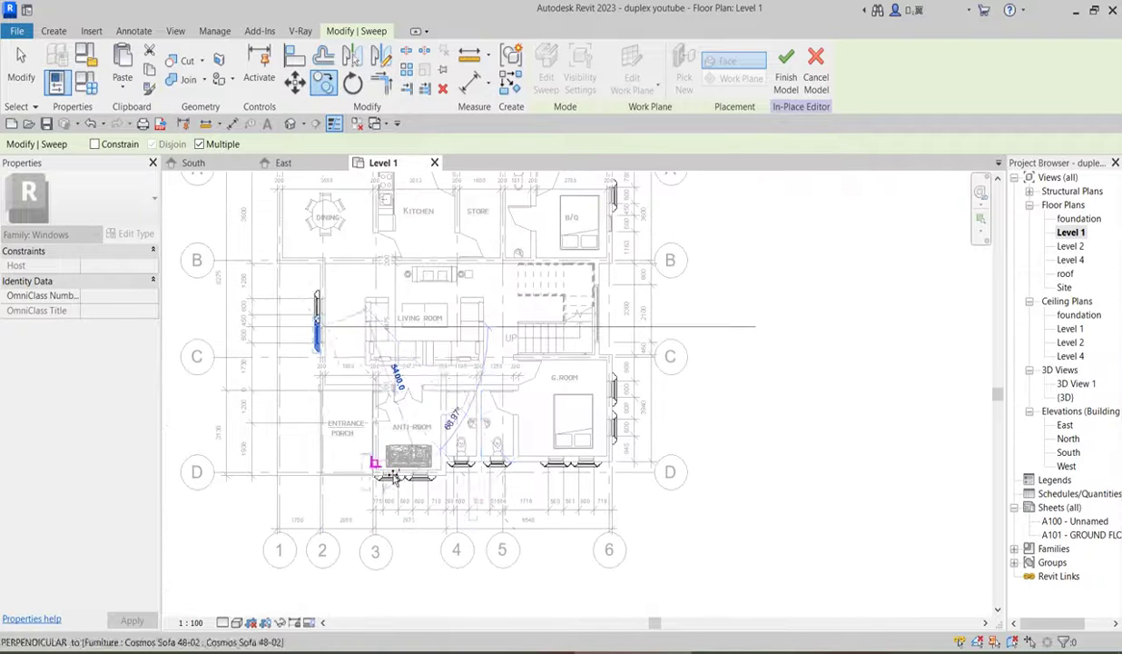
right_click(773, 305)
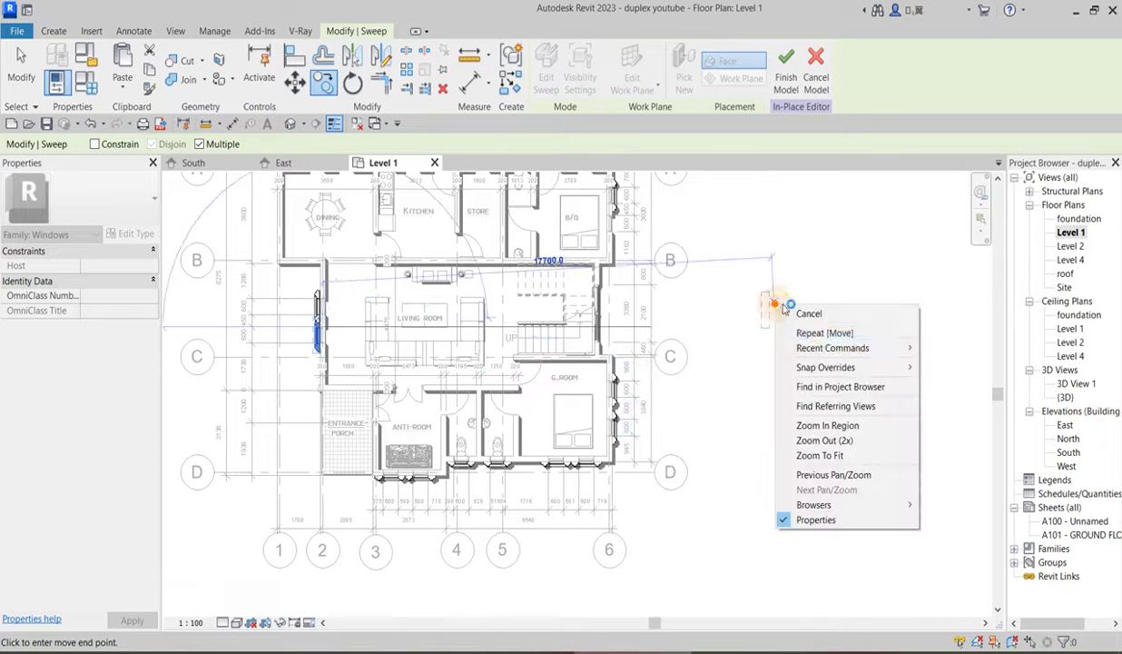
left_click(804, 314)
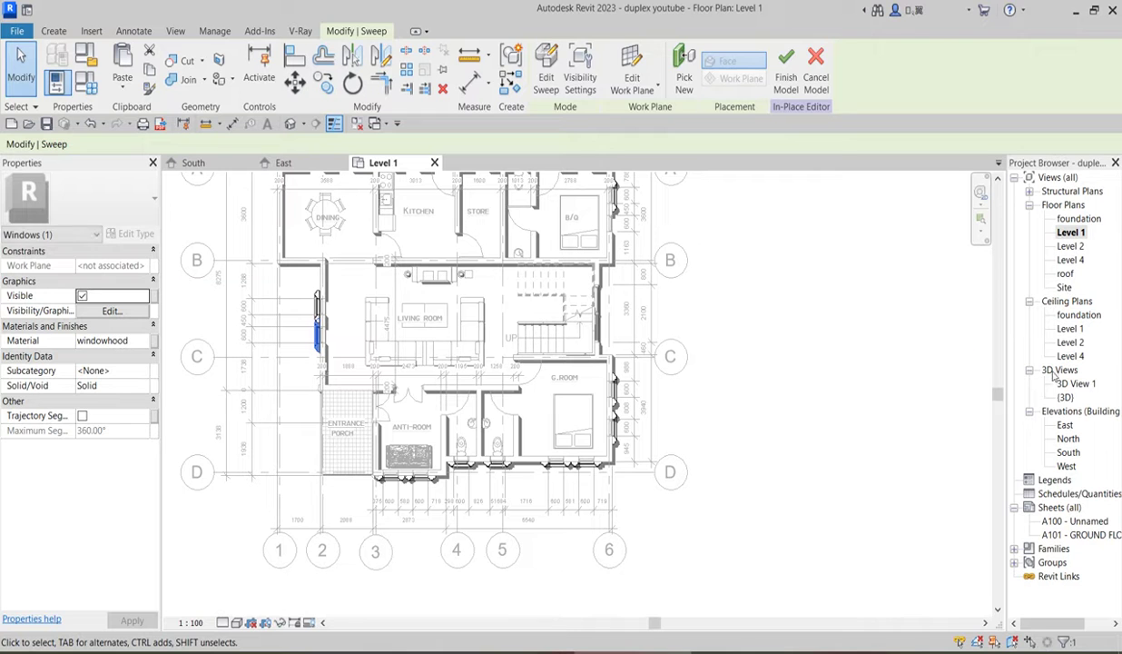
Open the default {3D} view after dismissing the invalid-name error, and zoom to inspect the surrounds
left_click(1066, 398)
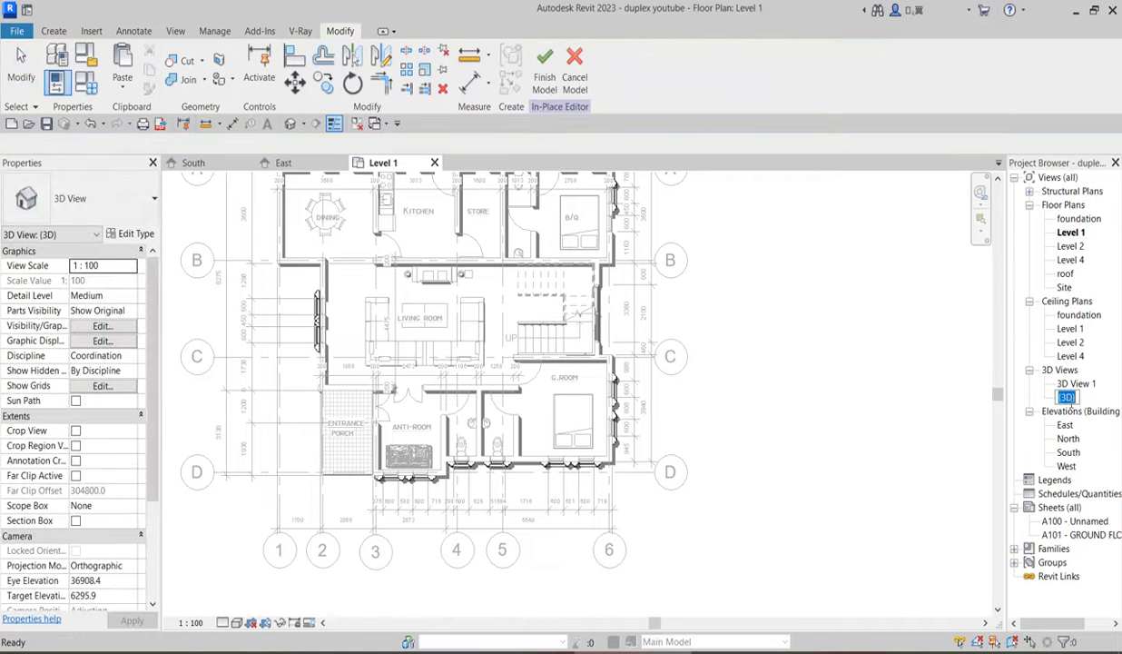
key("Return")
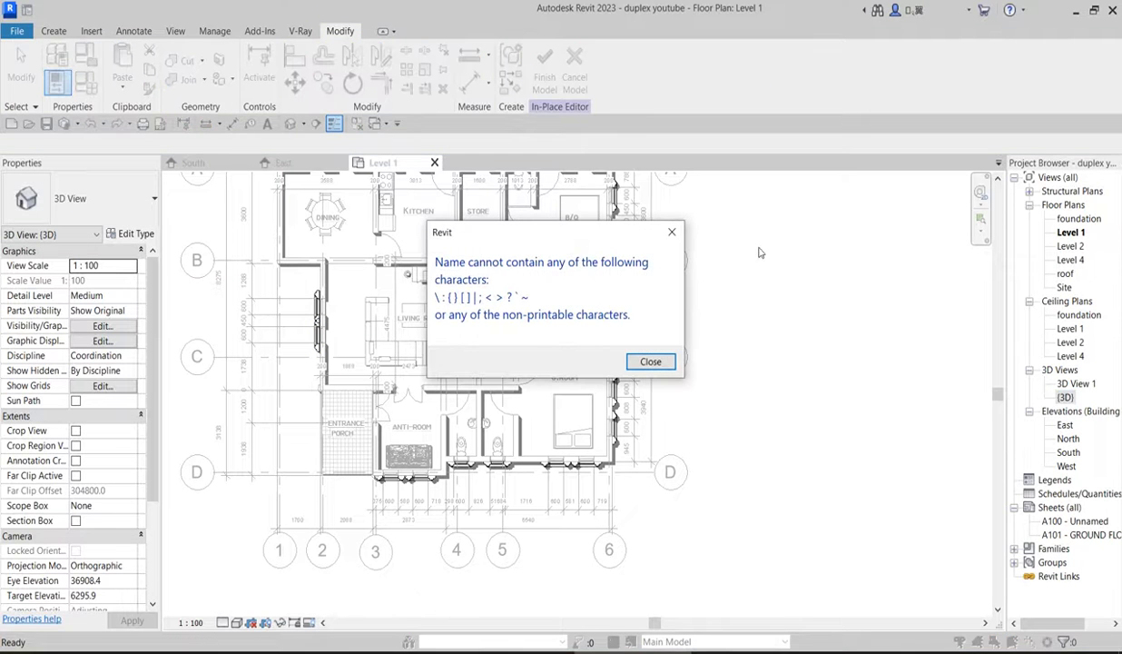
left_click(670, 233)
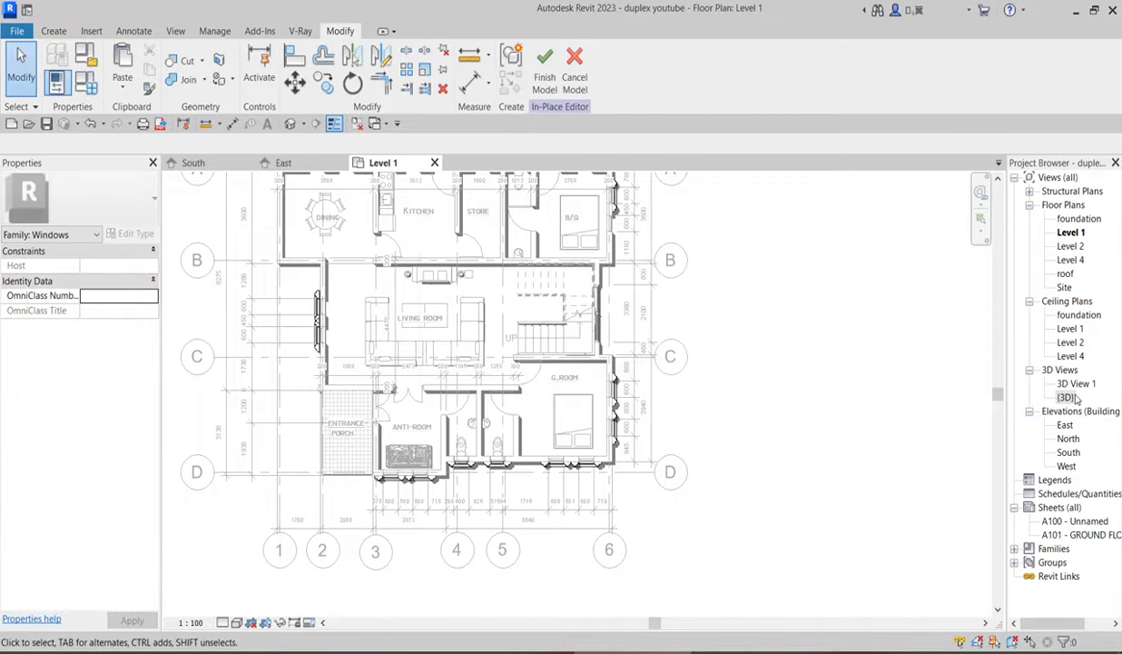
double_click(1066, 398)
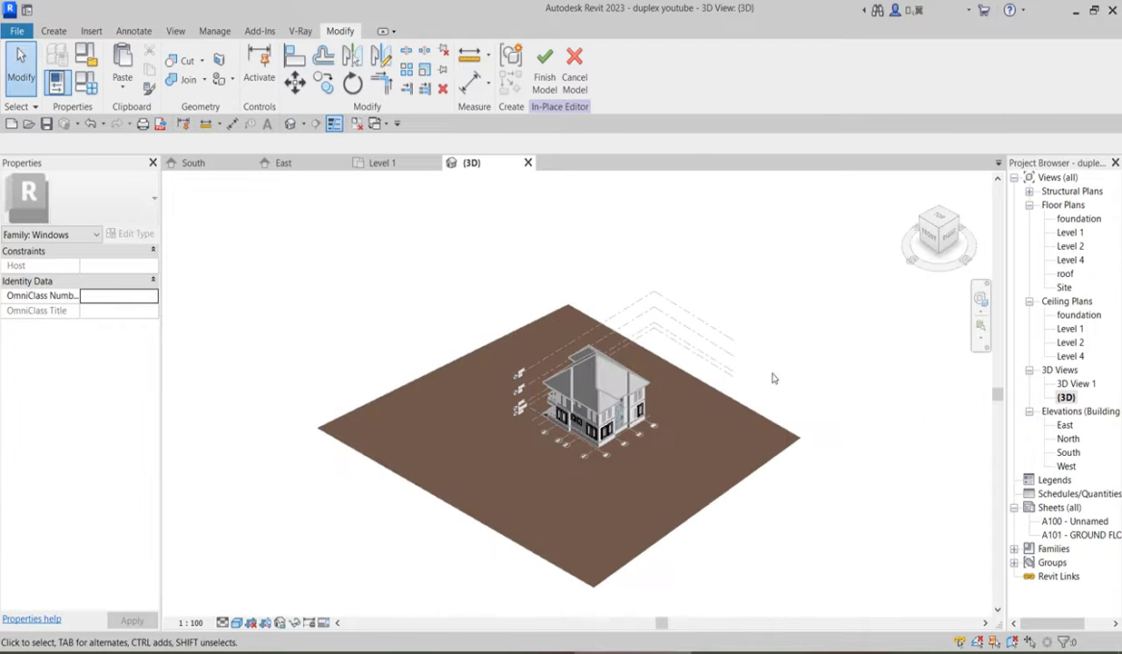
scroll(629, 414, "up", 8)
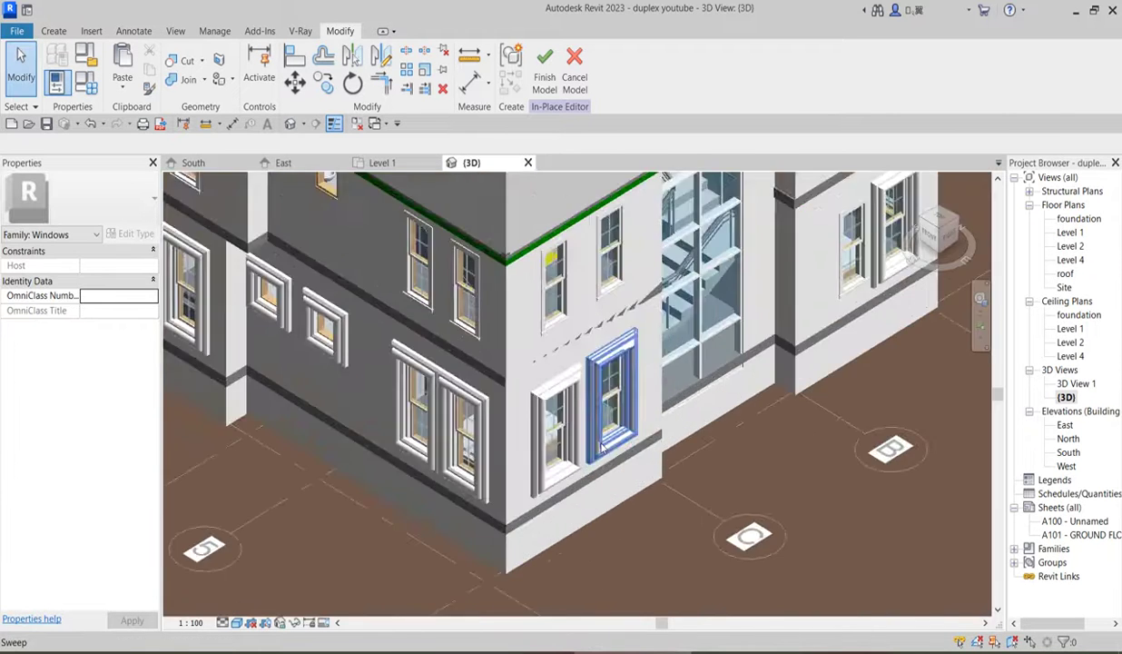
scroll(572, 413, "down", 5)
scroll(590, 363, "up", 5)
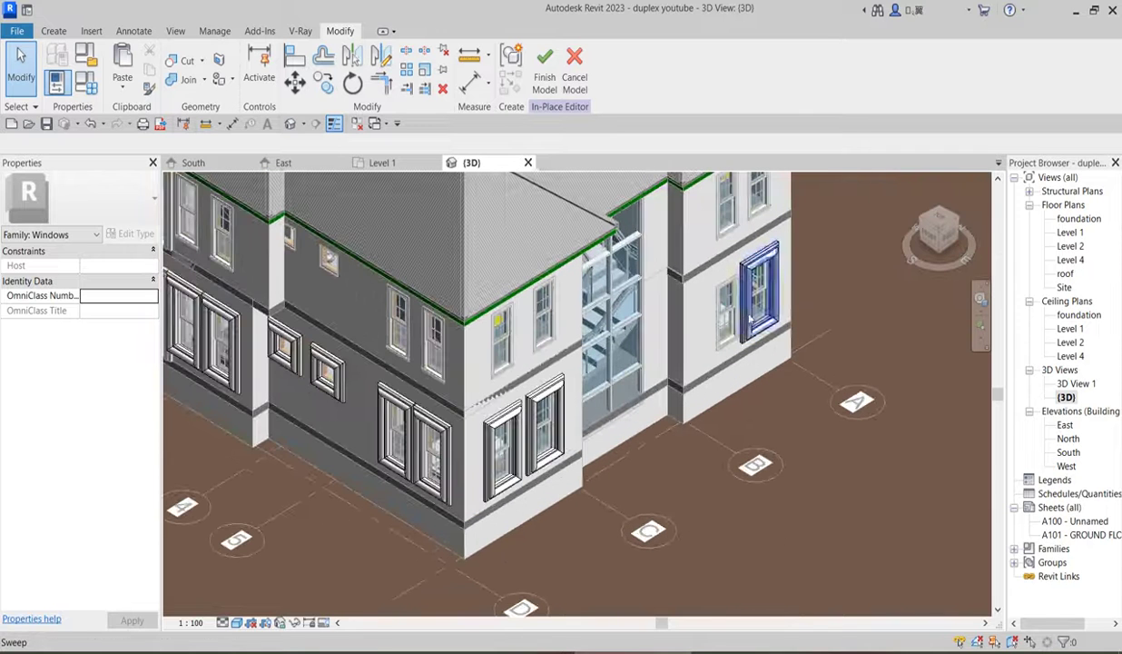
Reopen the Level 1 floor plan
double_click(1070, 233)
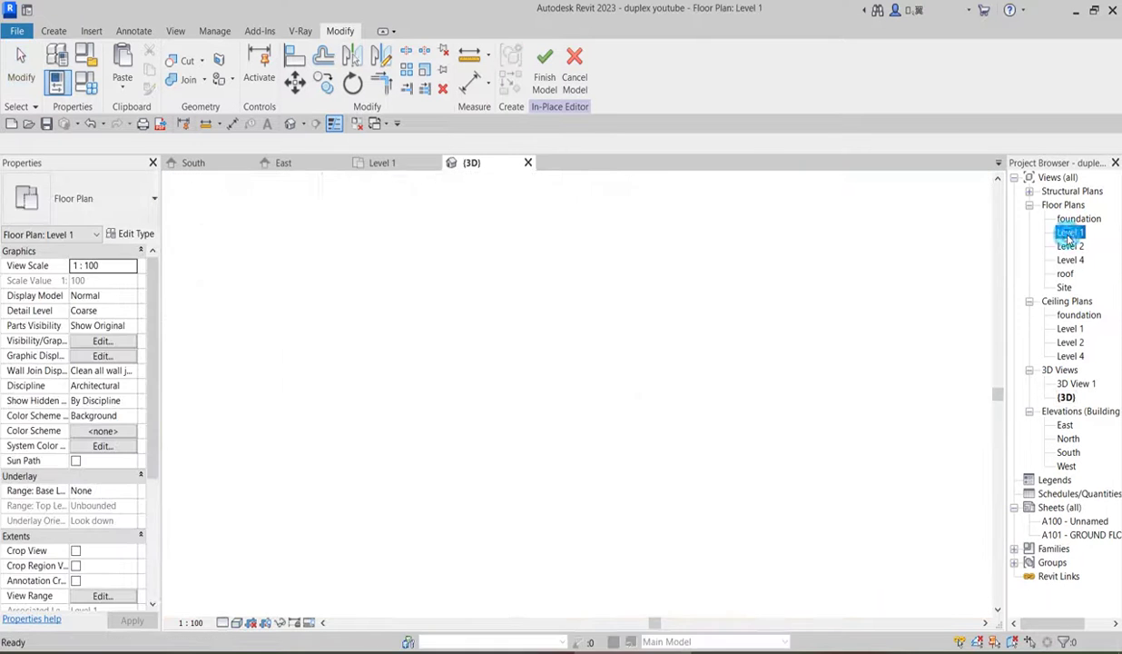
scroll(635, 381, "down", 3)
scroll(617, 337, "up", 5)
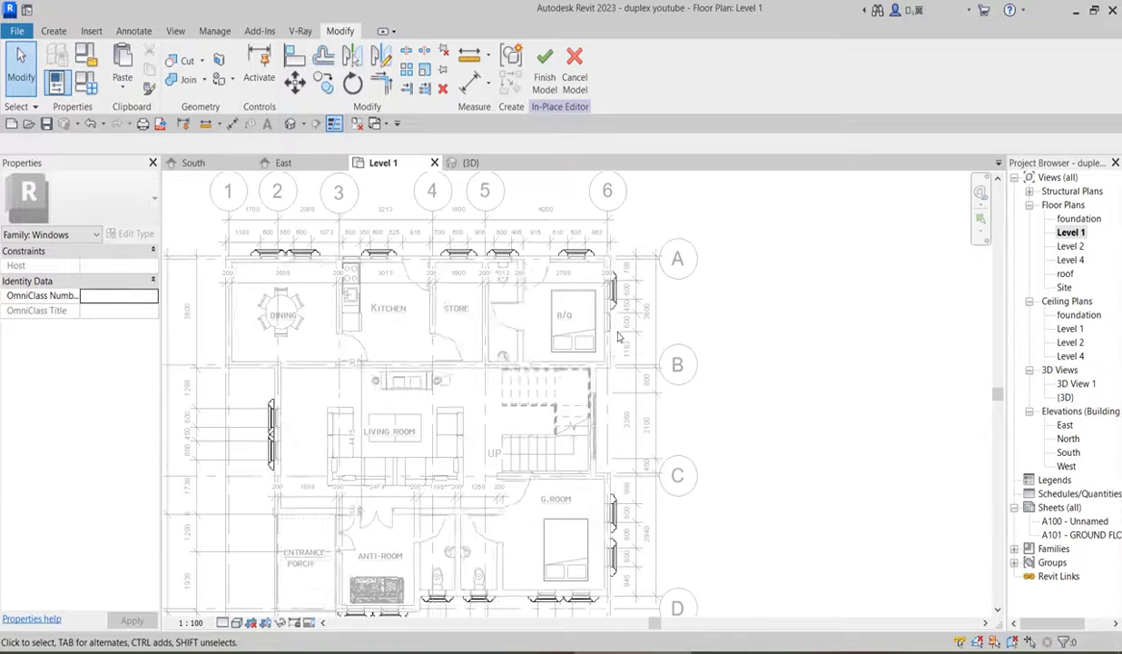
Start copying the B/Q window surround from the window end, then cancel the copy
left_click(614, 284)
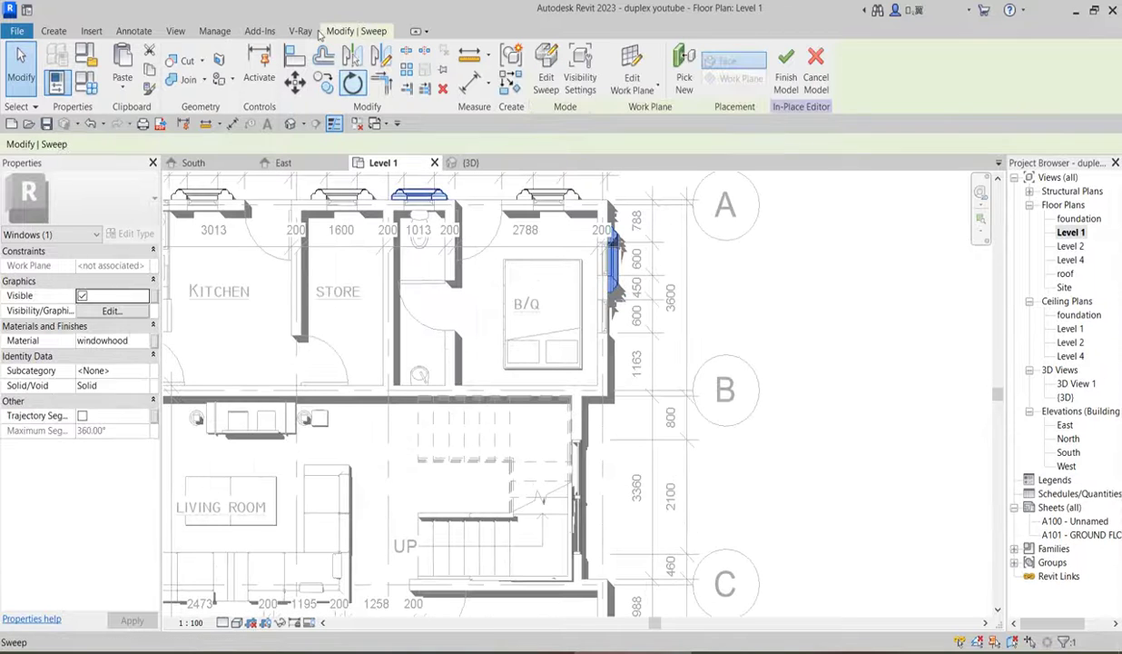
left_click(352, 81)
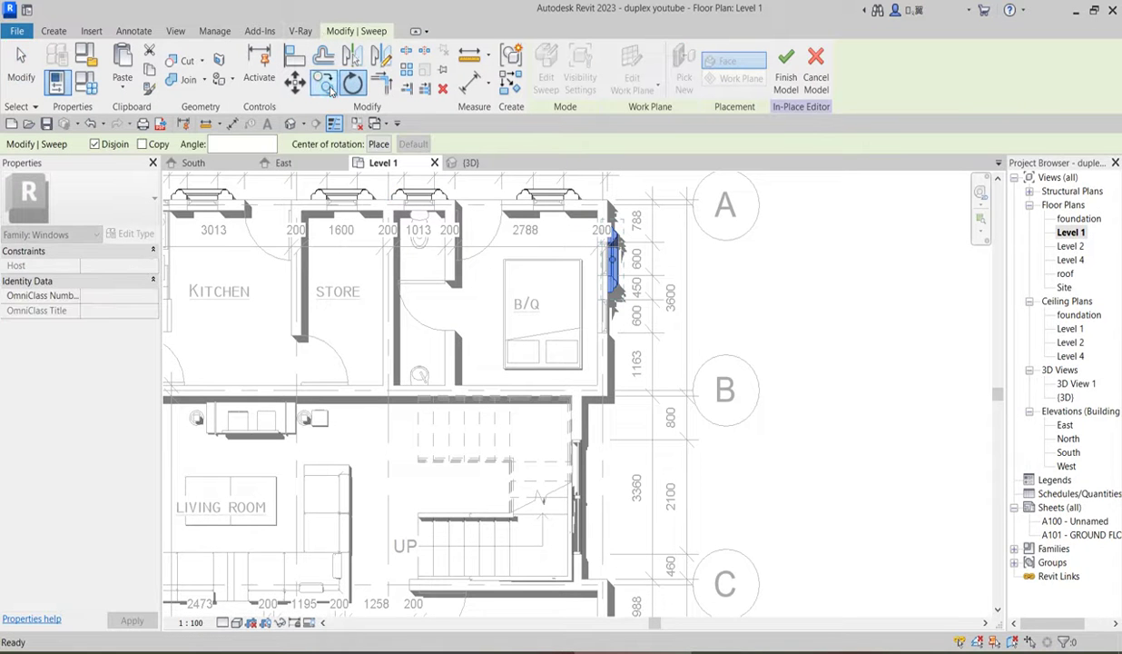
left_click(329, 87)
scroll(581, 229, "up", 5)
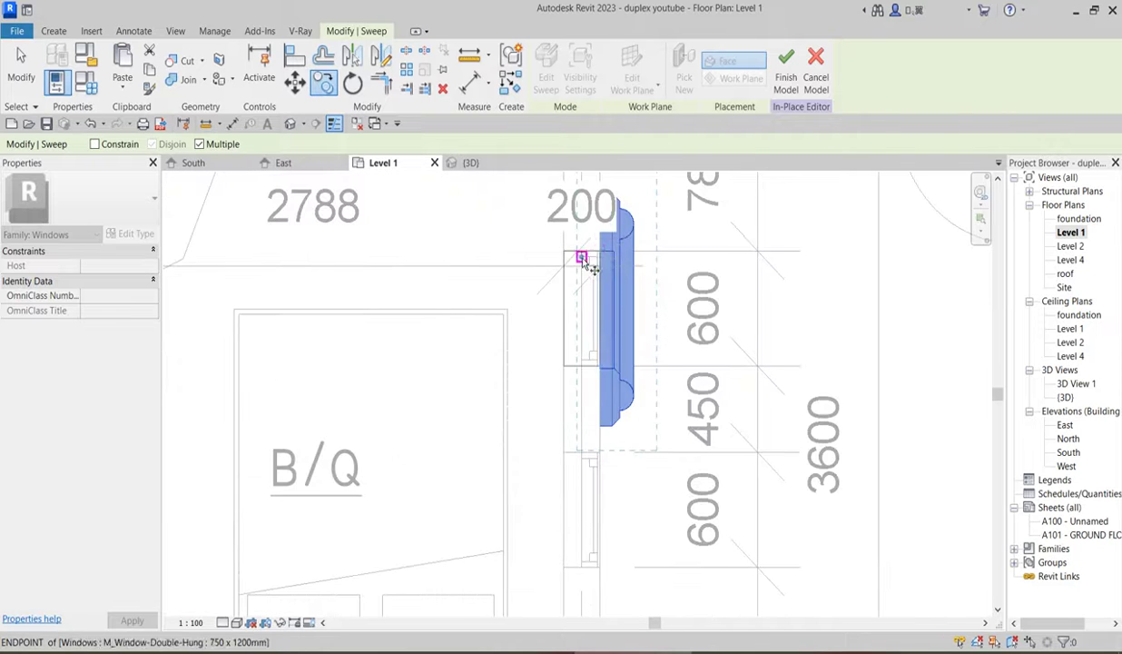
left_click(566, 251)
scroll(570, 451, "down", 4)
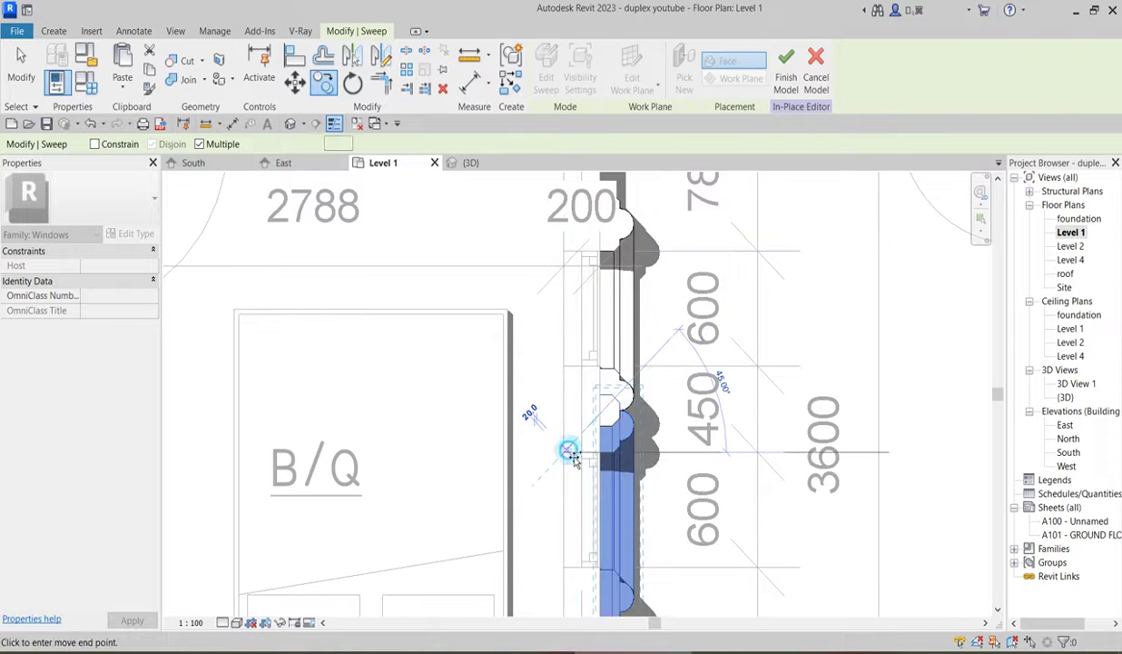
key("Escape")
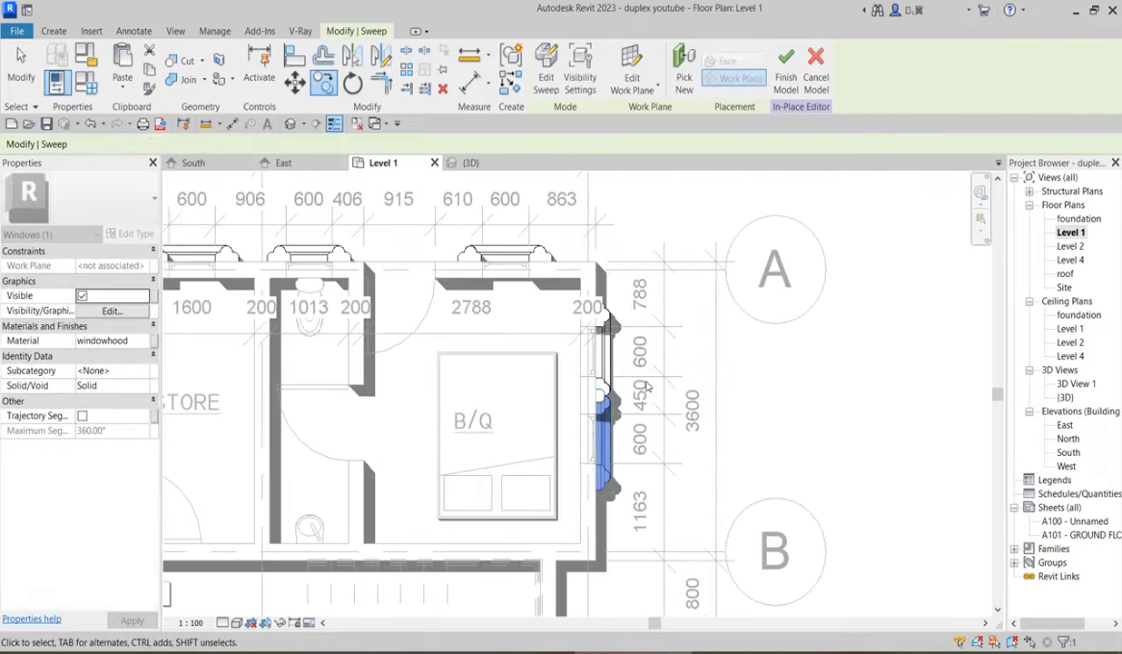
scroll(631, 393, "down", 4)
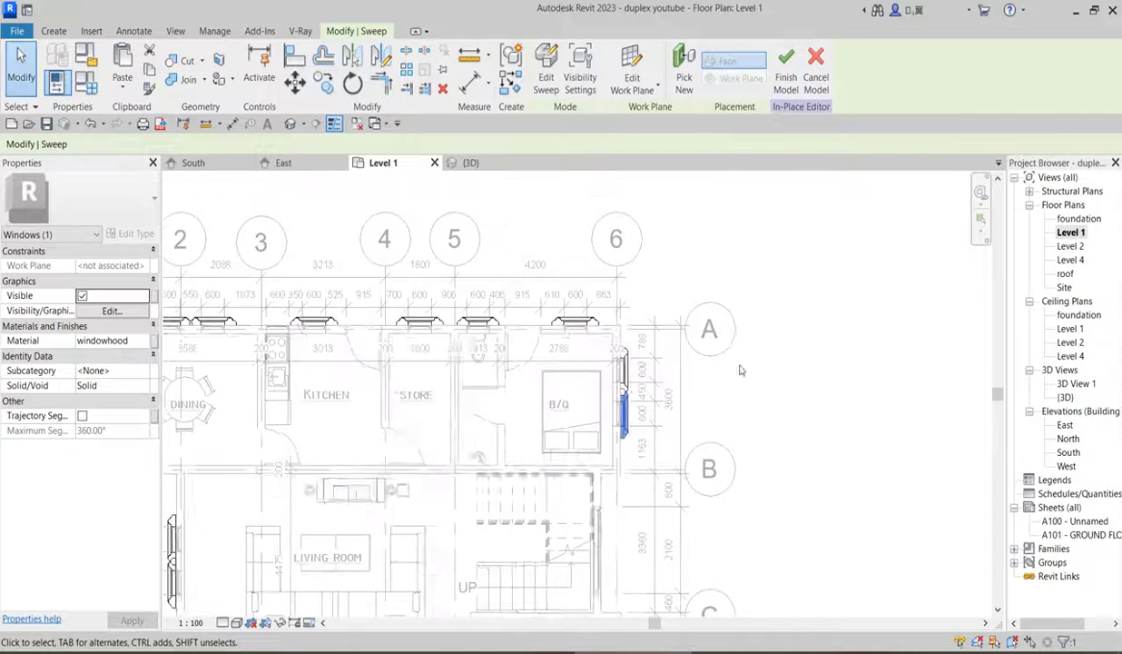
In the 3D view, select all 18 ground-floor window surrounds
double_click(1064, 398)
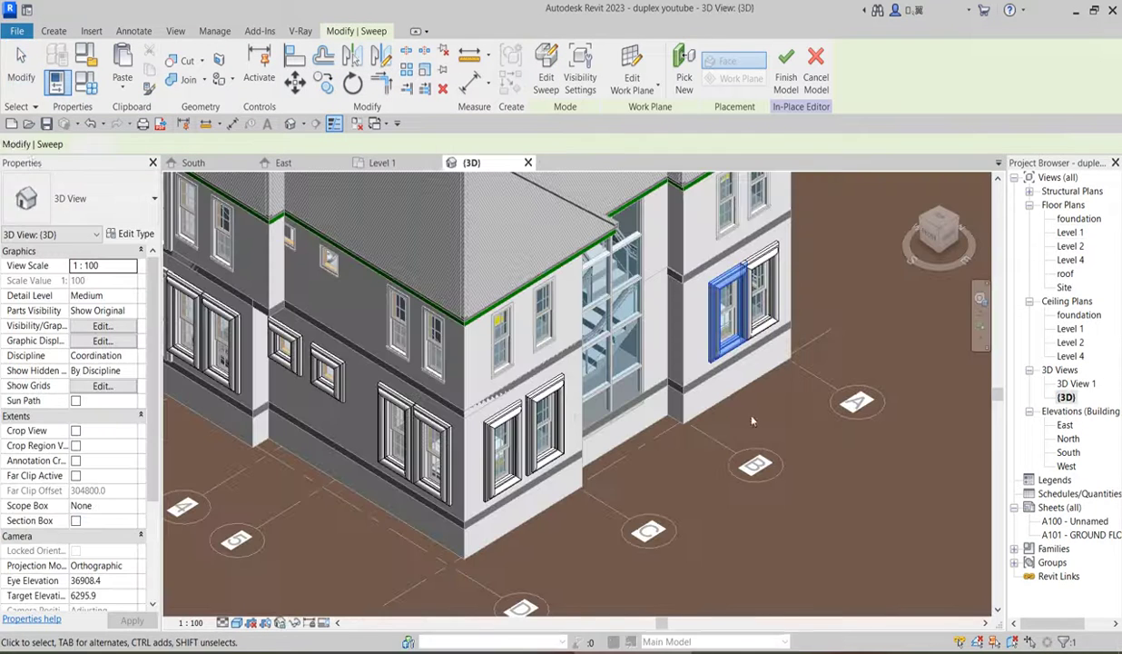
scroll(533, 438, "down", 3)
scroll(533, 438, "down", 2)
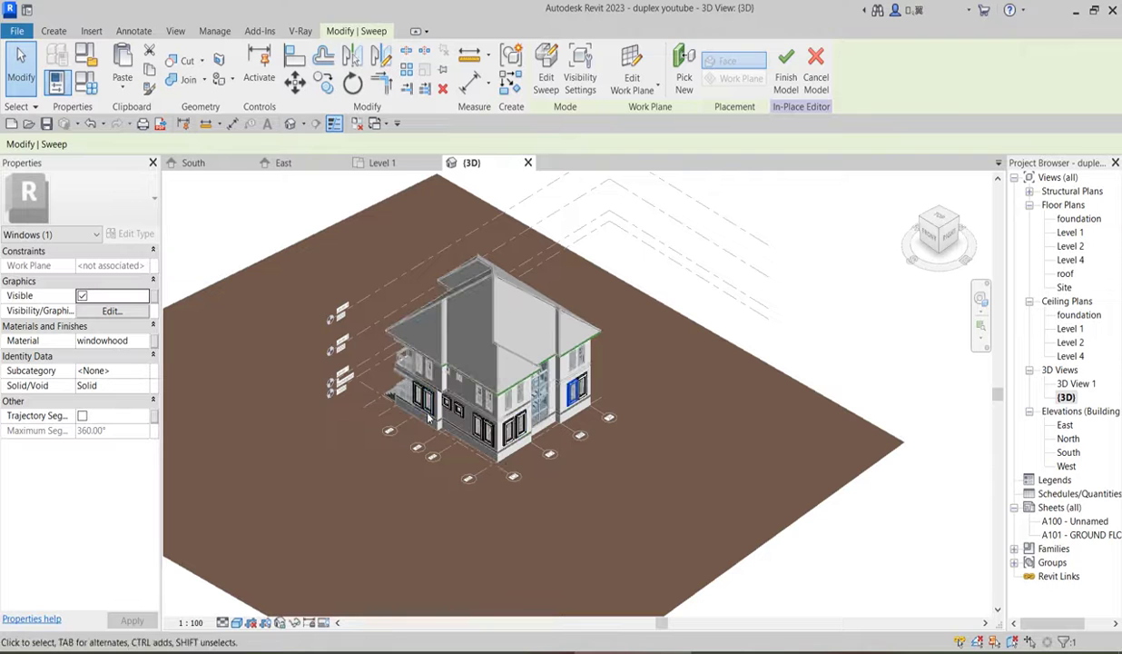
left_click(353, 251)
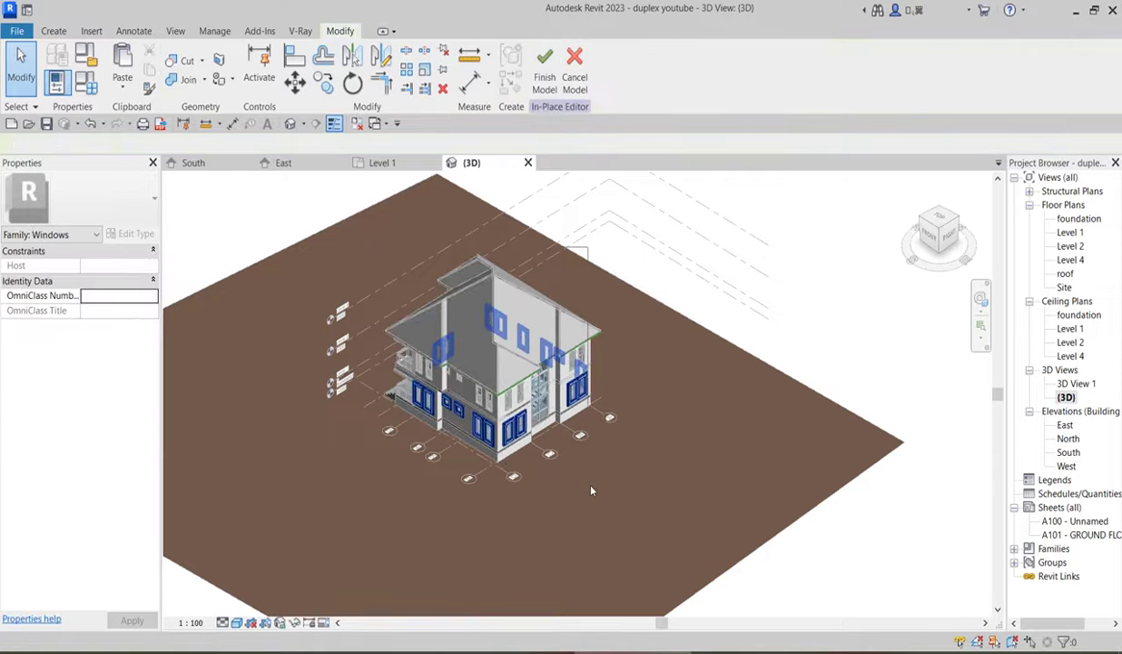
left_click(513, 425)
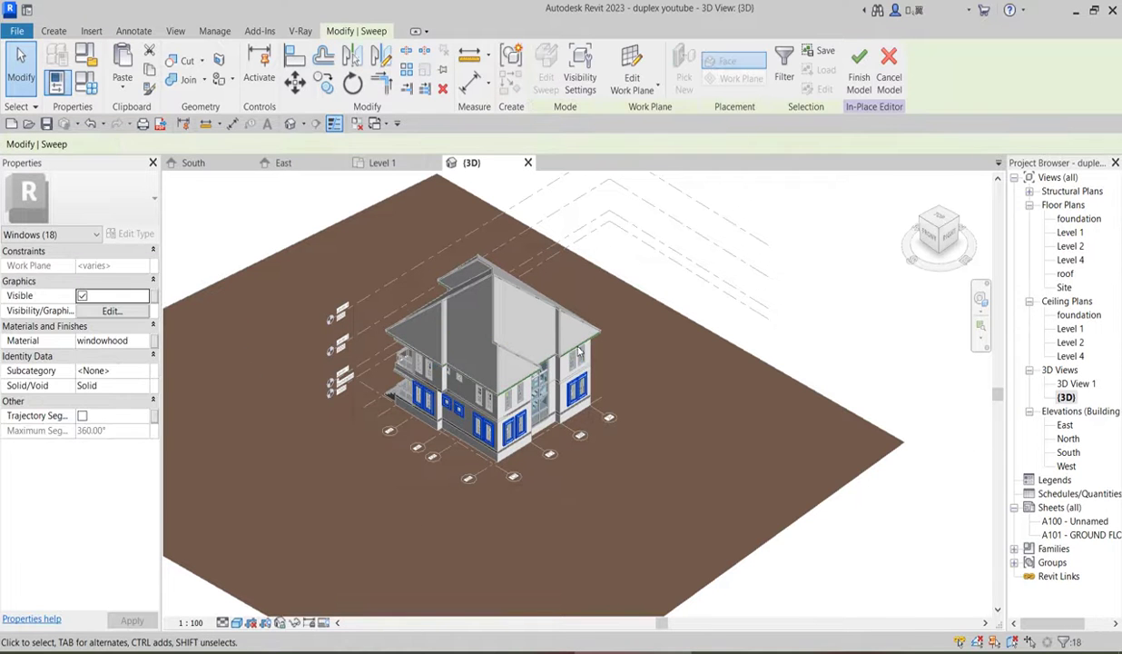
scroll(503, 392, "up", 2)
scroll(419, 463, "up", 3)
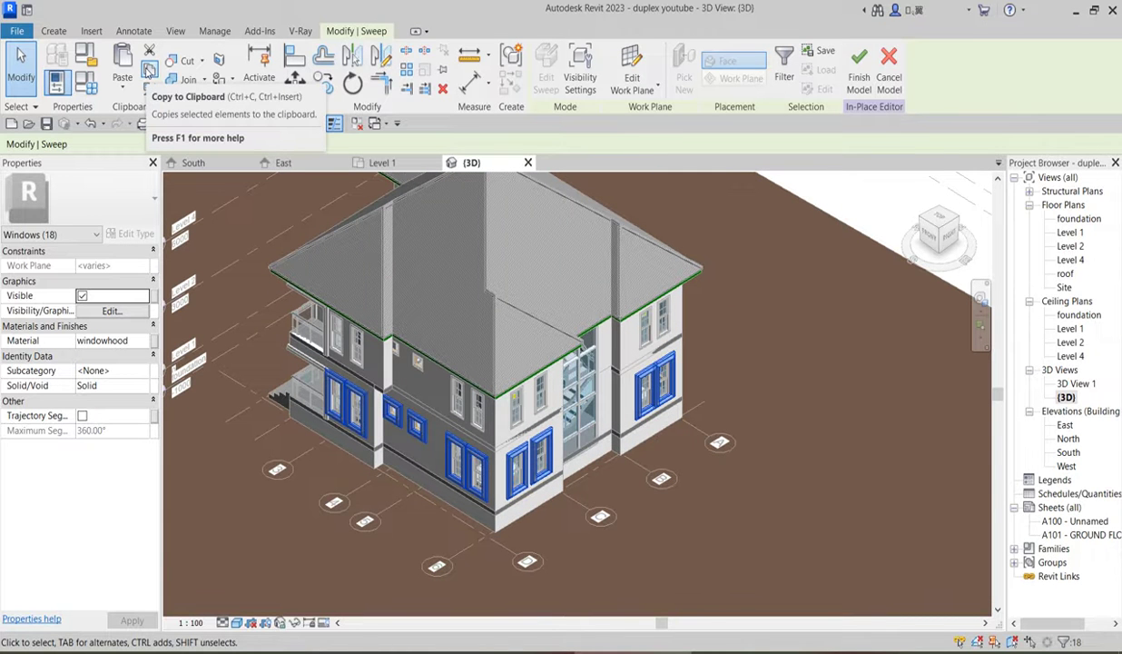
Copy the surrounds and paste them Aligned to Selected Levels onto Level 2
left_click(148, 70)
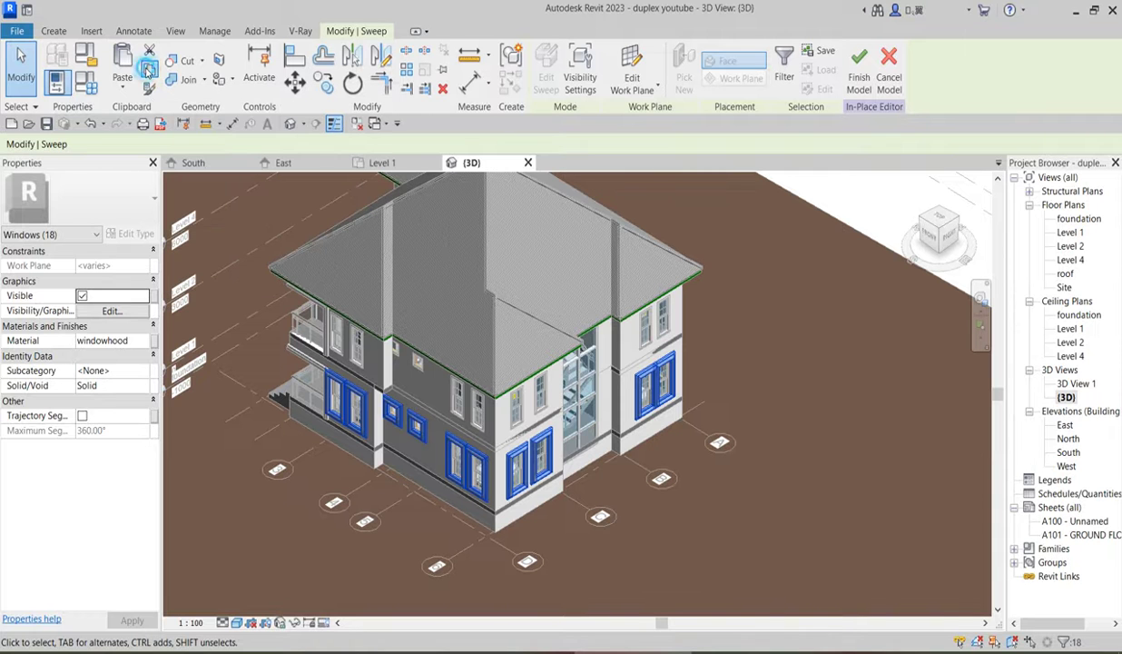
left_click(128, 90)
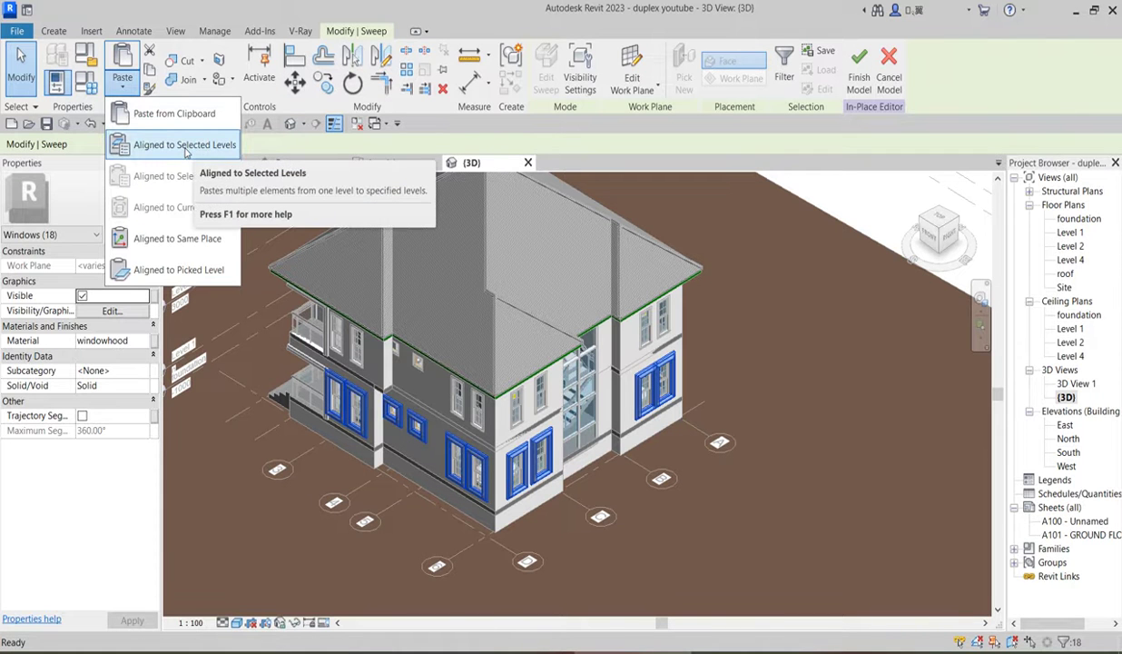
left_click(185, 146)
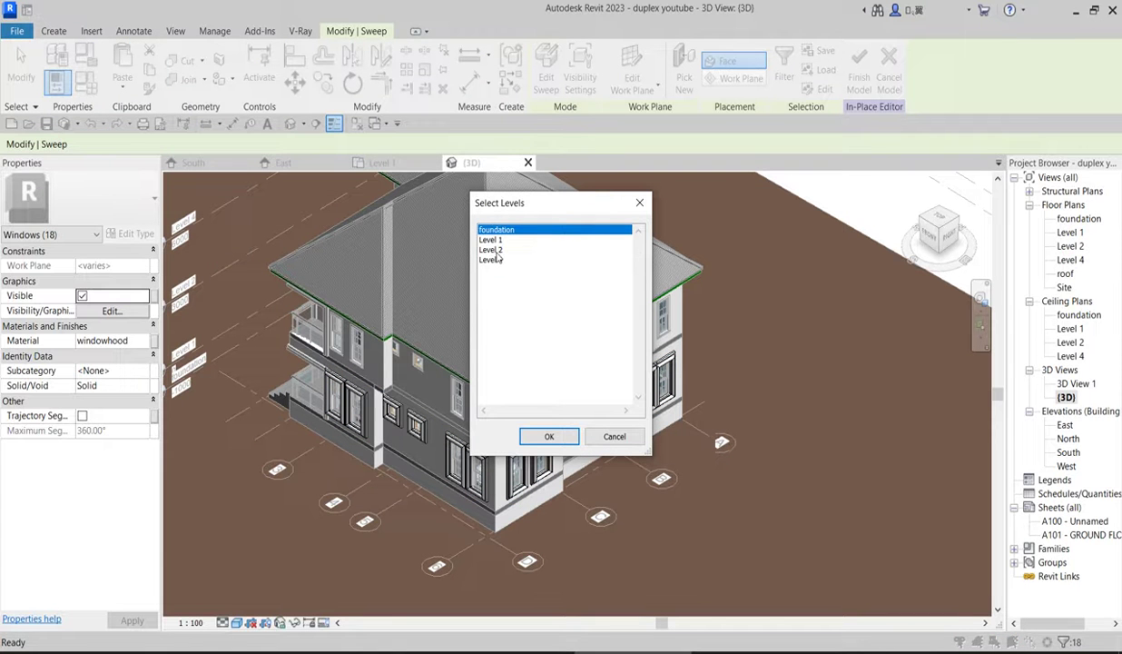
left_click(491, 249)
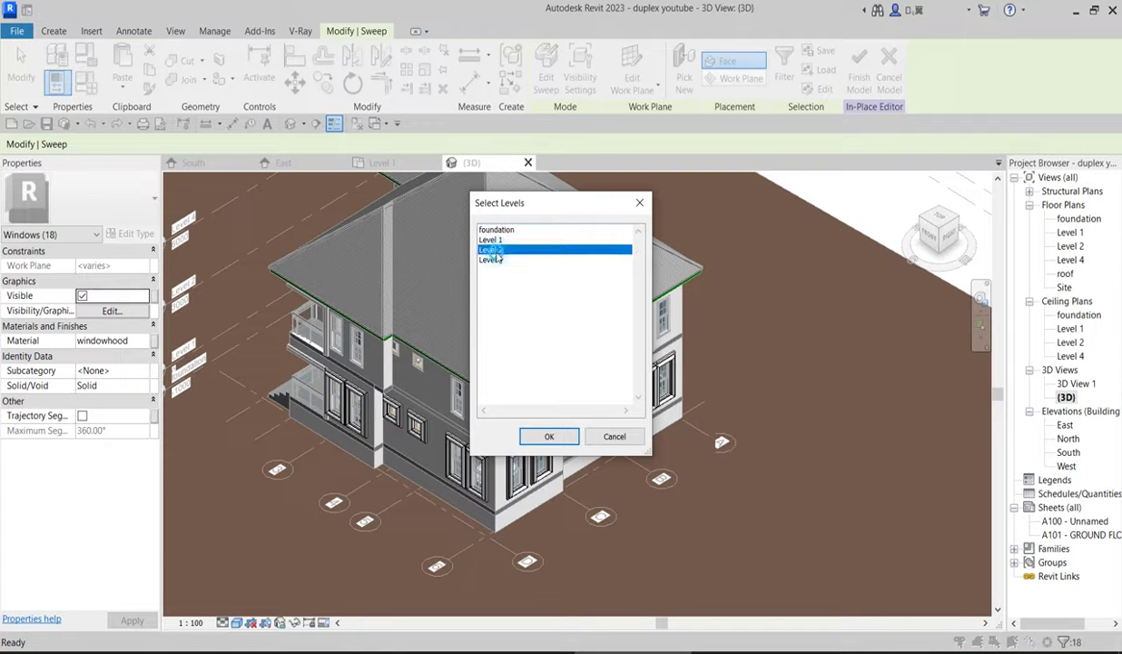
left_click(552, 437)
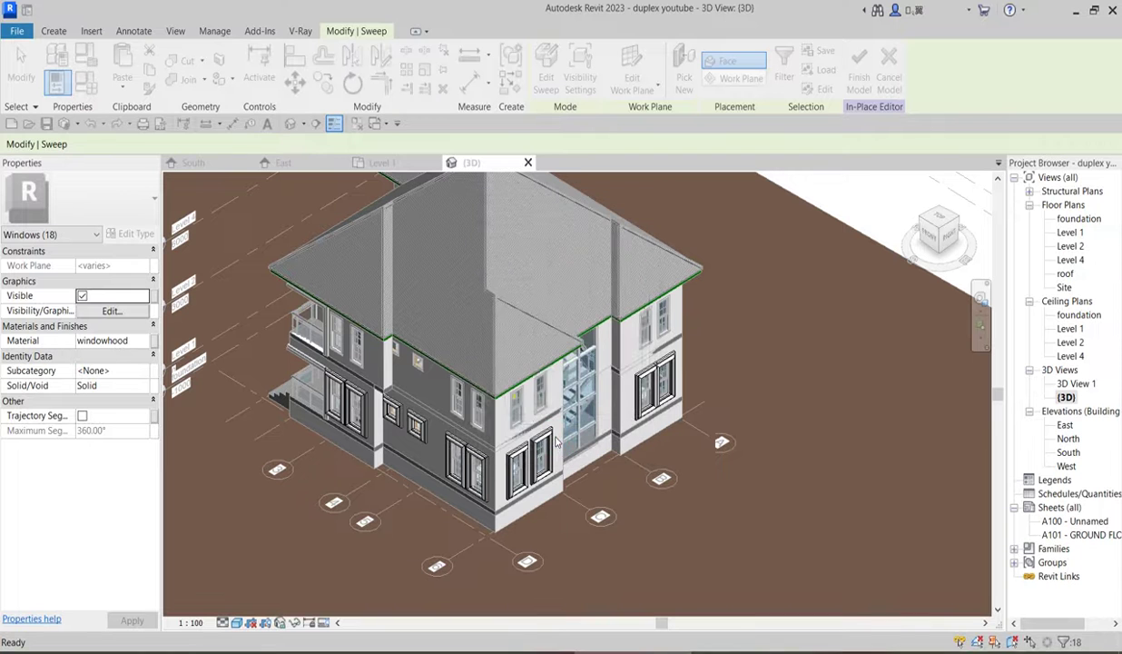
Deselect the pasted surrounds and zoom around the 3D view to inspect them
left_click(695, 435)
scroll(499, 395, "up", 5)
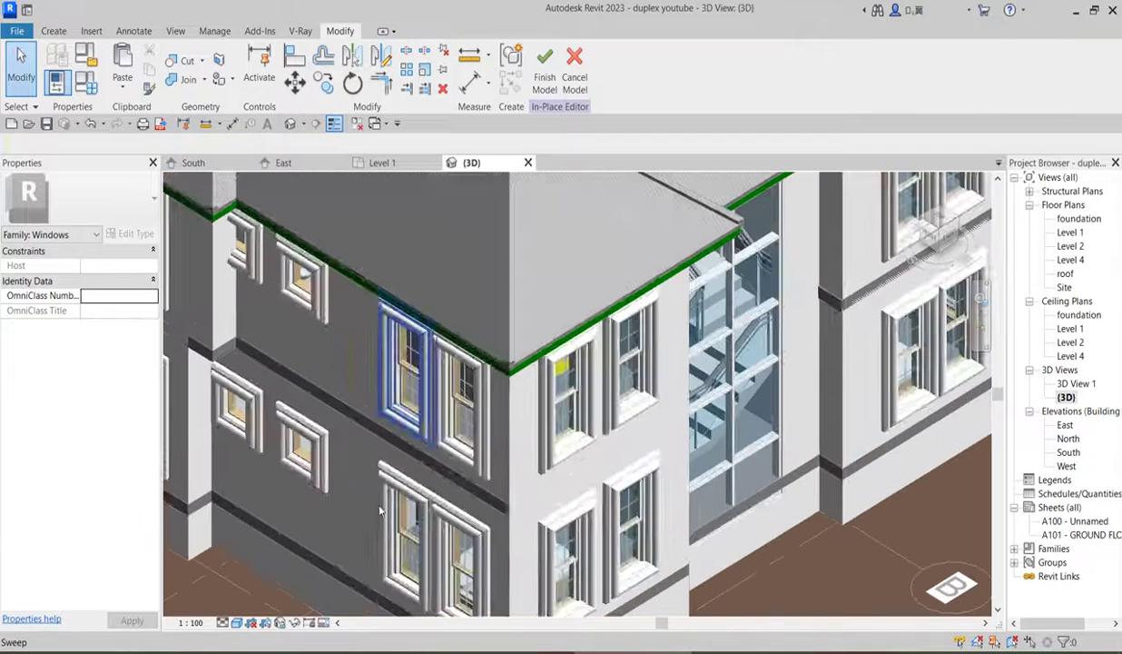
scroll(431, 354, "down", 4)
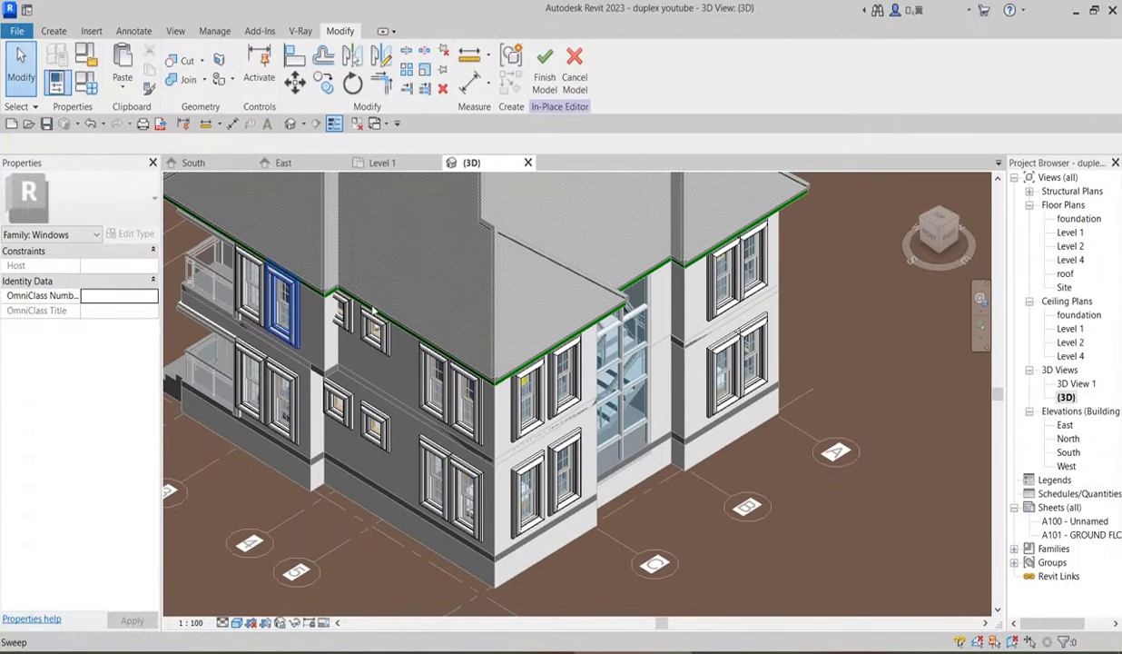
scroll(368, 446, "down", 3)
scroll(511, 349, "up", 3)
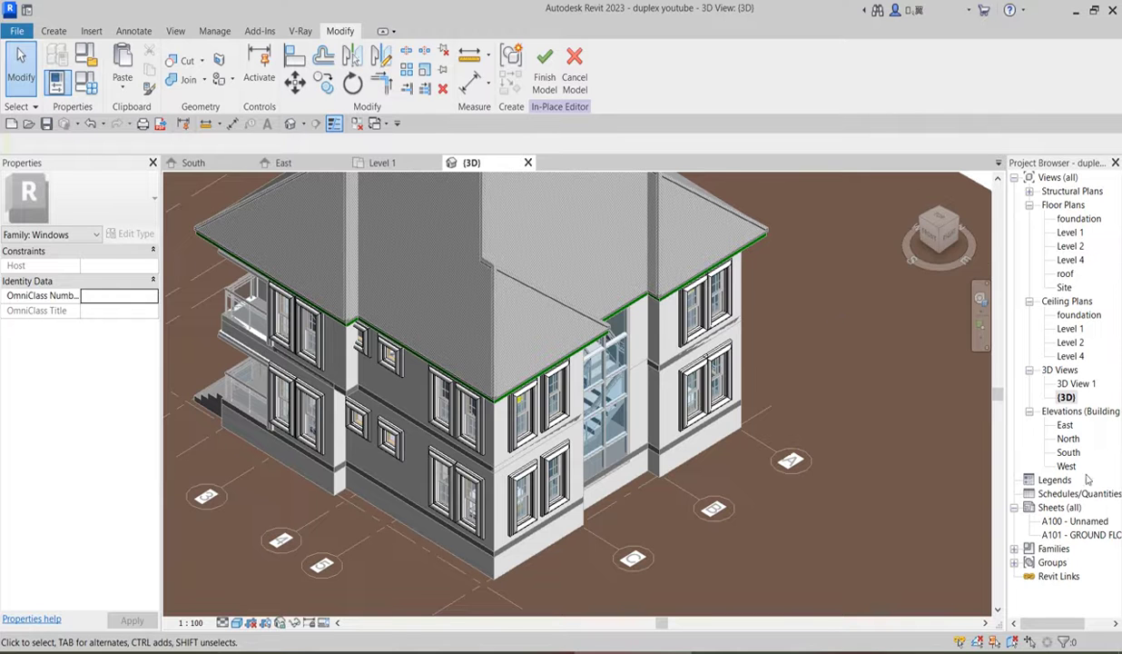
Open the South elevation and check surrounds on both floors
double_click(1069, 453)
scroll(726, 404, "down", 5)
scroll(726, 404, "up", 1)
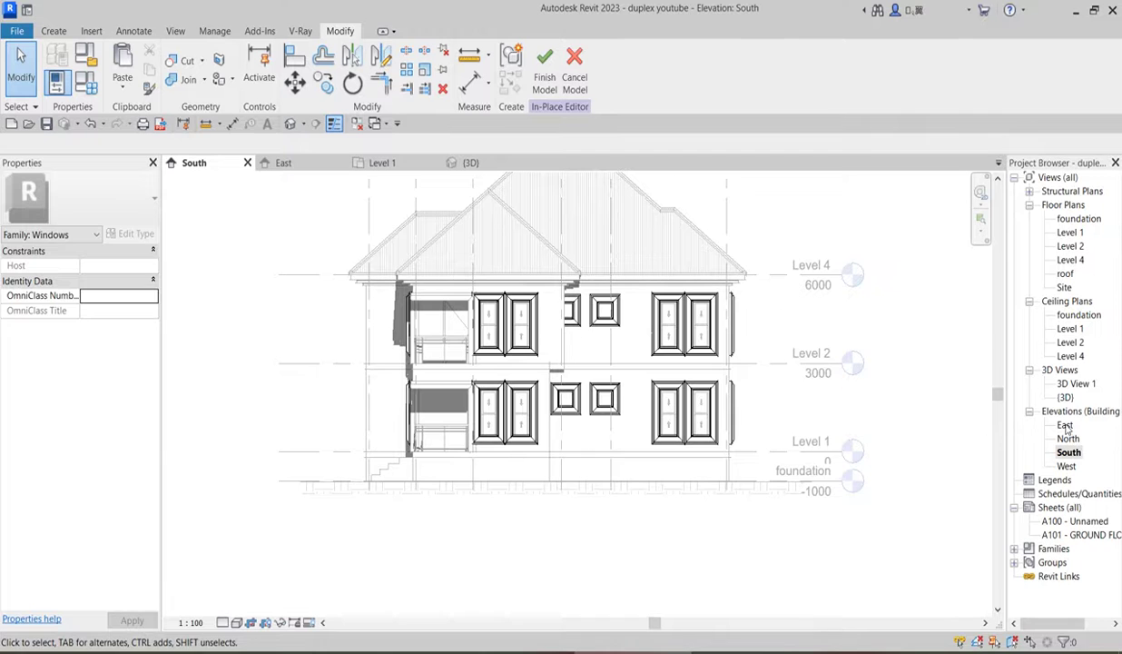
Check the East elevation, then open the West elevation and zoom in on its upper windows
double_click(1064, 425)
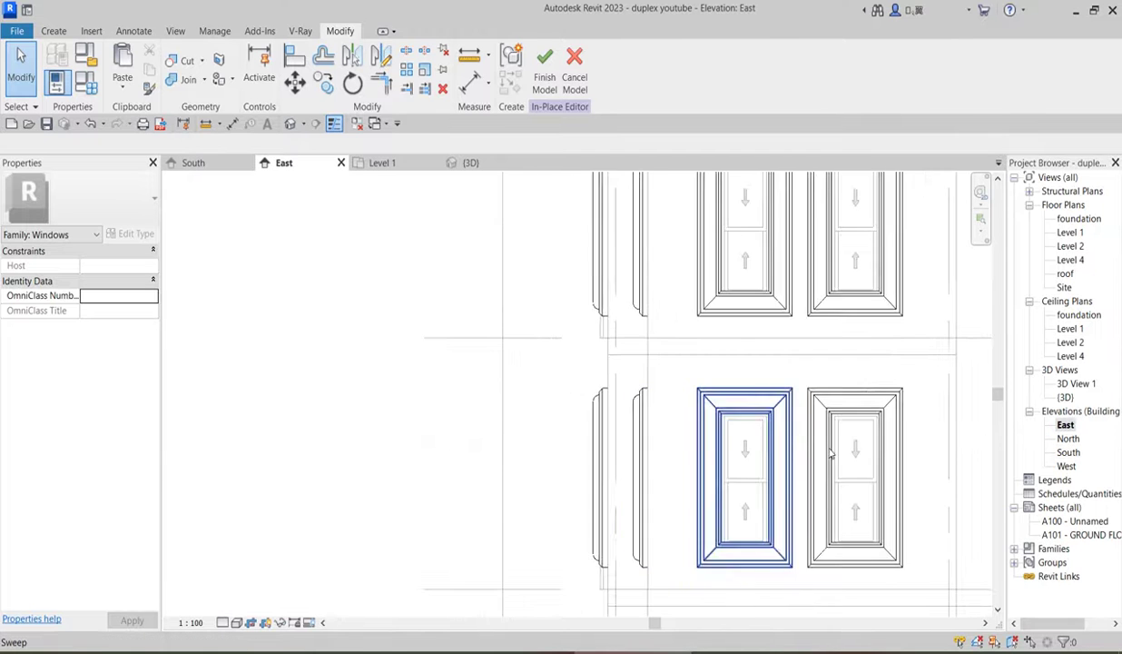
scroll(833, 445, "down", 4)
scroll(397, 401, "down", 2)
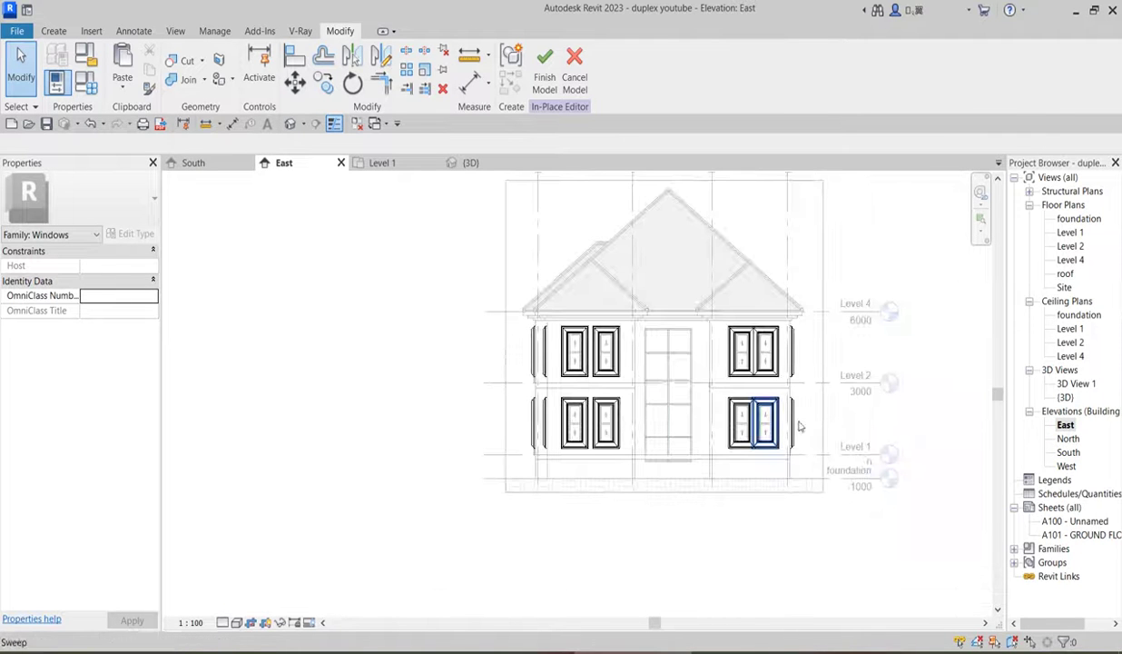
double_click(1069, 467)
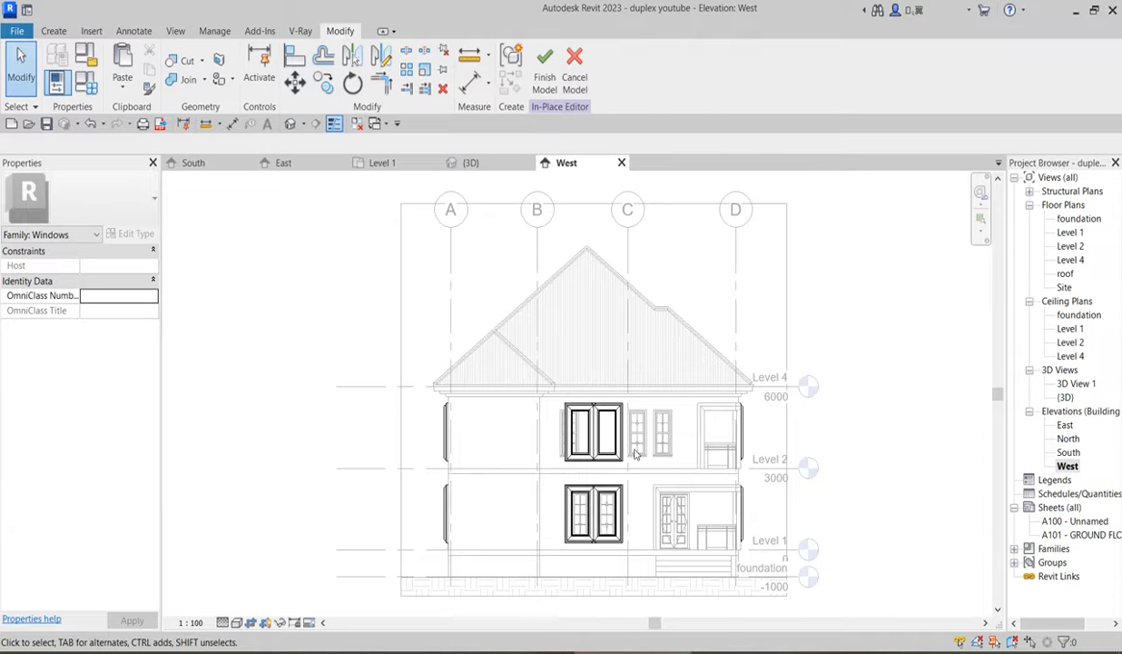
scroll(635, 454, "up", 4)
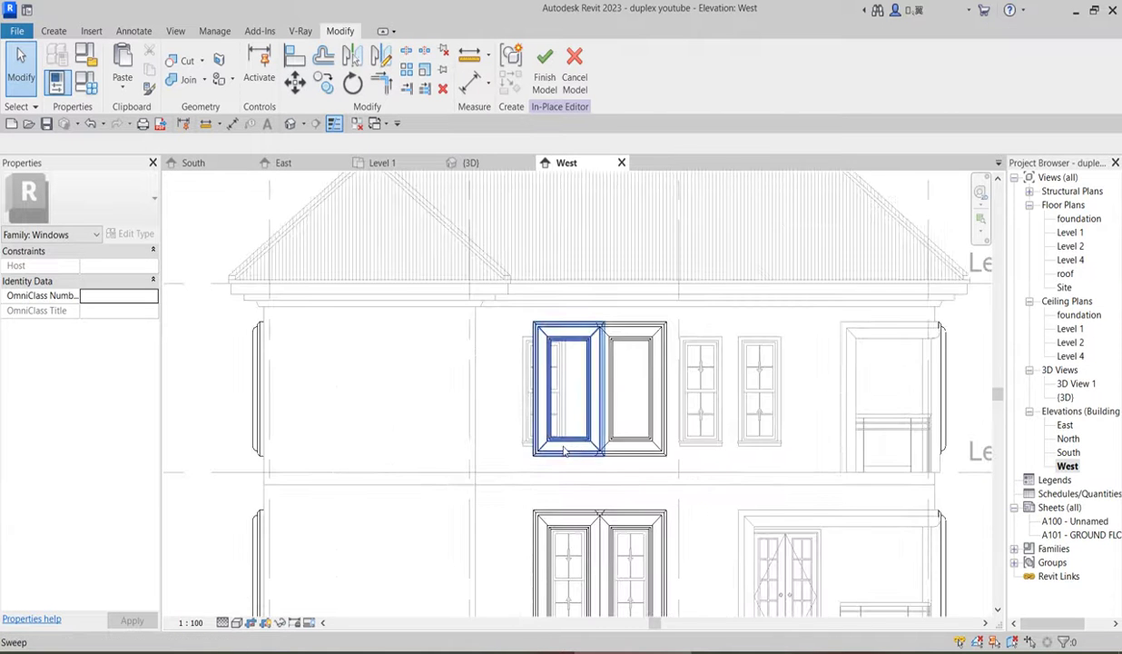
Nudge the upper-floor surround left onto its window
left_click(545, 388)
key("Left")
key("Left")
key("Left")
key("Left")
key("Left")
key("Left")
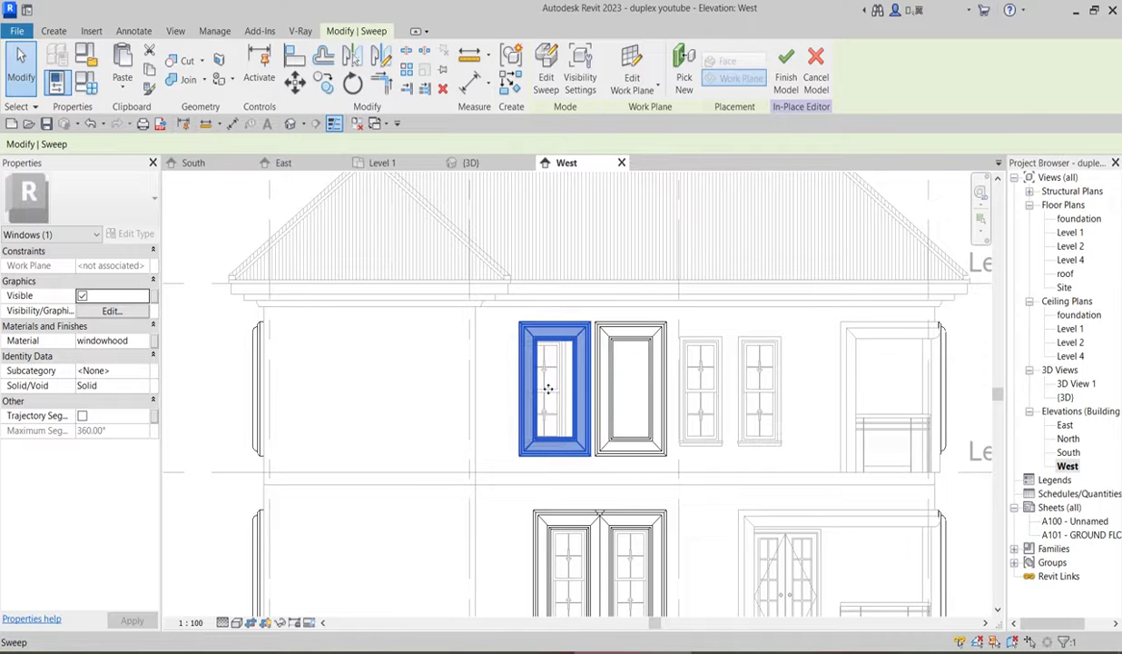
scroll(545, 388, "up", 3)
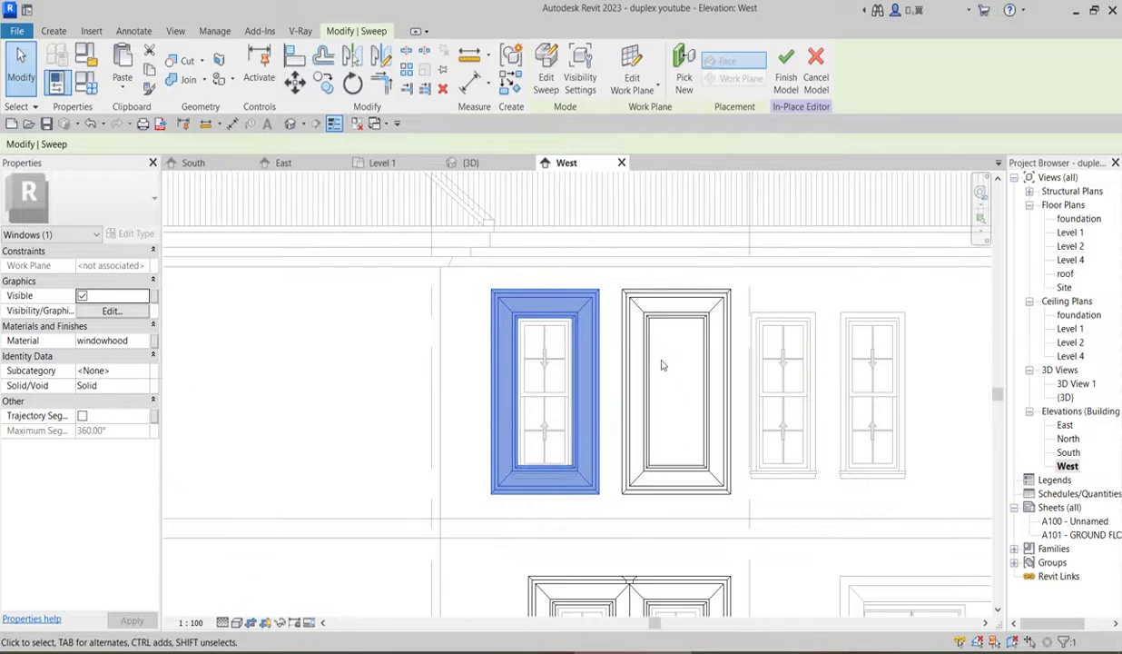
Move the empty surround so it frames the first narrow window
left_click(644, 375)
scroll(640, 273, "down", 4)
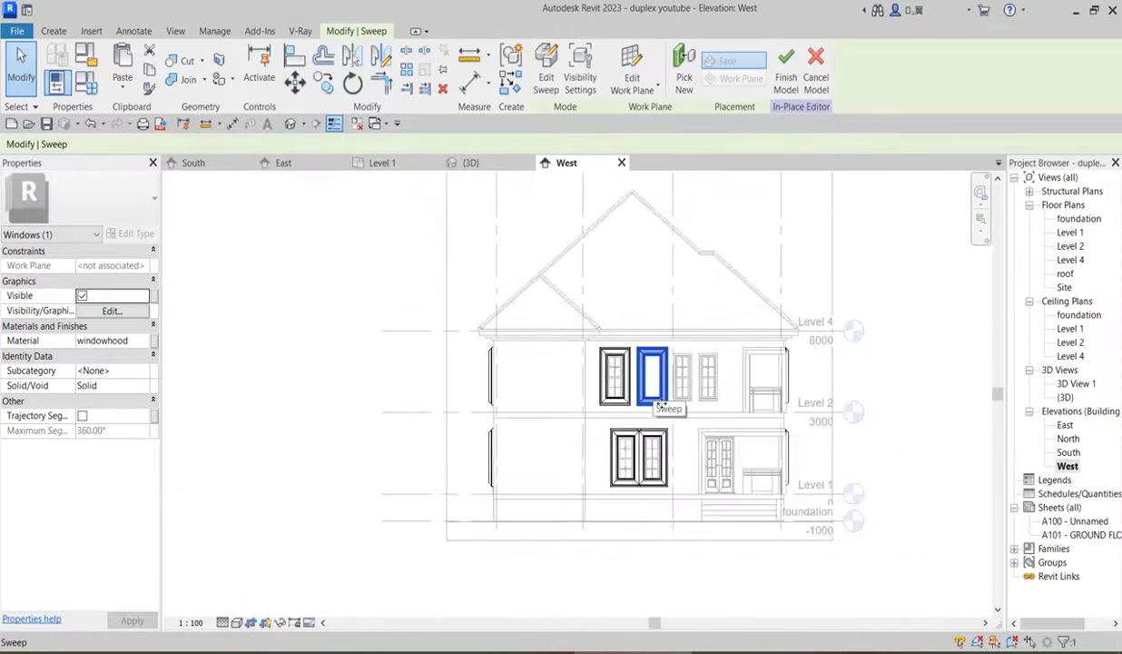
scroll(645, 309, "up", 2)
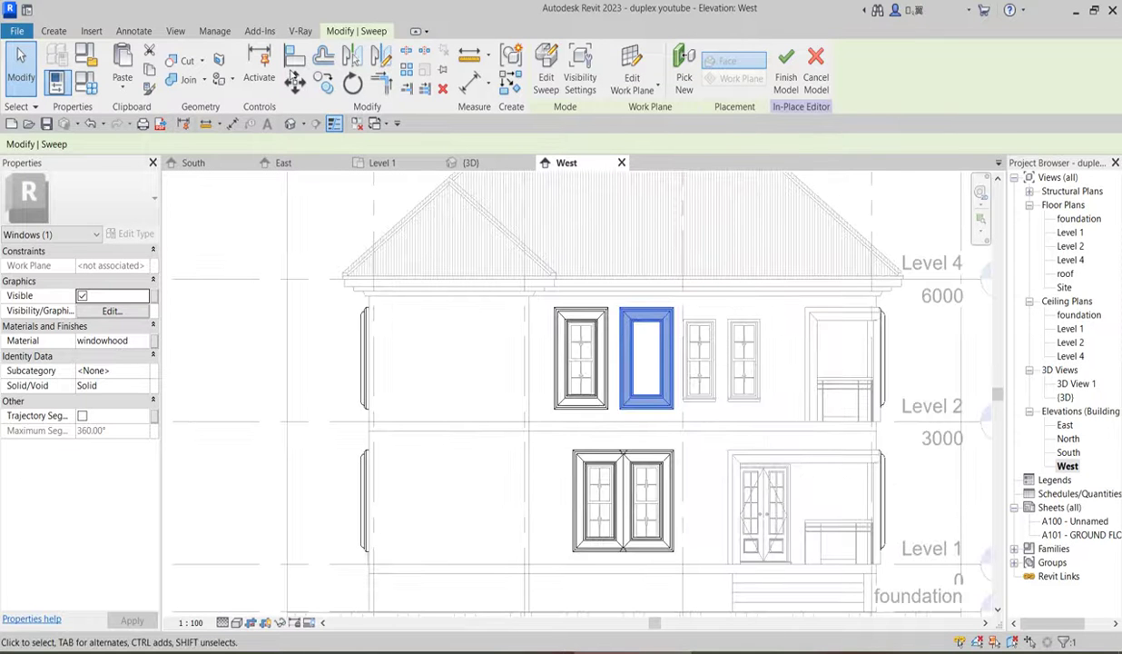
left_click(296, 87)
scroll(694, 368, "up", 2)
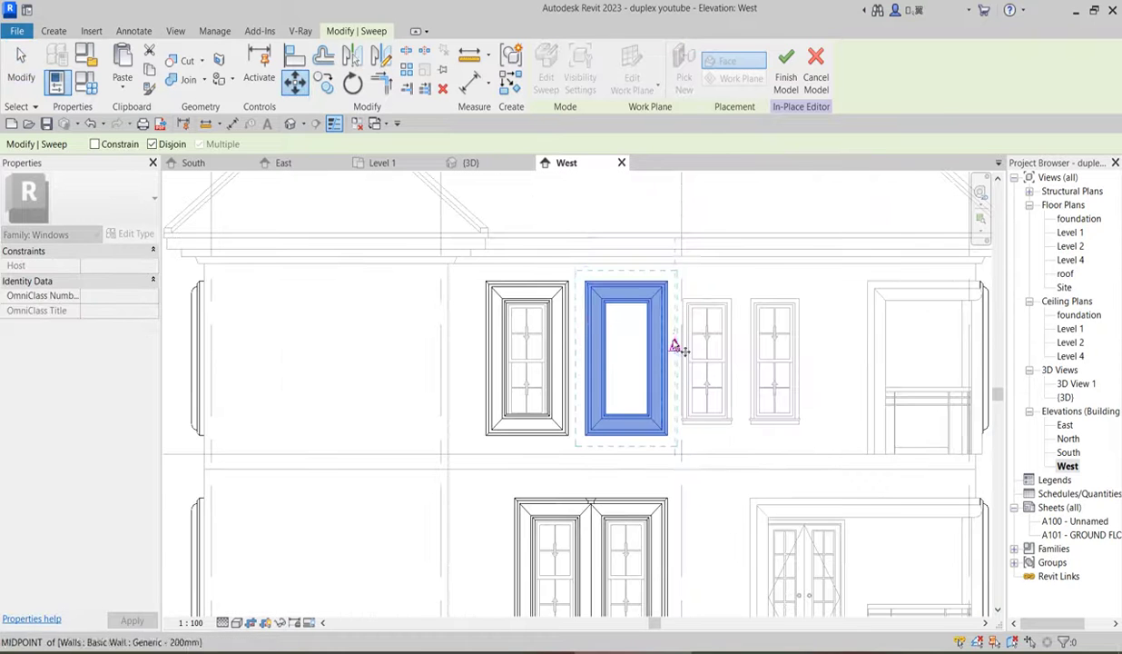
left_click(648, 304)
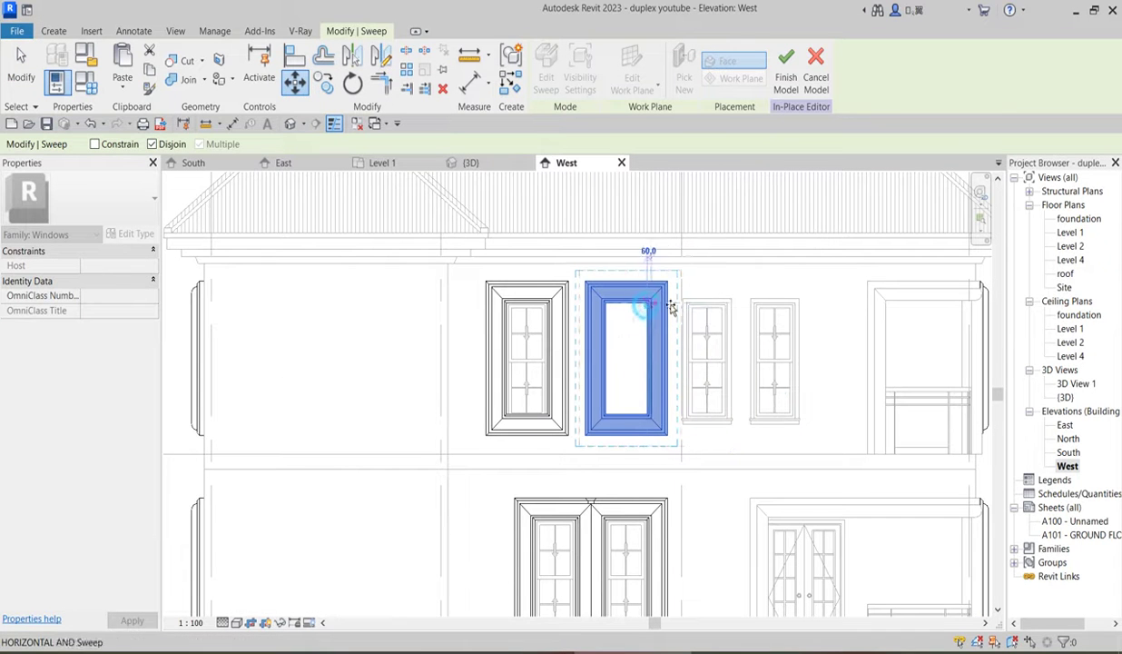
left_click(728, 304)
scroll(804, 352, "up", 1)
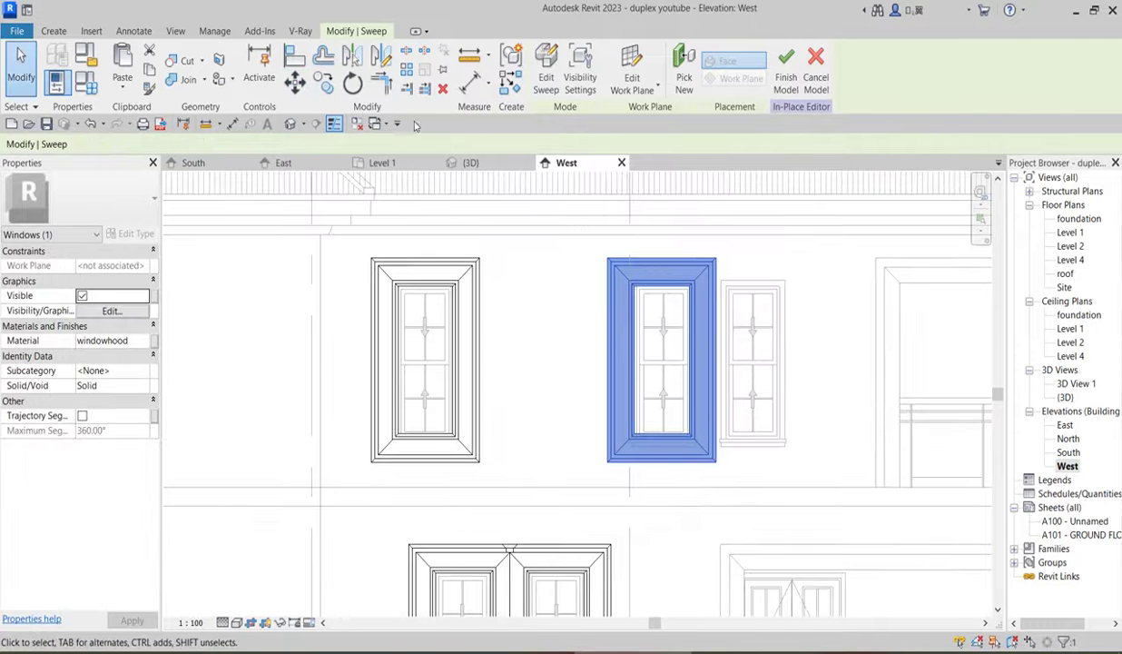
Mirror a copy of that surround across a vertical axis onto the next window
left_click(380, 55)
scroll(714, 448, "up", 2)
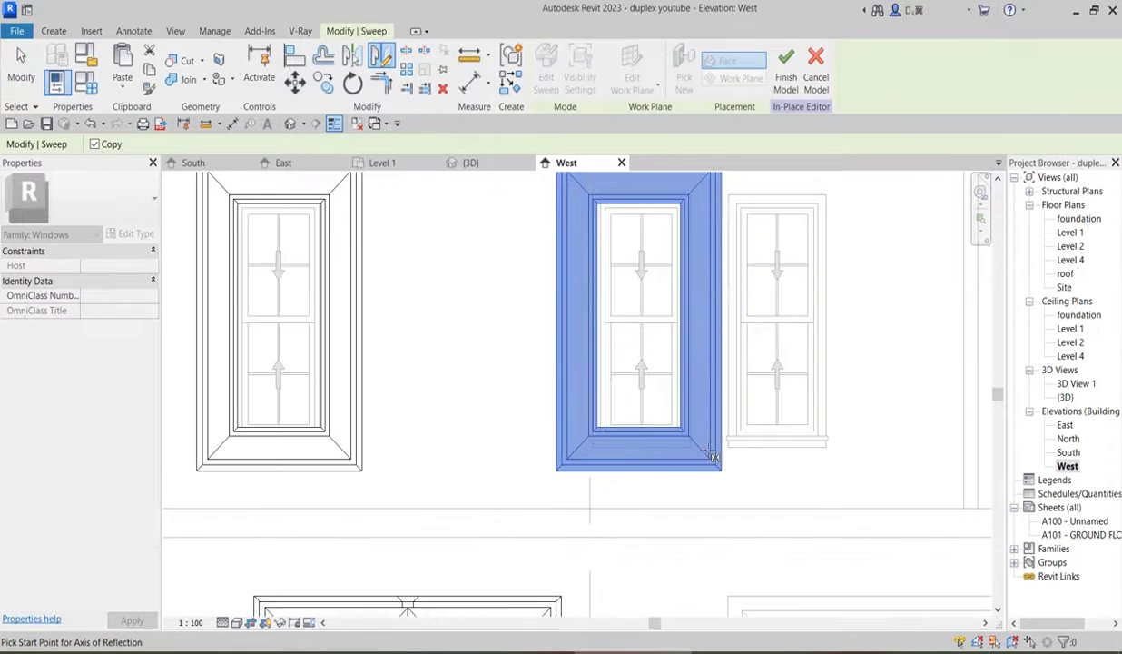
left_click(712, 446)
left_click(712, 510)
scroll(712, 514, "down", 3)
Clear the surround selection and reopen the South elevation
key("Escape")
scroll(784, 420, "down", 4)
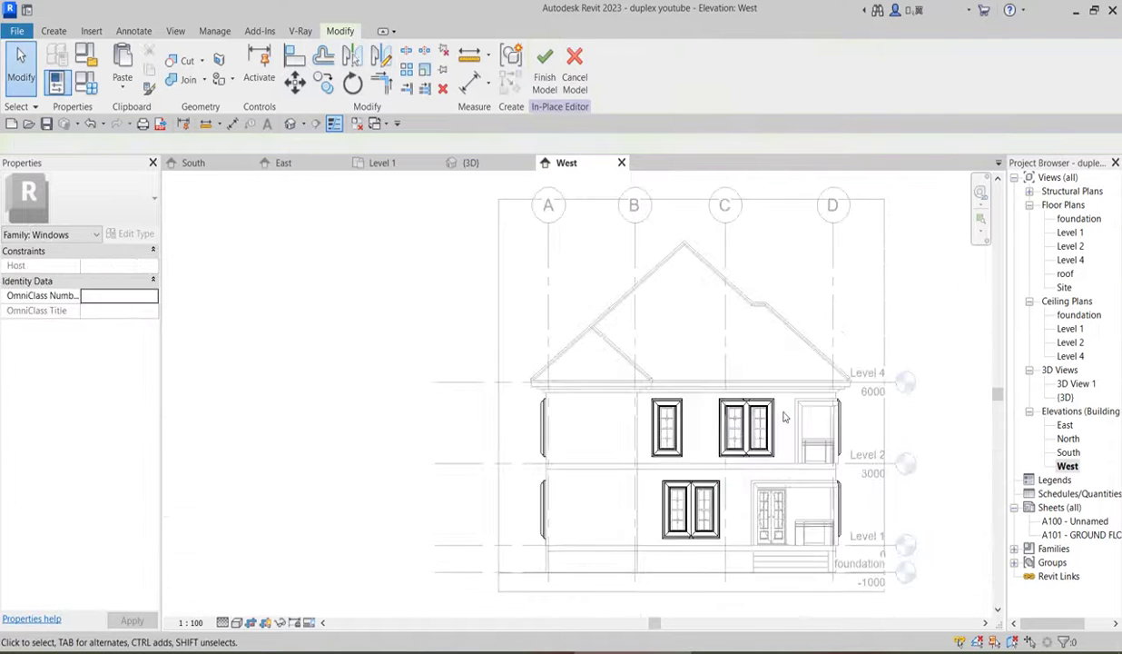
scroll(777, 463, "up", 3)
scroll(264, 381, "down", 2)
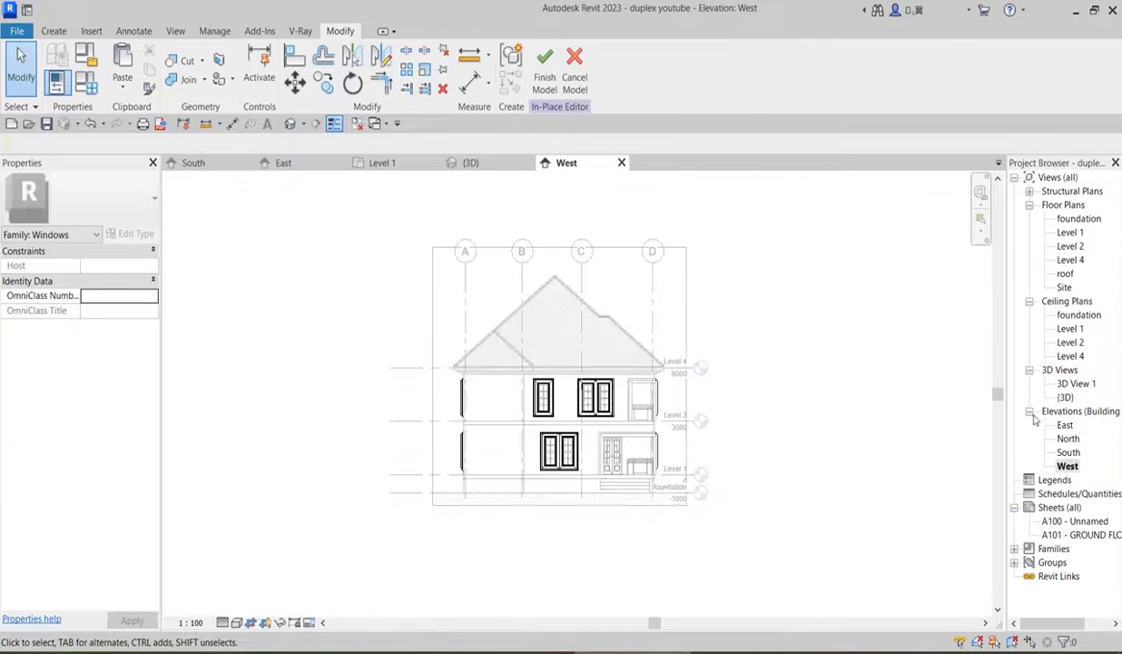
double_click(1062, 452)
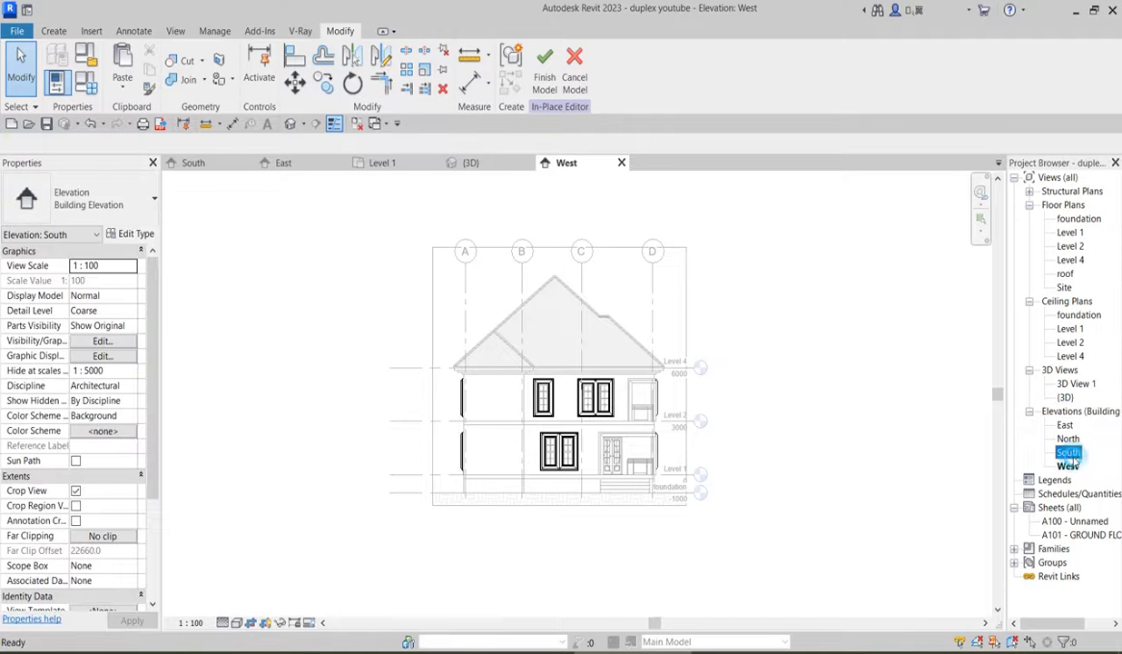